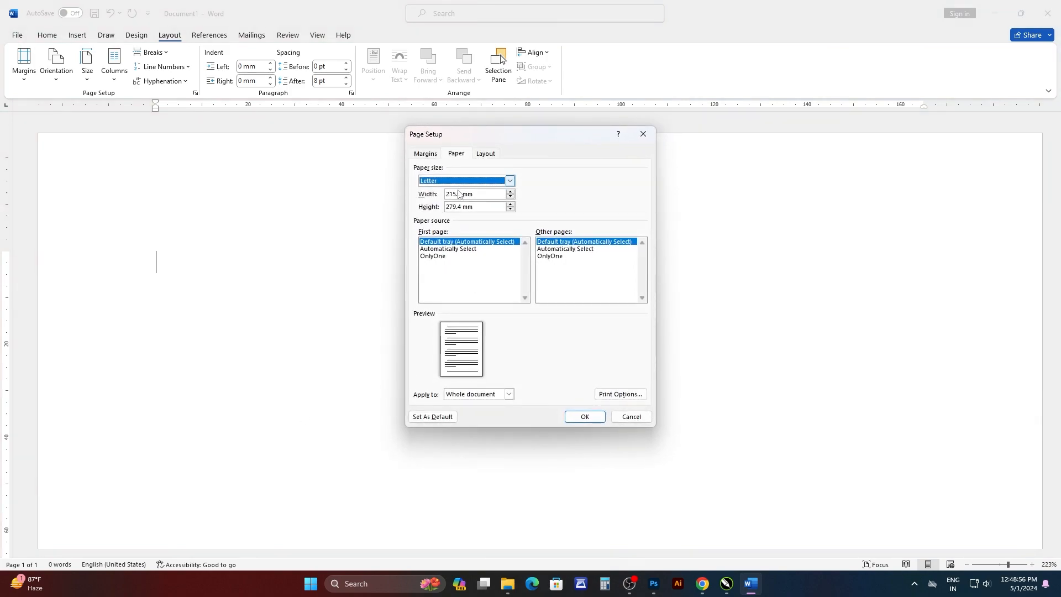
Set a custom paper size 88 mm wide and about 55 mm high for the whole document.
{"action": "left_click", "coordinate": [462, 194]}
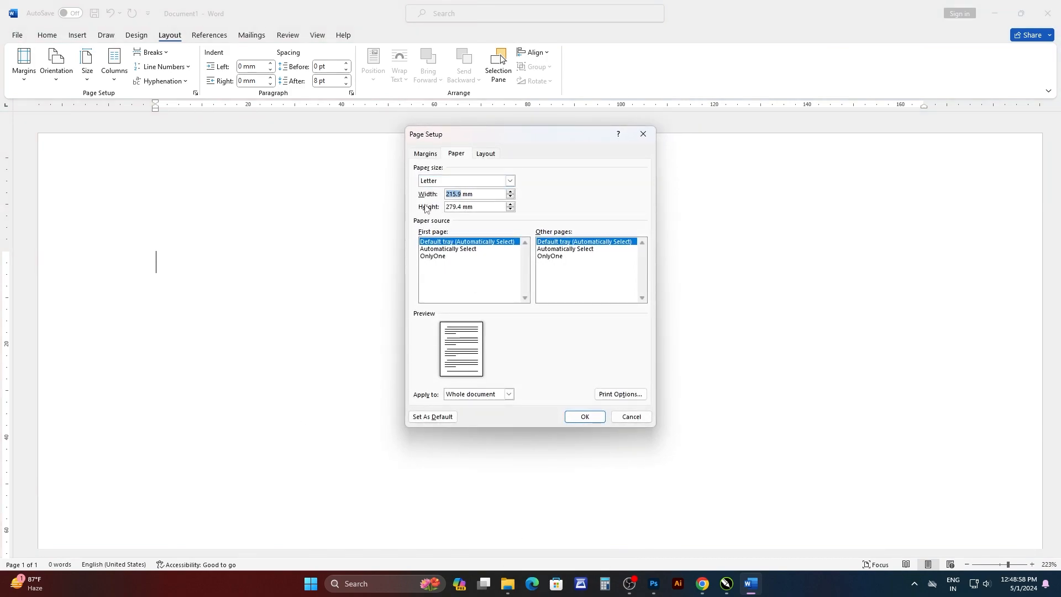
{"action": "left_click", "coordinate": [461, 206]}
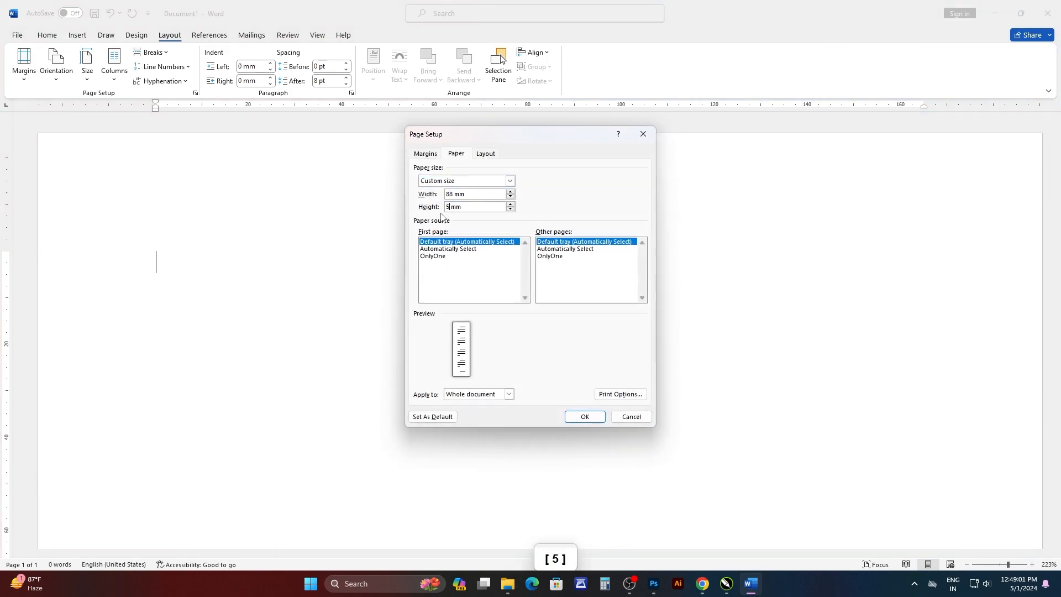
{"action": "left_click", "coordinate": [585, 416]}
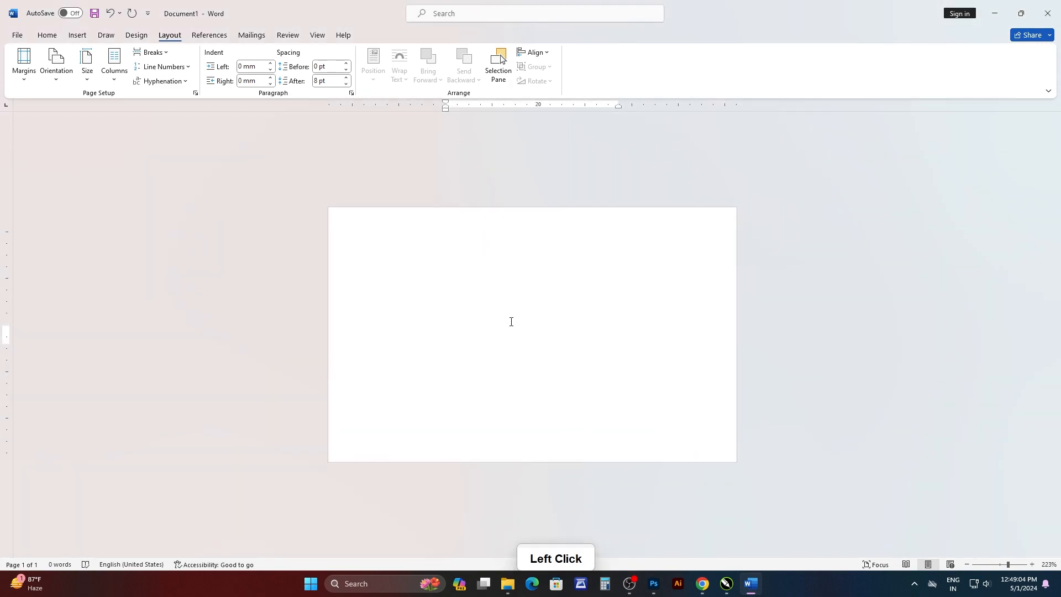
Add a second blank page to the document.
{"action": "key", "text": "Return"}
{"action": "scroll", "coordinate": [510, 438], "scroll_direction": "down", "scroll_amount": 2}
{"action": "scroll", "coordinate": [495, 295], "scroll_direction": "up", "scroll_amount": 2}
{"action": "left_click", "coordinate": [188, 247]}
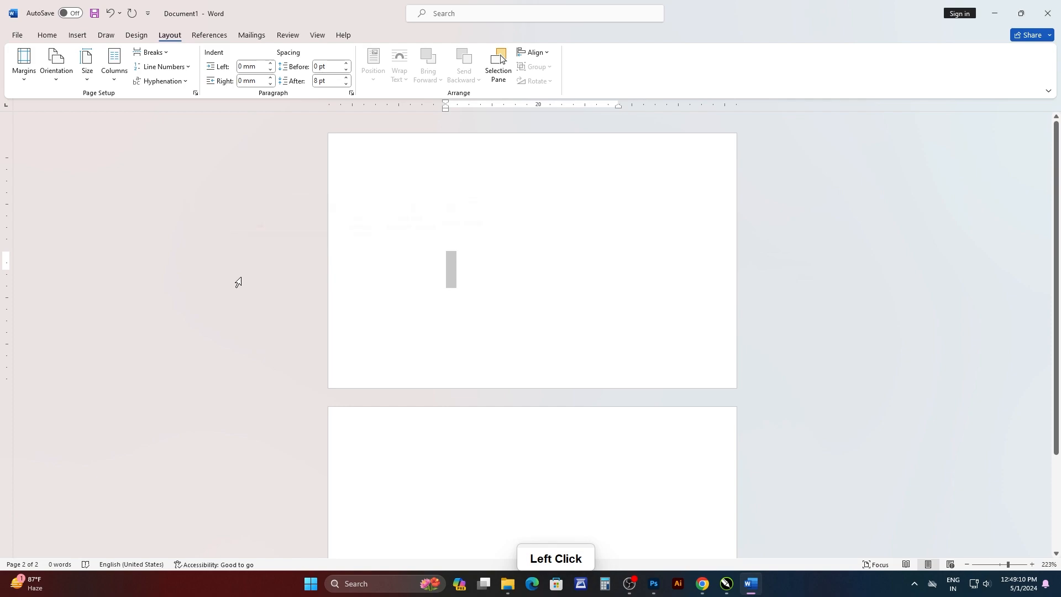
Draw a tall oval about 35 mm wide and 60 mm high on the first page, extending past its left edge.
{"action": "left_click", "coordinate": [77, 35]}
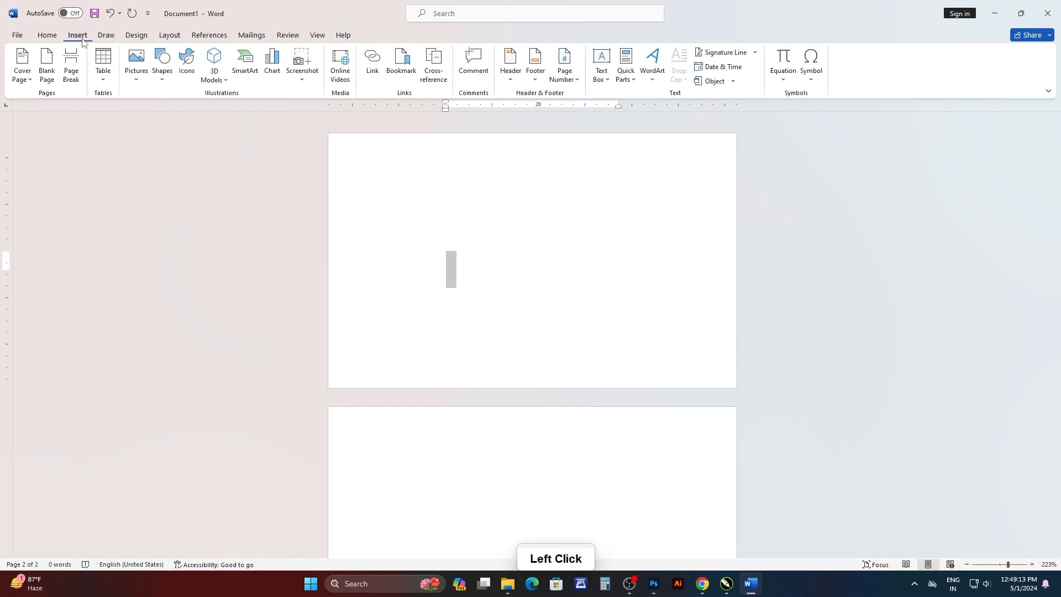
{"action": "left_click", "coordinate": [160, 74]}
{"action": "left_click", "coordinate": [203, 109]}
{"action": "left_click_drag", "start_coordinate": [337, 139], "coordinate": [486, 378]}
{"action": "left_click_drag", "start_coordinate": [425, 247], "coordinate": [364, 234]}
{"action": "left_click_drag", "start_coordinate": [422, 363], "coordinate": [433, 409]}
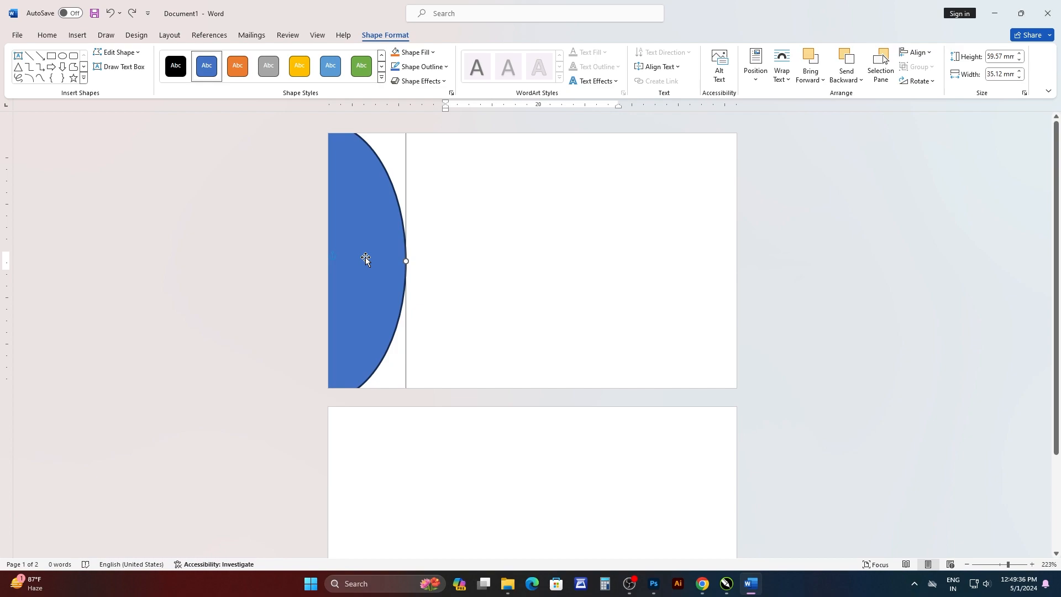
{"action": "left_click_drag", "start_coordinate": [365, 258], "coordinate": [386, 269]}
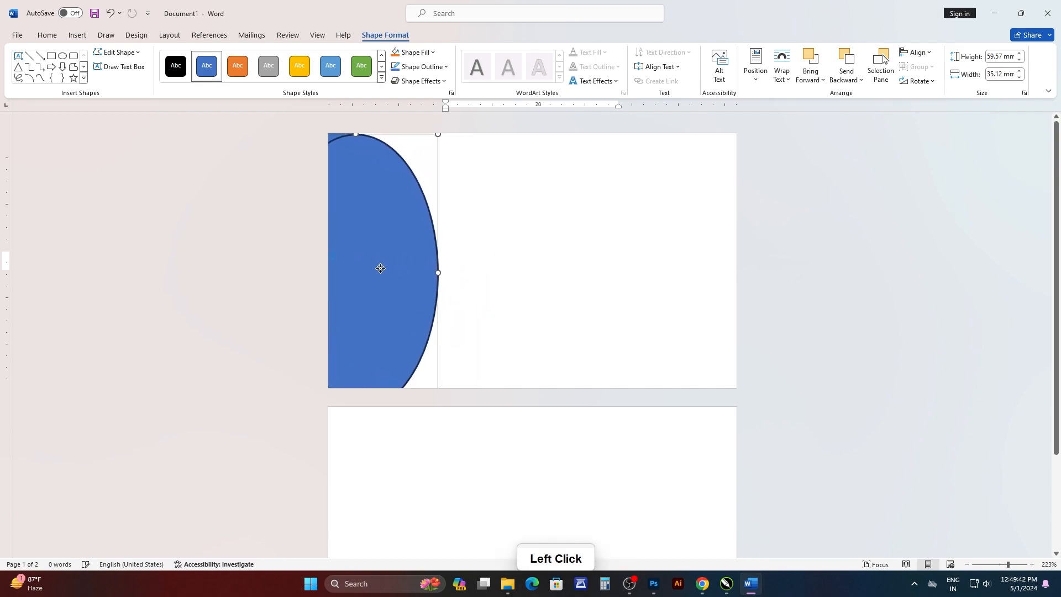
Place a shorter copy of the oval, about 36 mm wide and 46 mm high, over the original at the page's left edge.
{"action": "left_click_drag", "start_coordinate": [442, 134], "coordinate": [416, 179]}
{"action": "left_click_drag", "start_coordinate": [375, 243], "coordinate": [380, 217]}
{"action": "left_click_drag", "start_coordinate": [422, 383], "coordinate": [398, 356]}
{"action": "mouse_move", "coordinate": [375, 276]}
{"action": "left_mouse_down"}
{"action": "mouse_move", "coordinate": [370, 285]}
{"action": "mouse_move", "coordinate": [406, 262]}
{"action": "mouse_move", "coordinate": [353, 270]}
{"action": "mouse_move", "coordinate": [414, 264]}
{"action": "mouse_move", "coordinate": [394, 267]}
{"action": "left_mouse_up"}
{"action": "left_click_drag", "start_coordinate": [406, 369], "coordinate": [411, 376]}
{"action": "left_click_drag", "start_coordinate": [388, 306], "coordinate": [389, 307]}
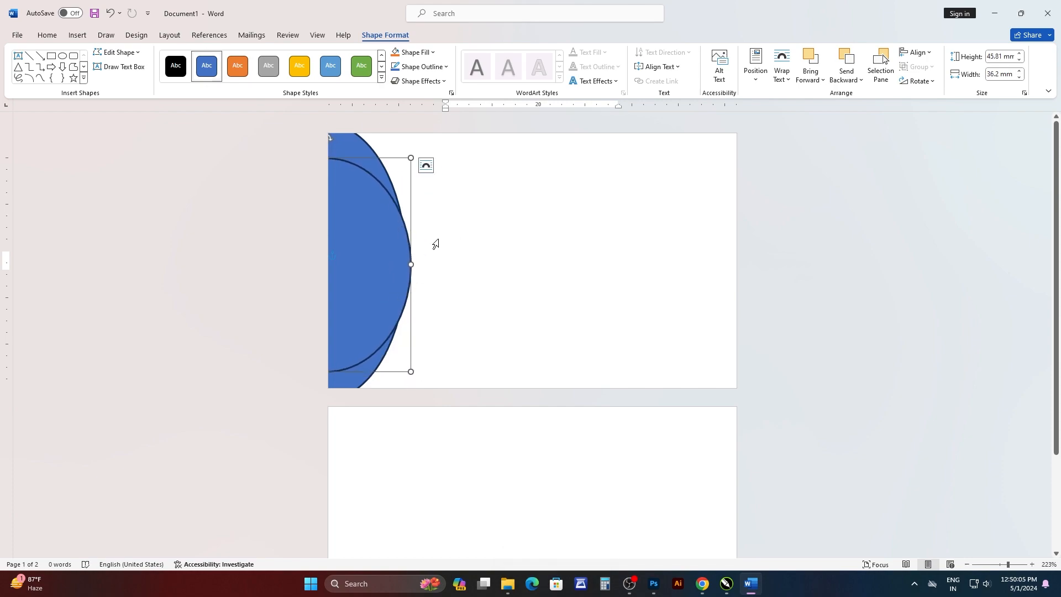
Set the outline weight of both ovals to ¼ pt.
{"action": "left_click", "coordinate": [422, 67]}
{"action": "mouse_move", "coordinate": [436, 244]}
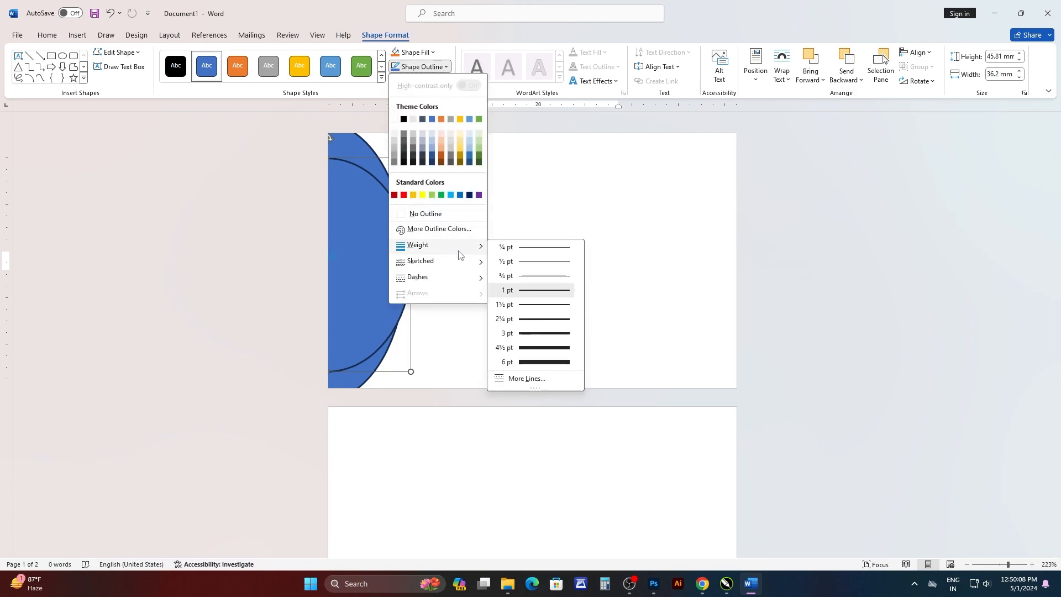
{"action": "left_click", "coordinate": [531, 250]}
{"action": "left_click", "coordinate": [365, 145]}
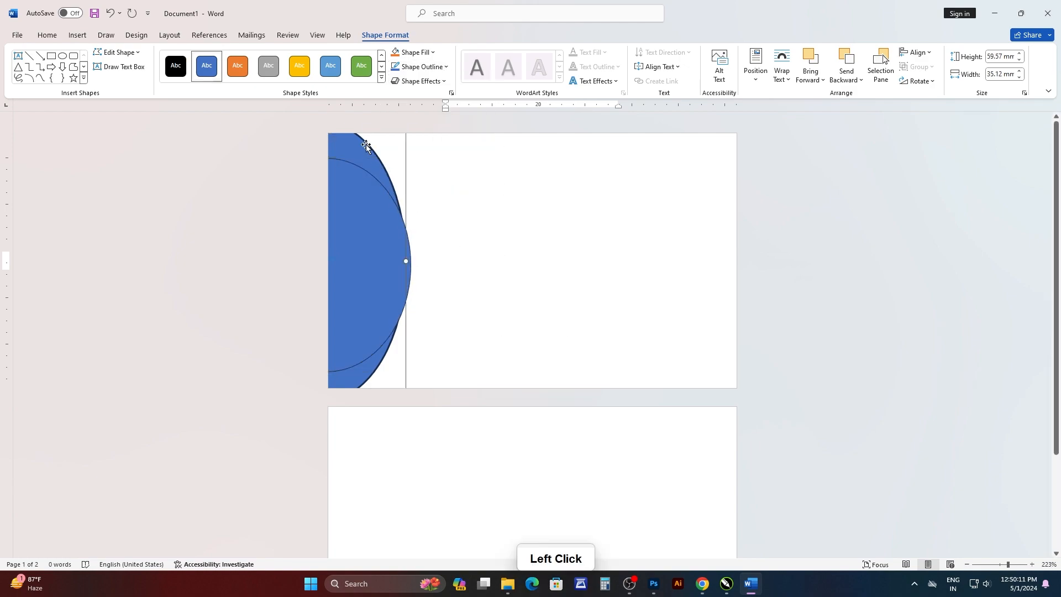
{"action": "left_click", "coordinate": [421, 67]}
{"action": "mouse_move", "coordinate": [465, 256]}
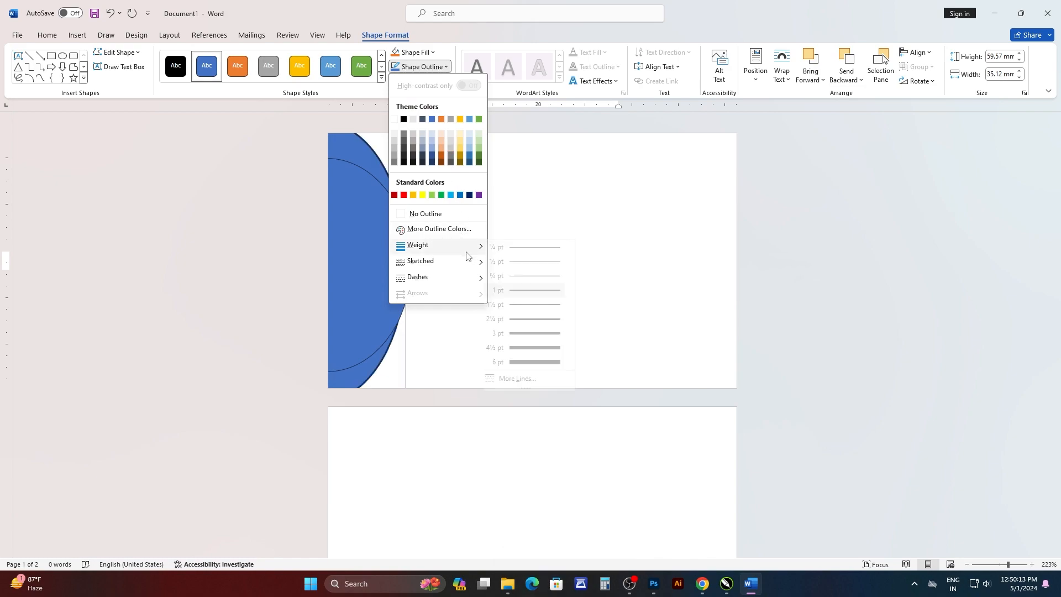
{"action": "left_click", "coordinate": [532, 246]}
{"action": "left_click", "coordinate": [740, 237]}
Widen the front oval slightly to about 37 mm.
{"action": "left_click", "coordinate": [356, 252]}
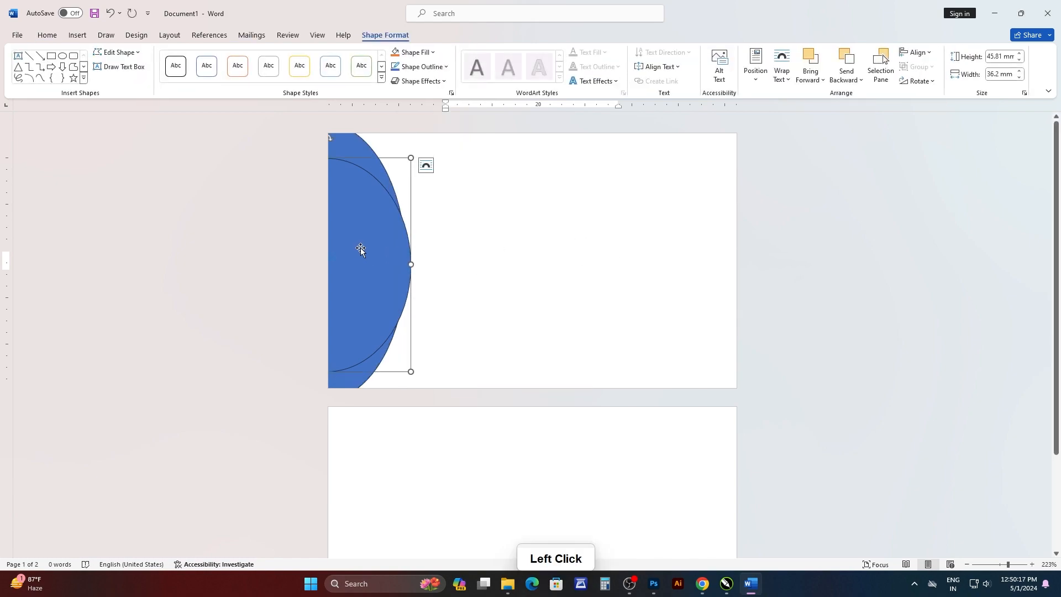
{"action": "left_click_drag", "start_coordinate": [408, 263], "coordinate": [412, 264]}
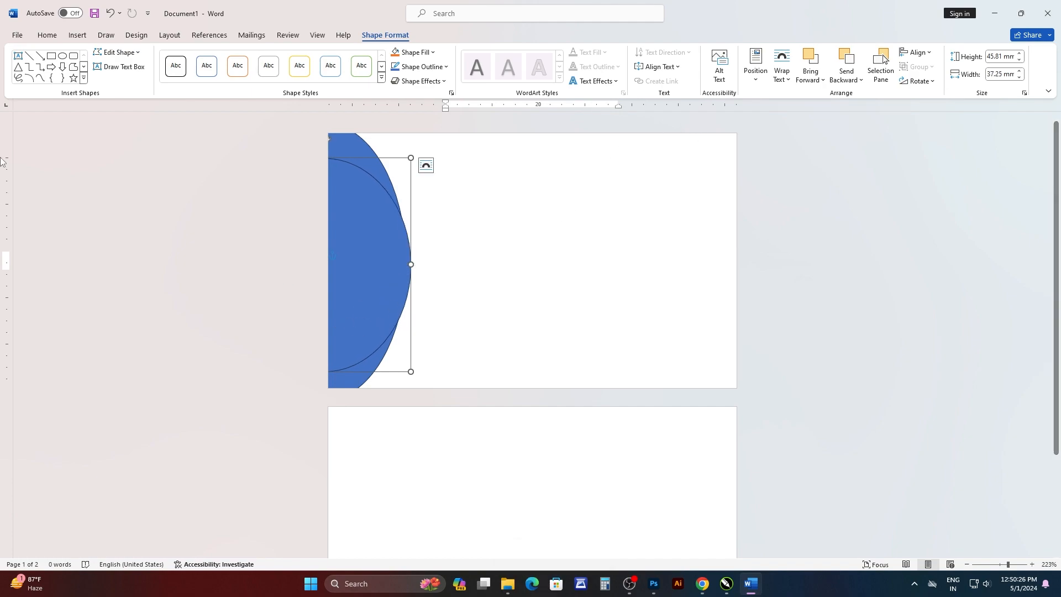
{"action": "left_click", "coordinate": [495, 293]}
{"action": "left_click", "coordinate": [376, 266]}
{"action": "left_click", "coordinate": [362, 153], "text": "shift"}
{"action": "left_click", "coordinate": [443, 230]}
Fill the front oval with white and remove its outline.
{"action": "left_click", "coordinate": [391, 244]}
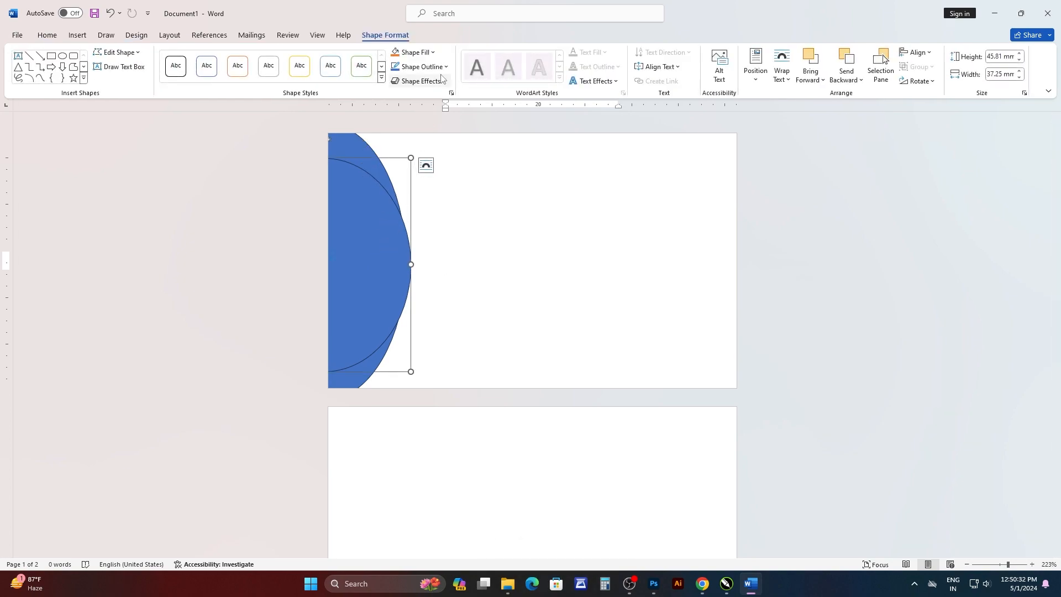
{"action": "left_click", "coordinate": [434, 53]}
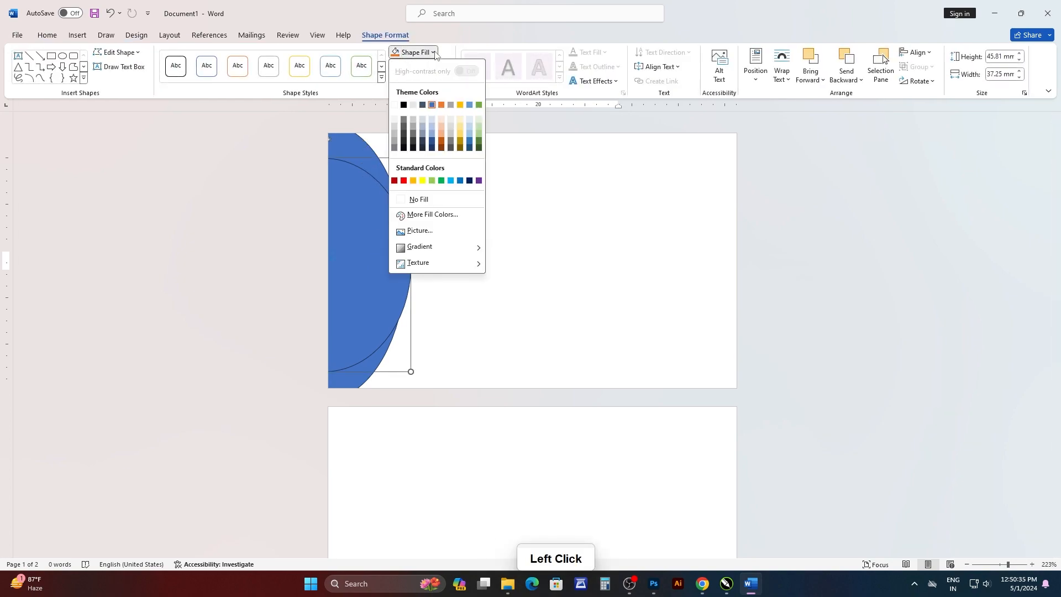
{"action": "left_click", "coordinate": [394, 105]}
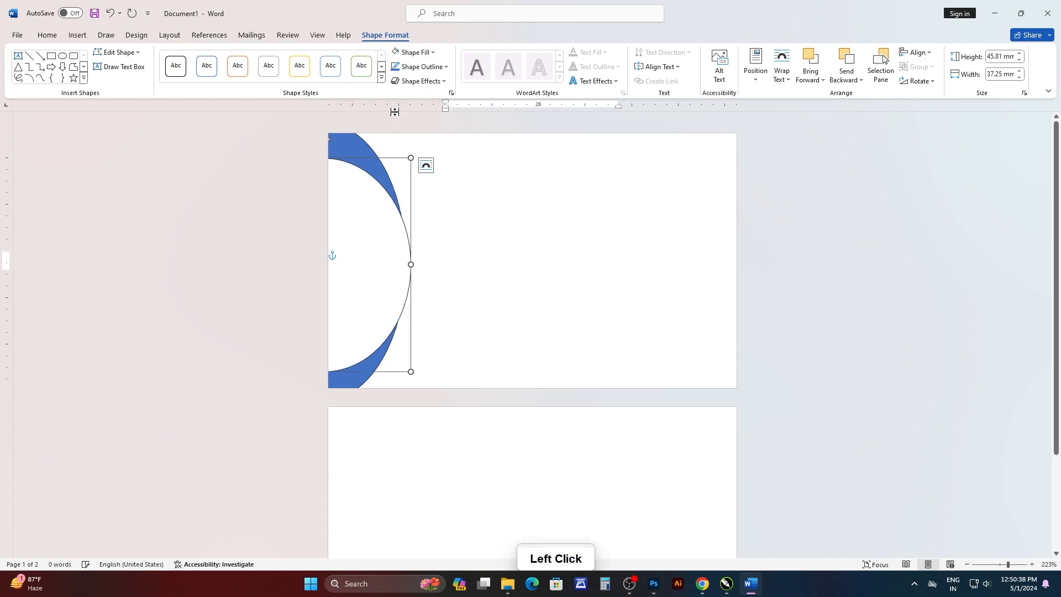
{"action": "left_click", "coordinate": [446, 67]}
{"action": "left_click", "coordinate": [408, 220]}
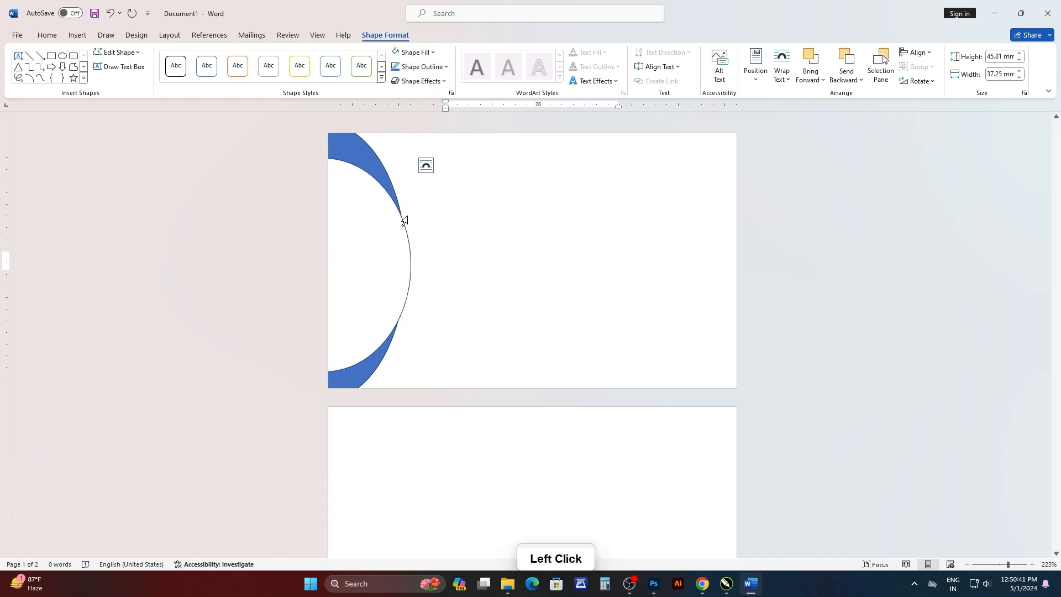
Fill the back oval with a custom pinkish red close to #F31554 and remove its outline.
{"action": "left_click", "coordinate": [407, 220]}
{"action": "left_click", "coordinate": [414, 52]}
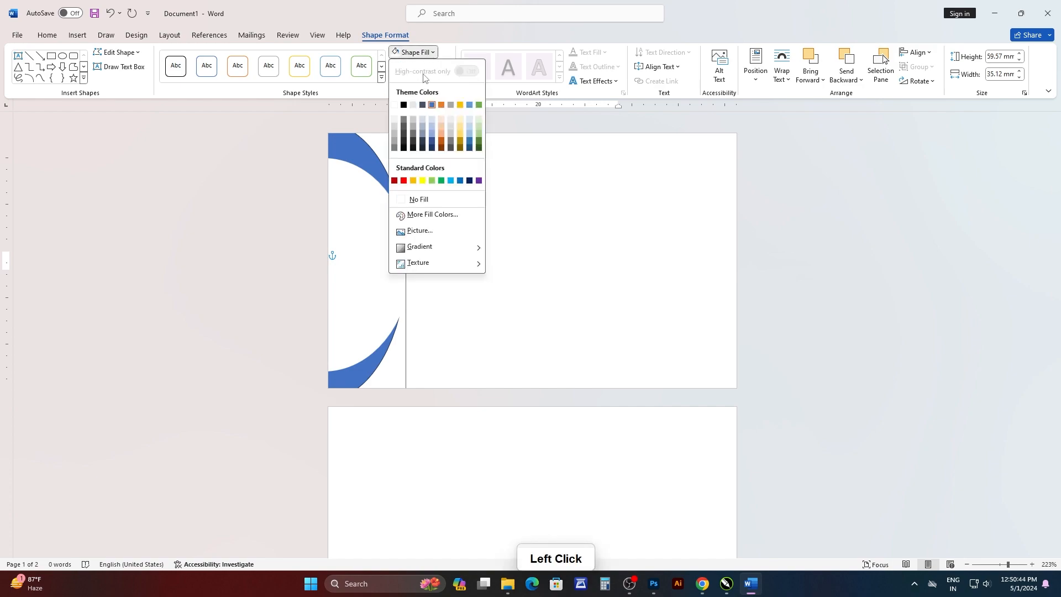
{"action": "mouse_move", "coordinate": [432, 262]}
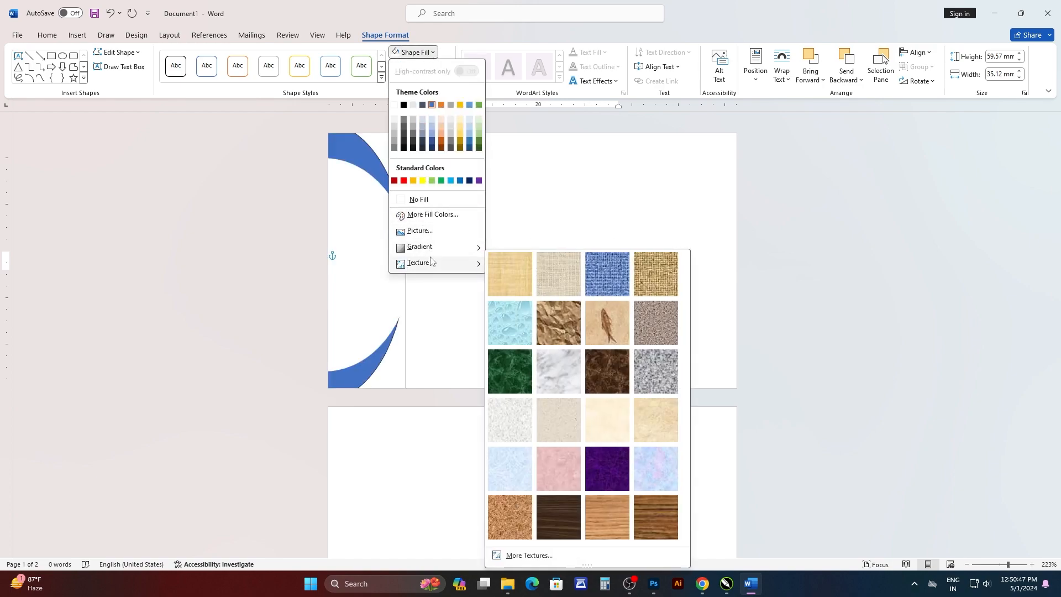
{"action": "left_click", "coordinate": [433, 215]}
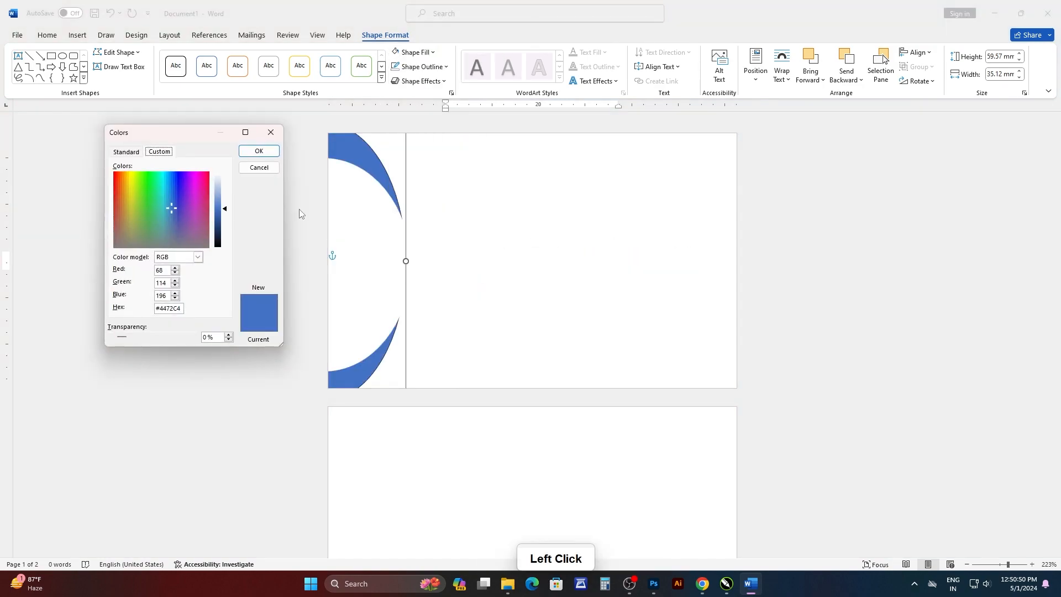
{"action": "left_click_drag", "start_coordinate": [205, 136], "coordinate": [758, 153]}
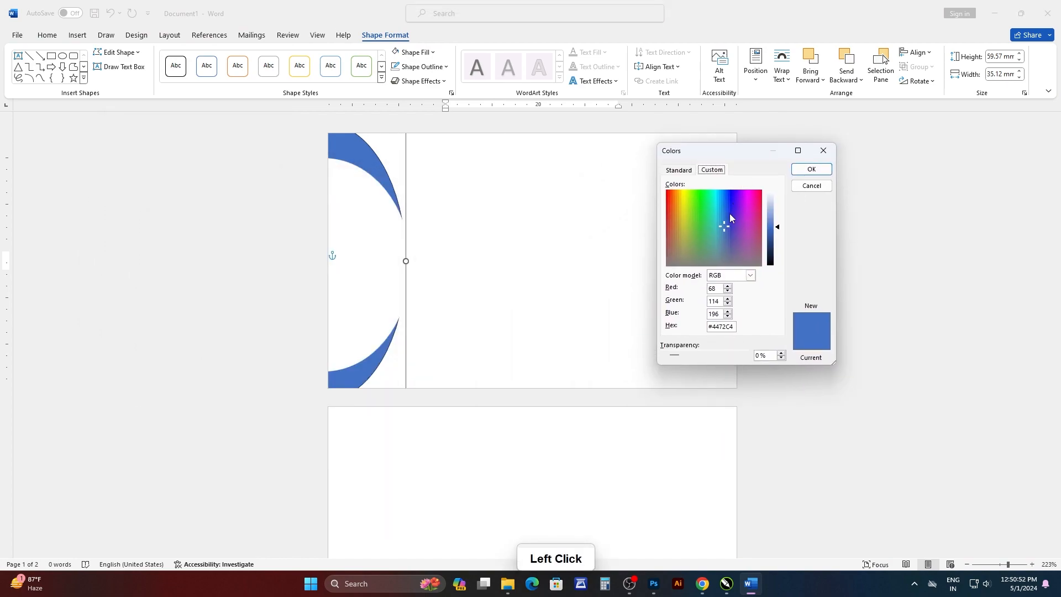
{"action": "left_click", "coordinate": [757, 196]}
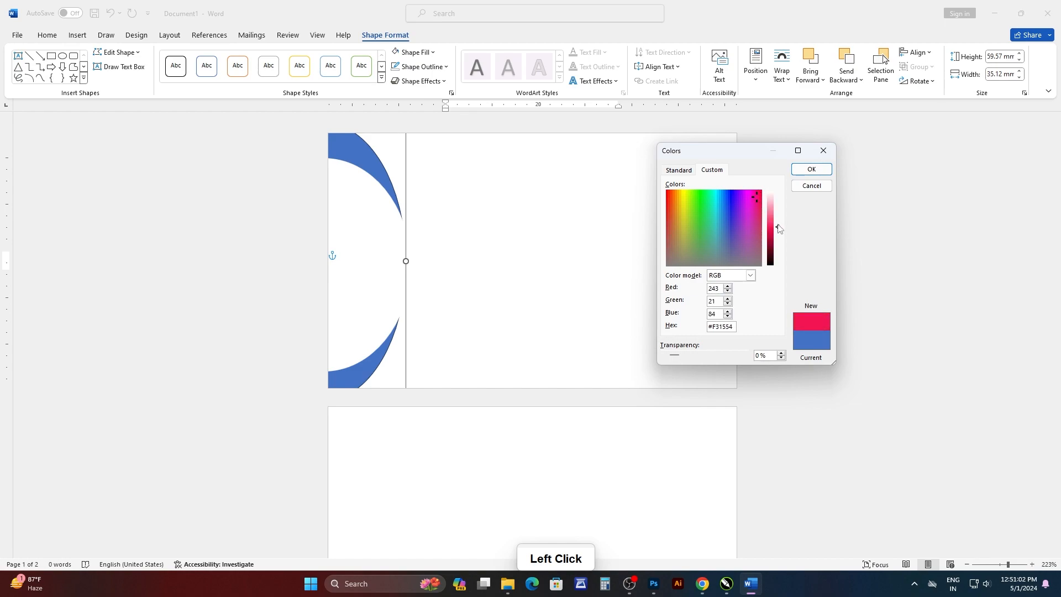
{"action": "left_click", "coordinate": [776, 229]}
{"action": "left_click", "coordinate": [811, 169]}
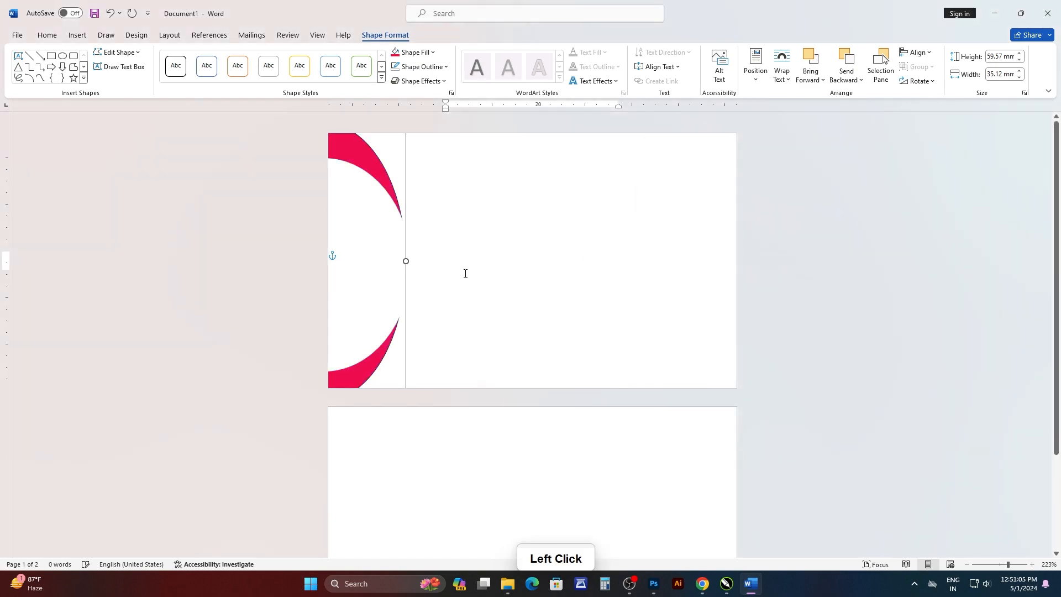
{"action": "left_click", "coordinate": [434, 67]}
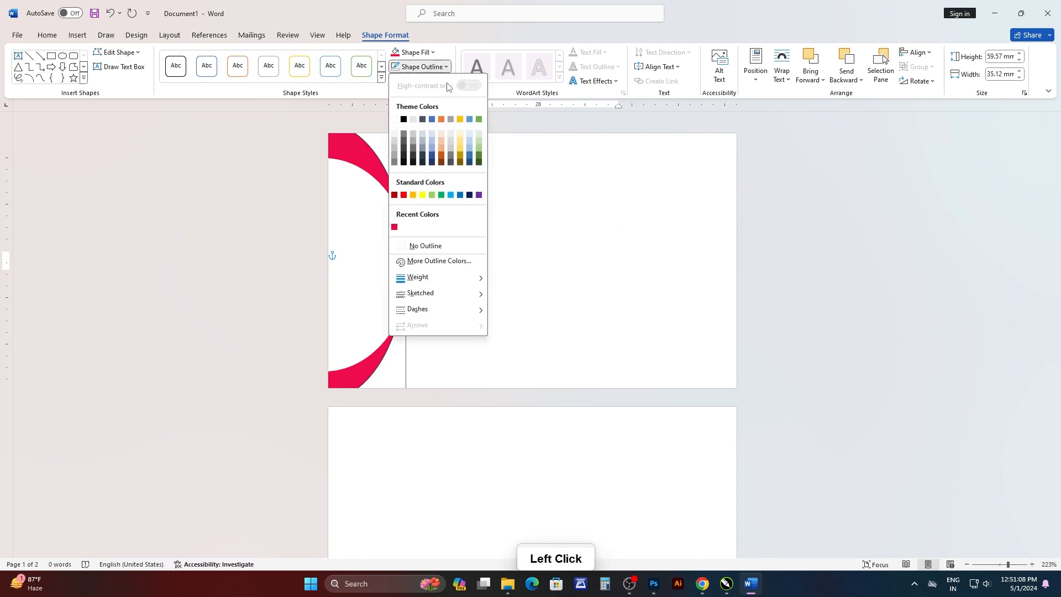
{"action": "left_click", "coordinate": [399, 244]}
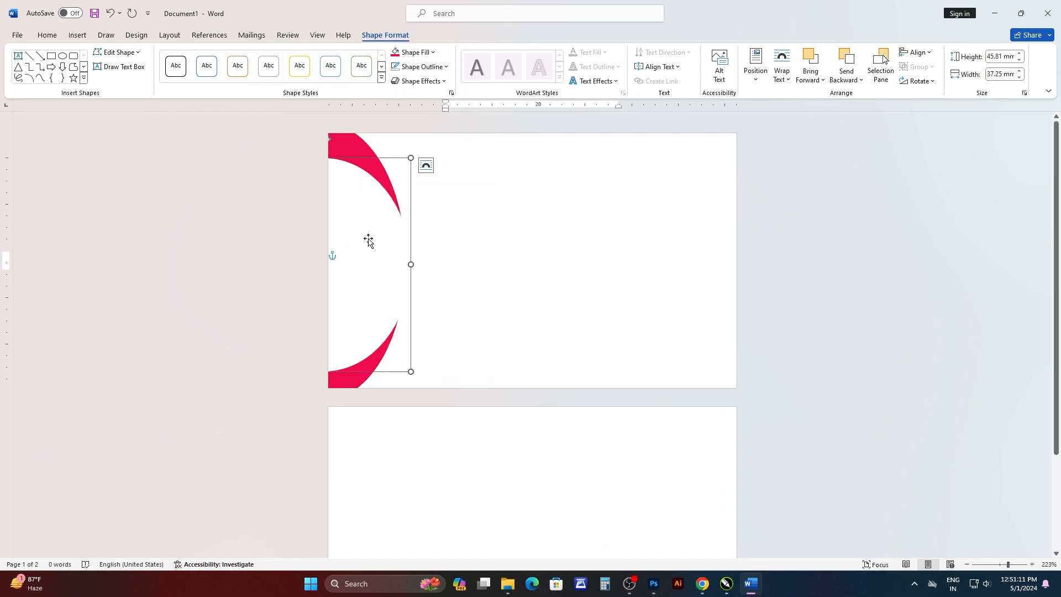
Apply the outer shadow preset offset to the bottom right to the white front oval.
{"action": "left_click", "coordinate": [444, 82]}
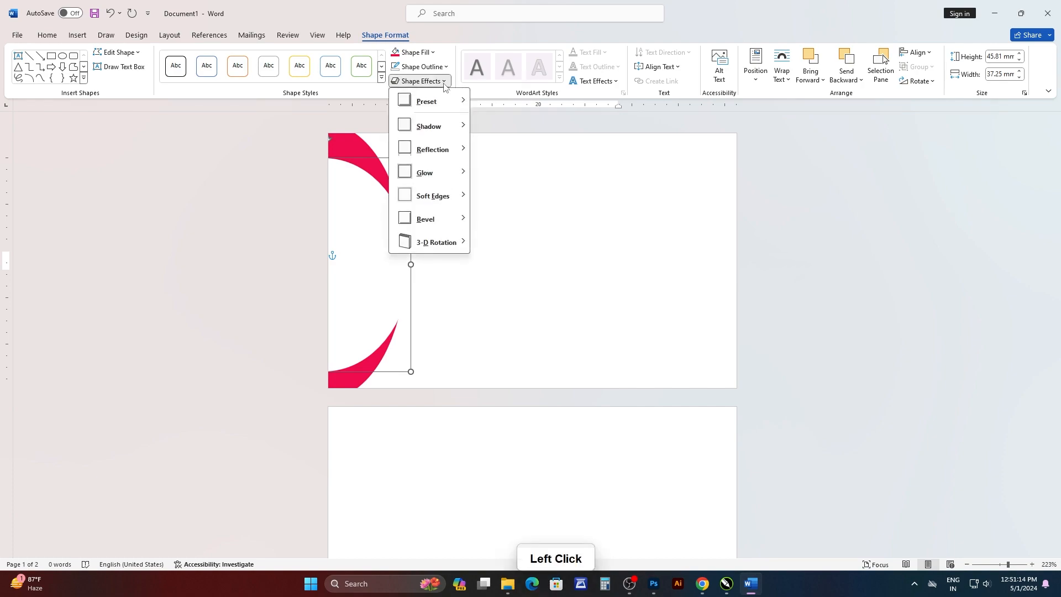
{"action": "mouse_move", "coordinate": [458, 131]}
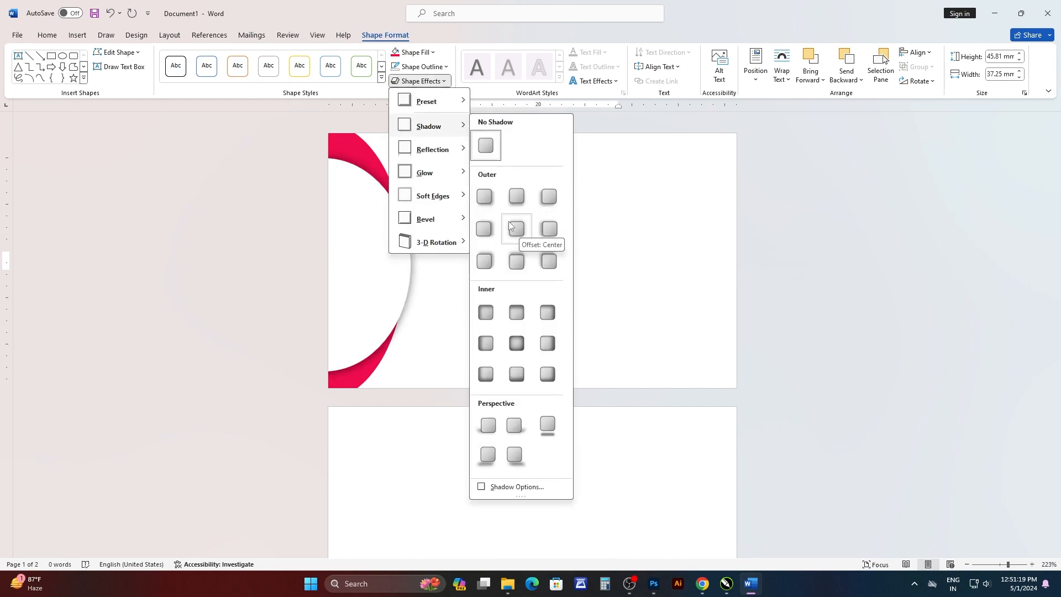
{"action": "left_click", "coordinate": [484, 197]}
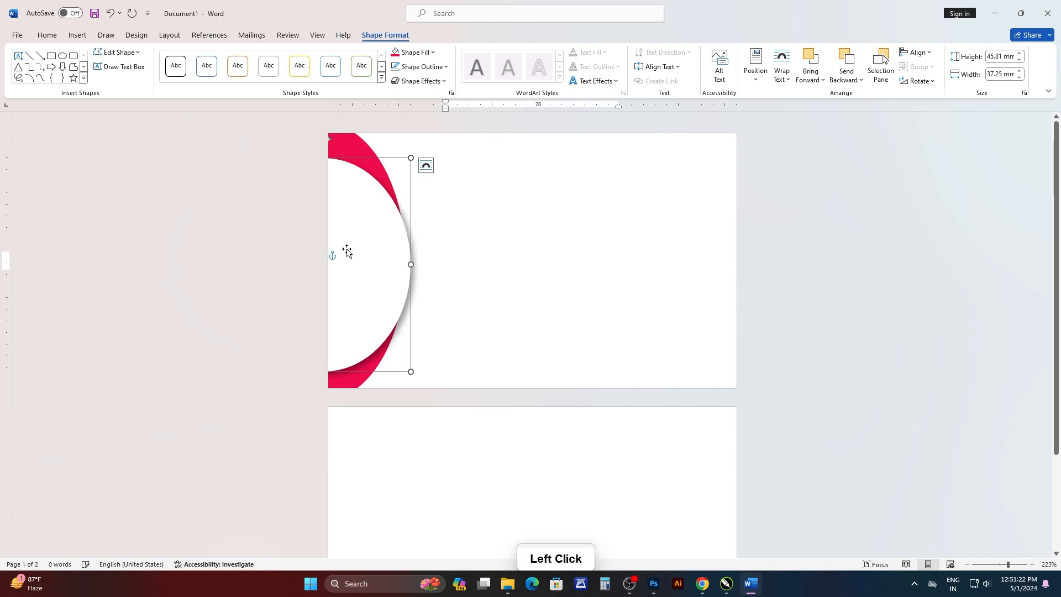
{"action": "left_click", "coordinate": [327, 240]}
{"action": "double_click", "coordinate": [210, 200]}
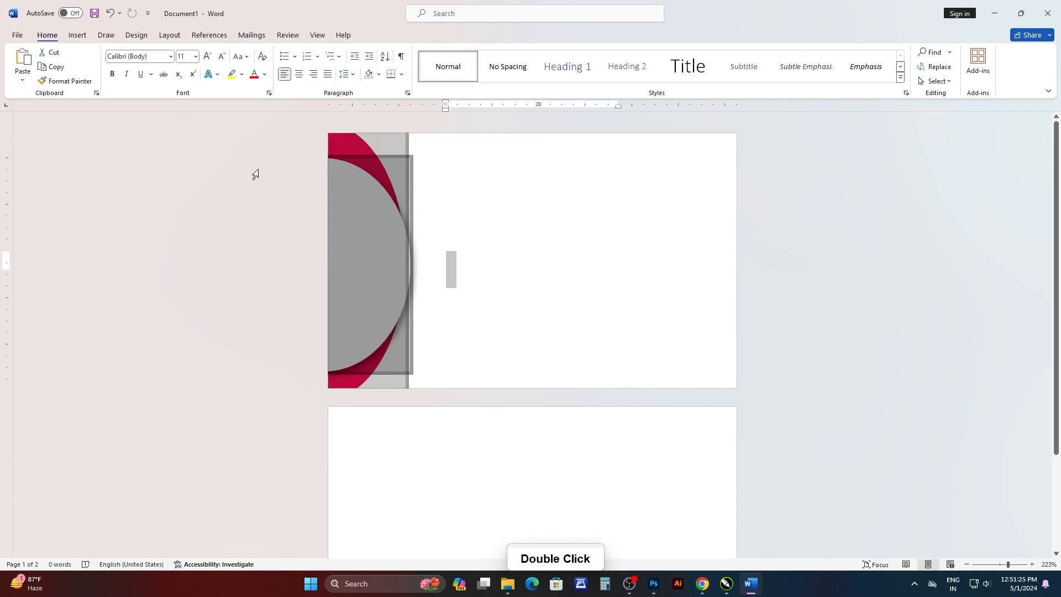
{"action": "left_click", "coordinate": [236, 205]}
{"action": "left_click", "coordinate": [409, 301]}
{"action": "scroll", "coordinate": [403, 267], "scroll_direction": "up", "scroll_amount": 17, "text": "ctrl"}
{"action": "scroll", "coordinate": [381, 284], "scroll_direction": "down", "scroll_amount": 14, "text": "ctrl"}
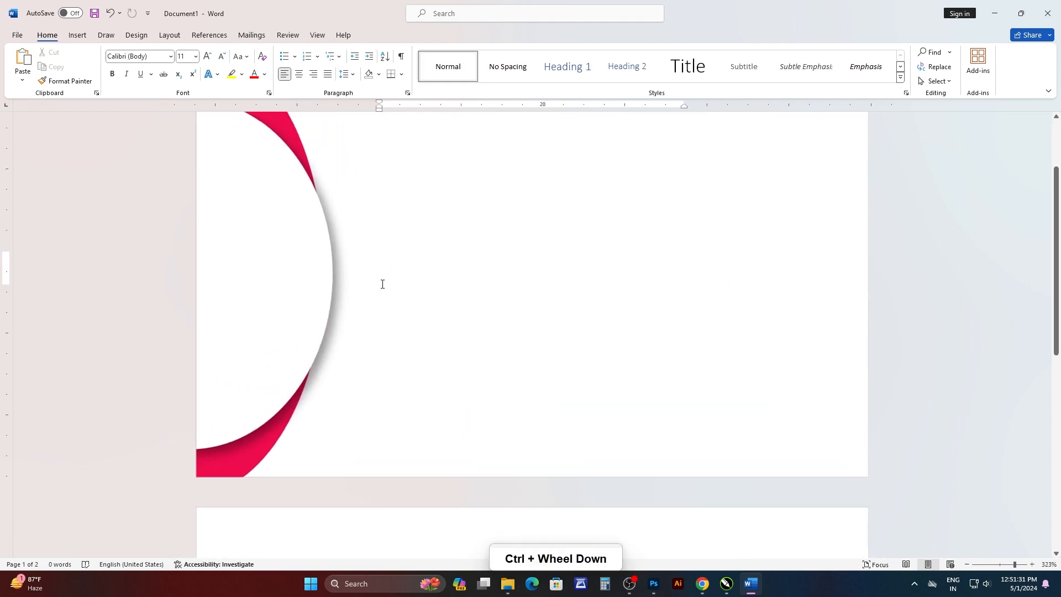
Group the white front oval with the red back oval.
{"action": "left_click", "coordinate": [348, 221]}
{"action": "left_click", "coordinate": [323, 128], "text": "shift"}
{"action": "right_click", "coordinate": [323, 128]}
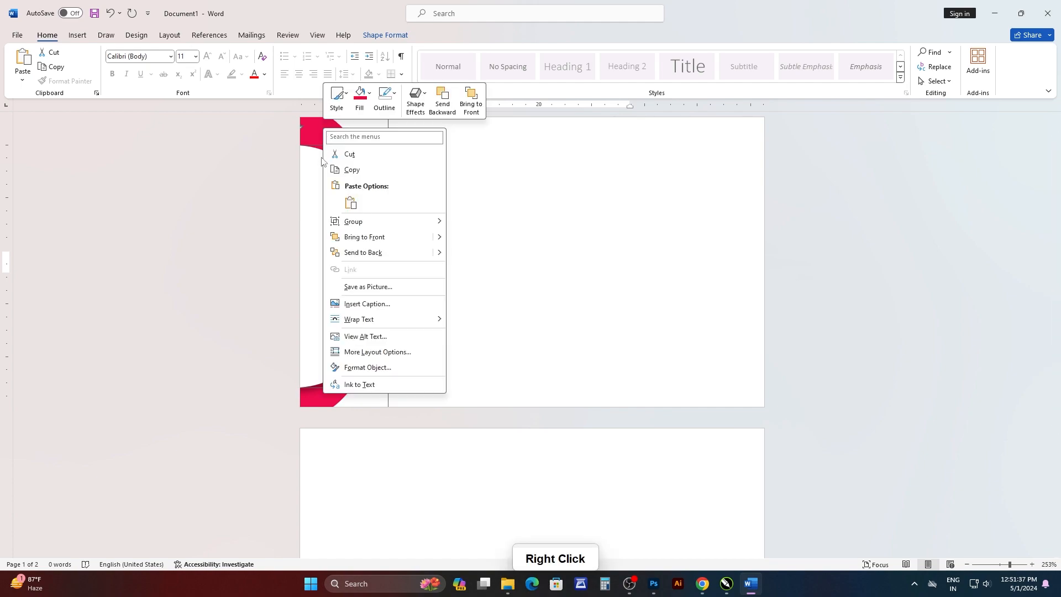
{"action": "left_click", "coordinate": [362, 224]}
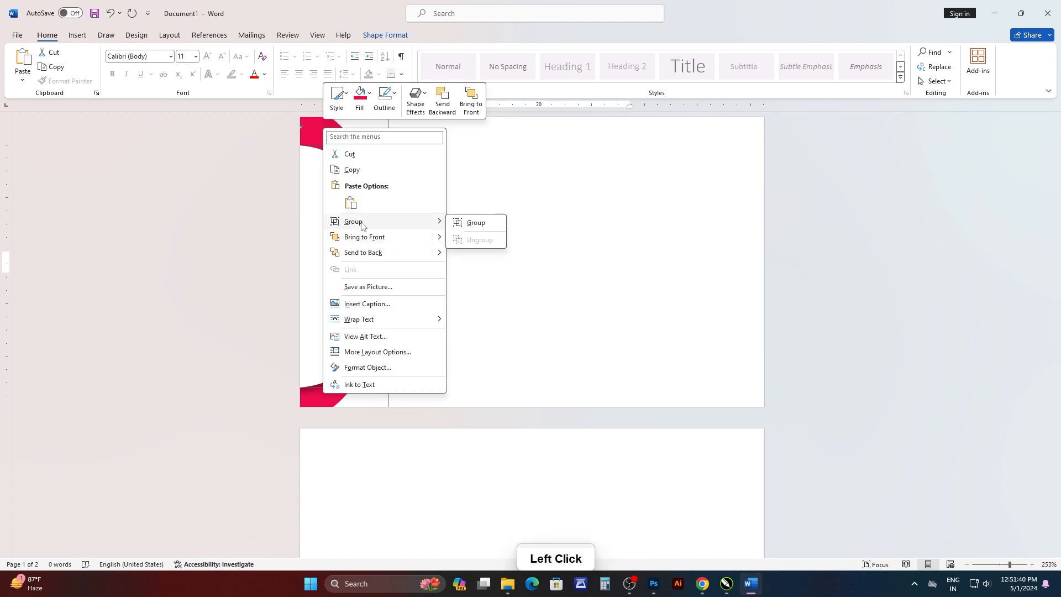
{"action": "left_click", "coordinate": [475, 224]}
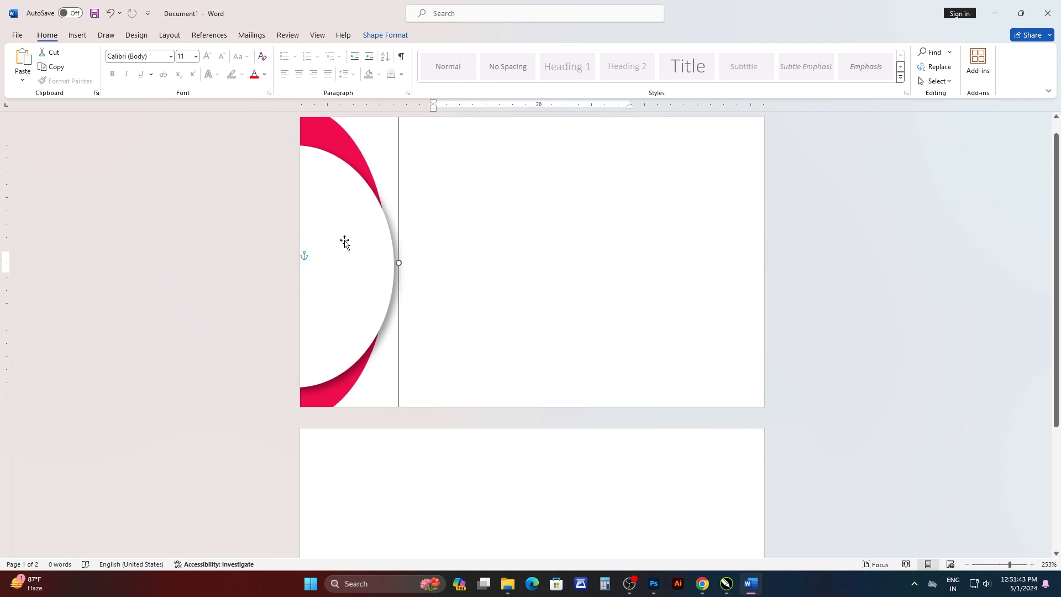
Place a horizontally flipped copy of the grouped ovals at the first page's right edge, extending partly off the page.
{"action": "left_click_drag", "start_coordinate": [341, 250], "coordinate": [668, 239]}
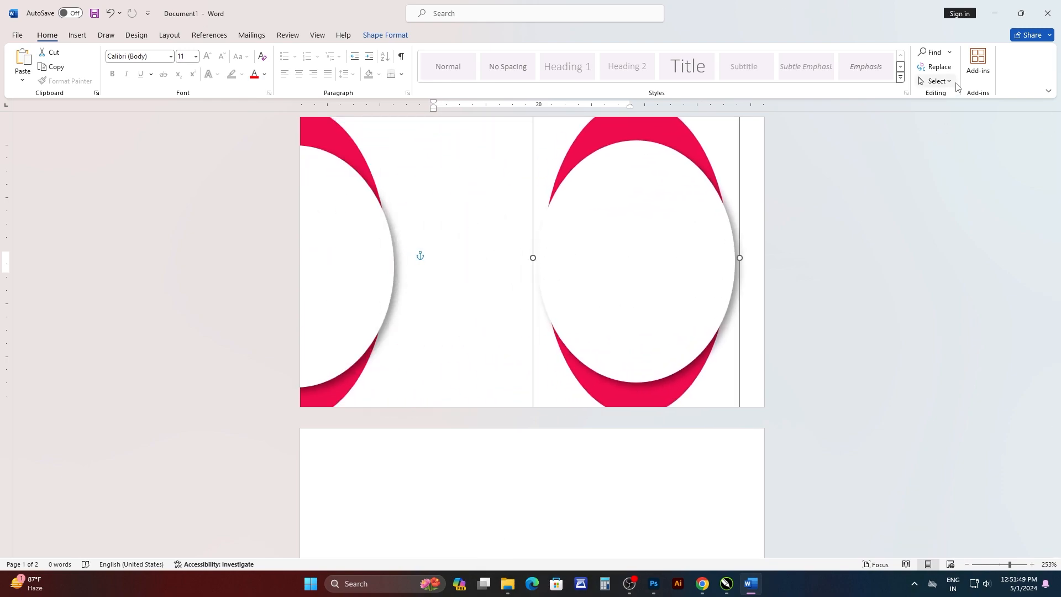
{"action": "left_click", "coordinate": [385, 36]}
{"action": "left_click", "coordinate": [928, 82]}
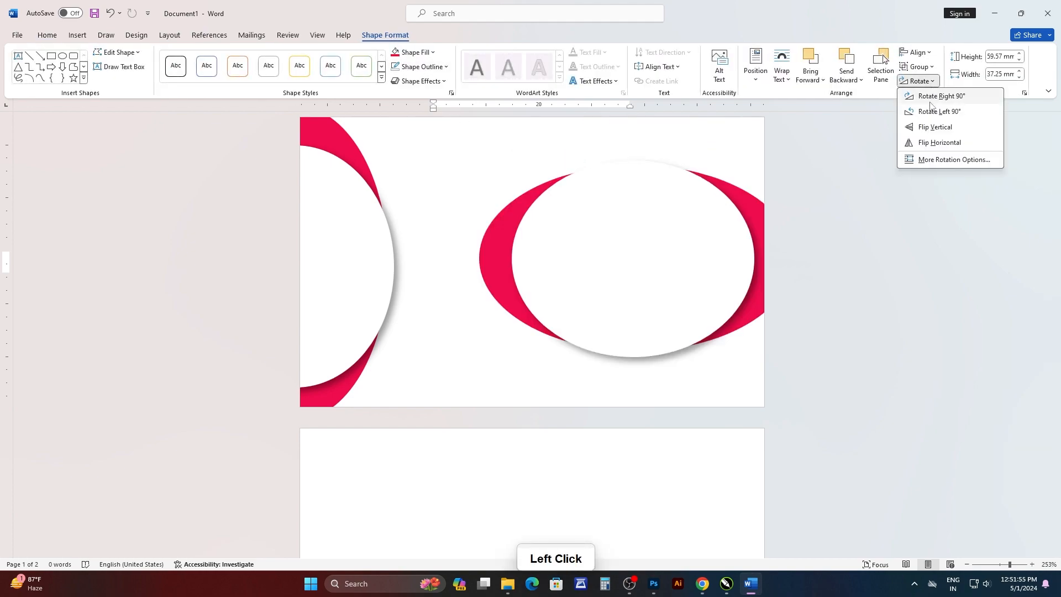
{"action": "left_click", "coordinate": [937, 144]}
{"action": "left_click_drag", "start_coordinate": [650, 256], "coordinate": [774, 258]}
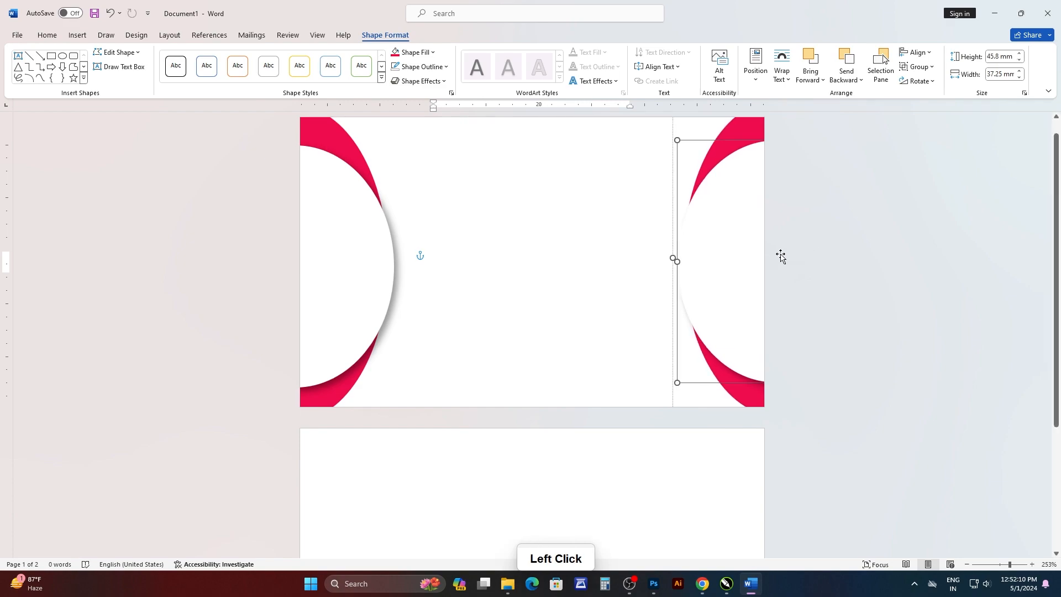
Ungroup the flipped white and red ovals at the first page's right edge.
{"action": "left_click", "coordinate": [929, 69]}
{"action": "left_click", "coordinate": [934, 99]}
{"action": "left_click", "coordinate": [873, 153]}
Apply the outer shadow preset offset to the bottom left to the right-hand white oval.
{"action": "left_click", "coordinate": [737, 212]}
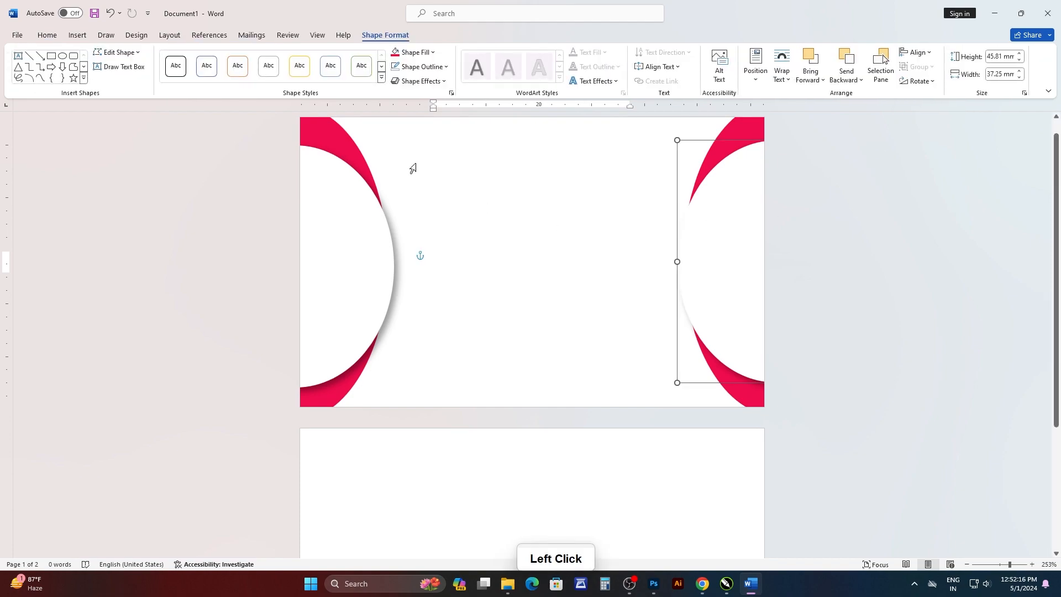
{"action": "left_click", "coordinate": [447, 67]}
{"action": "left_click", "coordinate": [449, 67]}
{"action": "left_click", "coordinate": [420, 81]}
{"action": "mouse_move", "coordinate": [457, 130]}
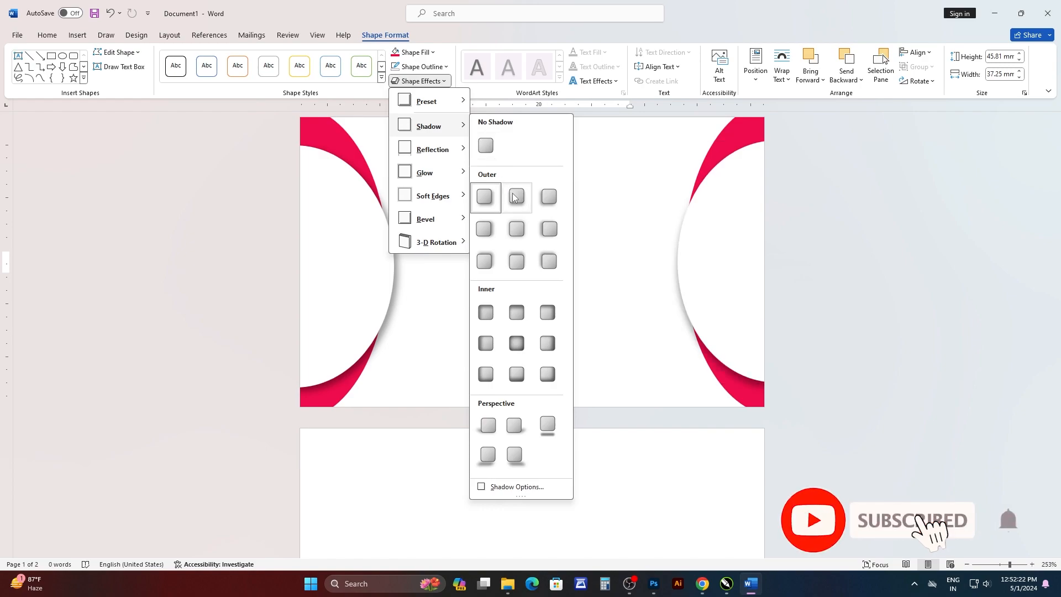
{"action": "left_click", "coordinate": [547, 196]}
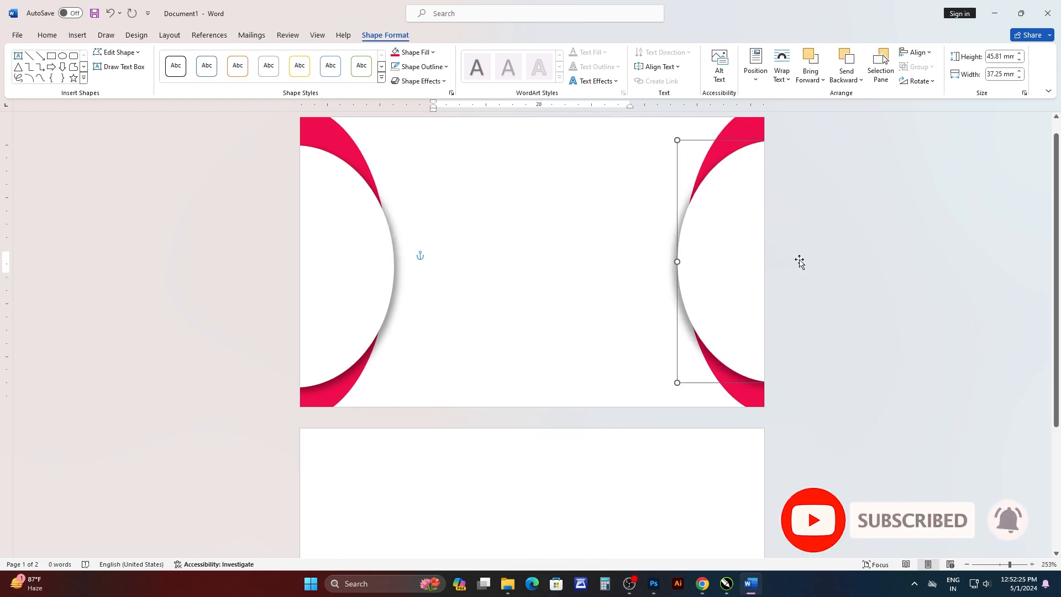
Group the right-hand white oval with its red back oval again.
{"action": "left_click", "coordinate": [686, 258]}
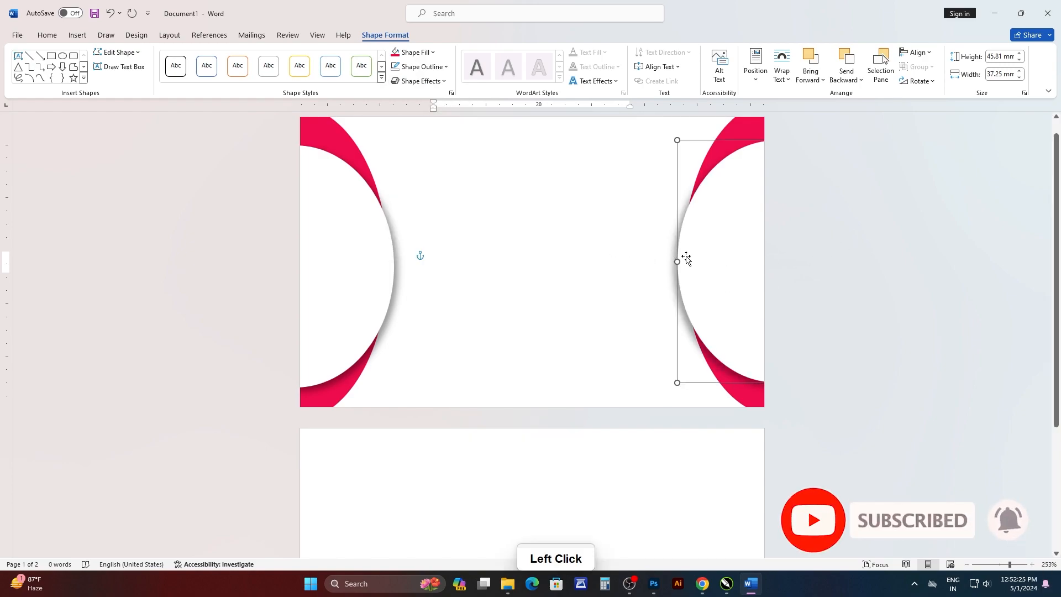
{"action": "left_click", "coordinate": [736, 134], "text": "shift"}
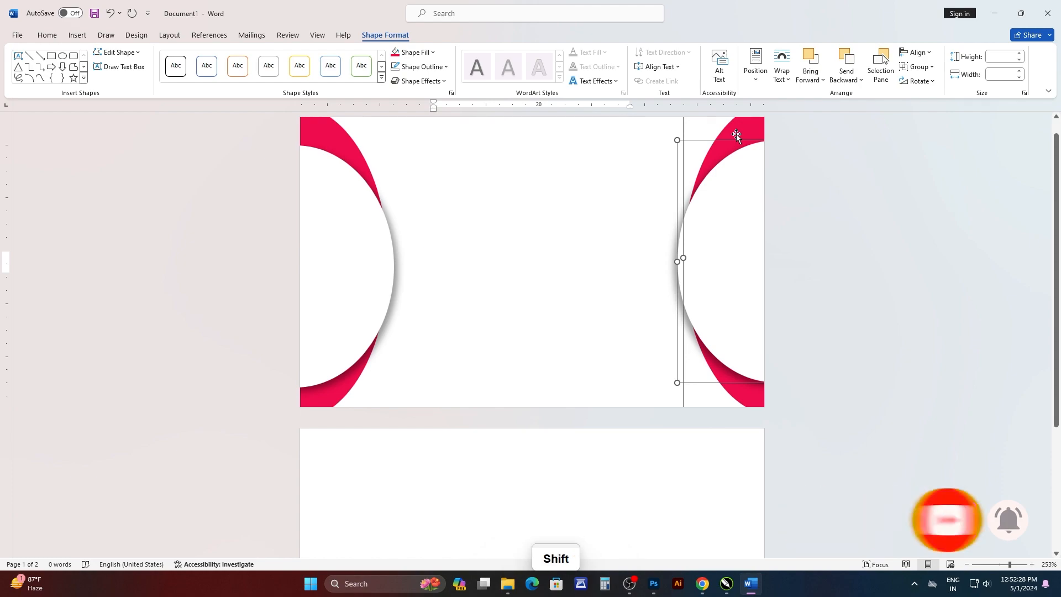
{"action": "left_click", "coordinate": [918, 66]}
{"action": "left_click", "coordinate": [919, 88]}
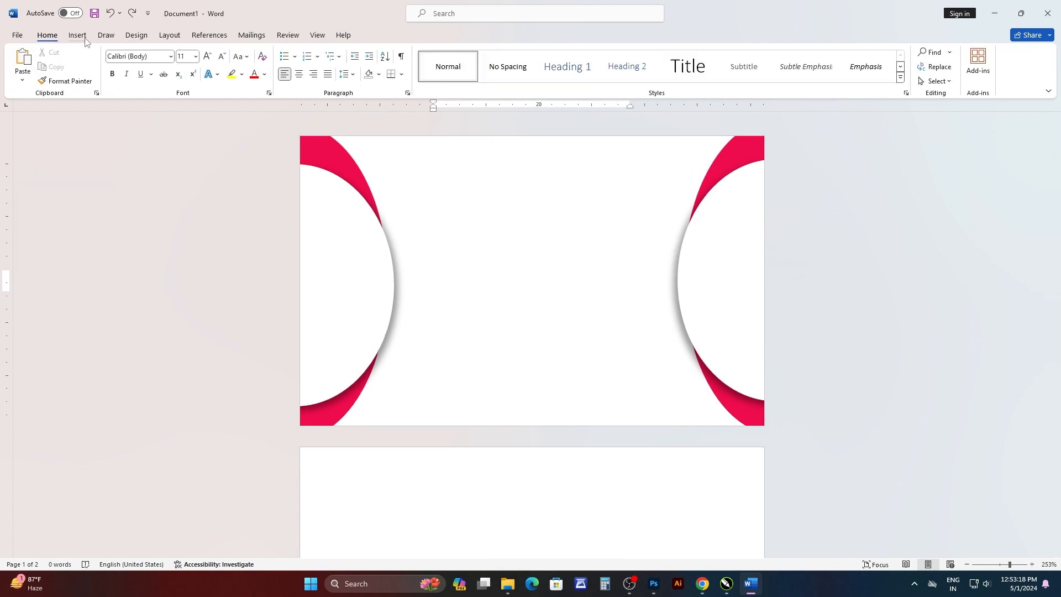
Draw a rounded square about 10 mm wide between the side decorations and remove its fill.
{"action": "left_click", "coordinate": [77, 35]}
{"action": "left_click", "coordinate": [163, 85]}
{"action": "left_click", "coordinate": [169, 154]}
{"action": "mouse_move", "coordinate": [505, 214]}
{"action": "left_mouse_down"}
{"action": "mouse_move", "coordinate": [531, 231]}
{"action": "mouse_move", "coordinate": [557, 280]}
{"action": "left_mouse_up"}
{"action": "scroll", "coordinate": [534, 235], "scroll_direction": "up", "scroll_amount": 13}
{"action": "left_click", "coordinate": [431, 52]}
{"action": "left_click", "coordinate": [418, 221]}
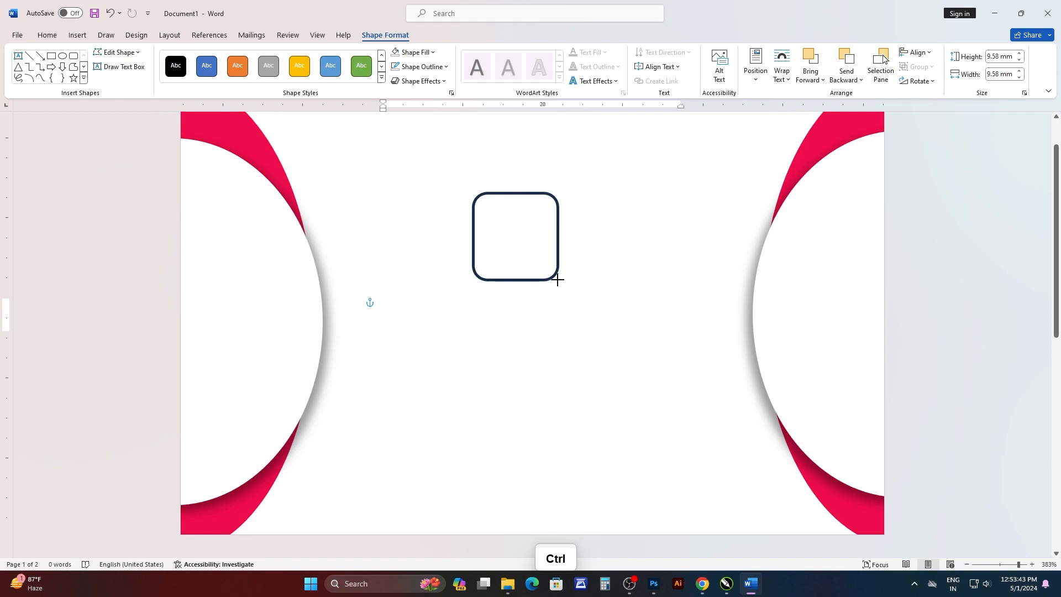
Thicken the rounded square's outline and resize the shape to about 10.04 mm high and 9.77 mm wide.
{"action": "left_click", "coordinate": [421, 66]}
{"action": "mouse_move", "coordinate": [422, 275]}
{"action": "left_click", "coordinate": [547, 356]}
{"action": "left_click", "coordinate": [555, 253]}
{"action": "left_click_drag", "start_coordinate": [558, 280], "coordinate": [555, 277]}
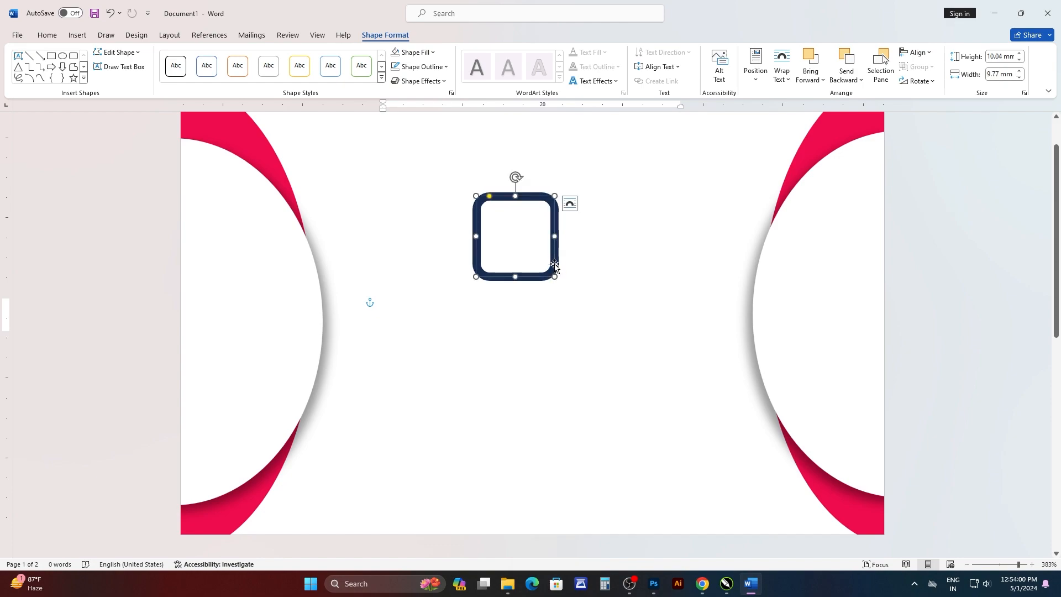
Duplicate the rounded square and offset the copy down and to the right so both overlap as a logo.
{"action": "key", "text": "ctrl+c"}
{"action": "key", "text": "ctrl+v"}
{"action": "left_click_drag", "start_coordinate": [556, 235], "coordinate": [546, 220]}
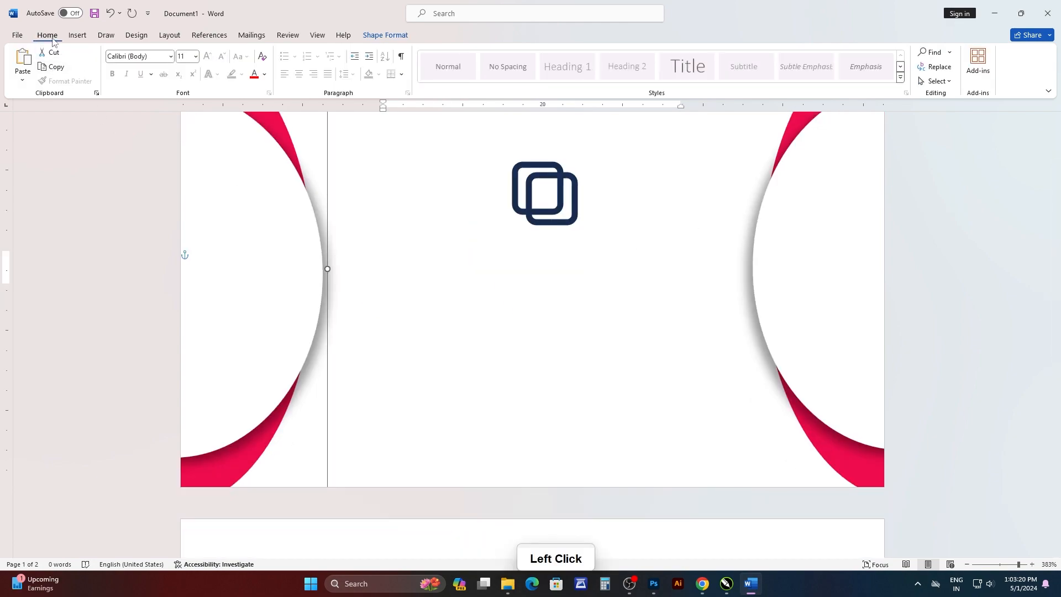
Insert black shadowed WordArt below the logo reading COMPANY NAME at font size 15.
{"action": "left_click", "coordinate": [77, 35]}
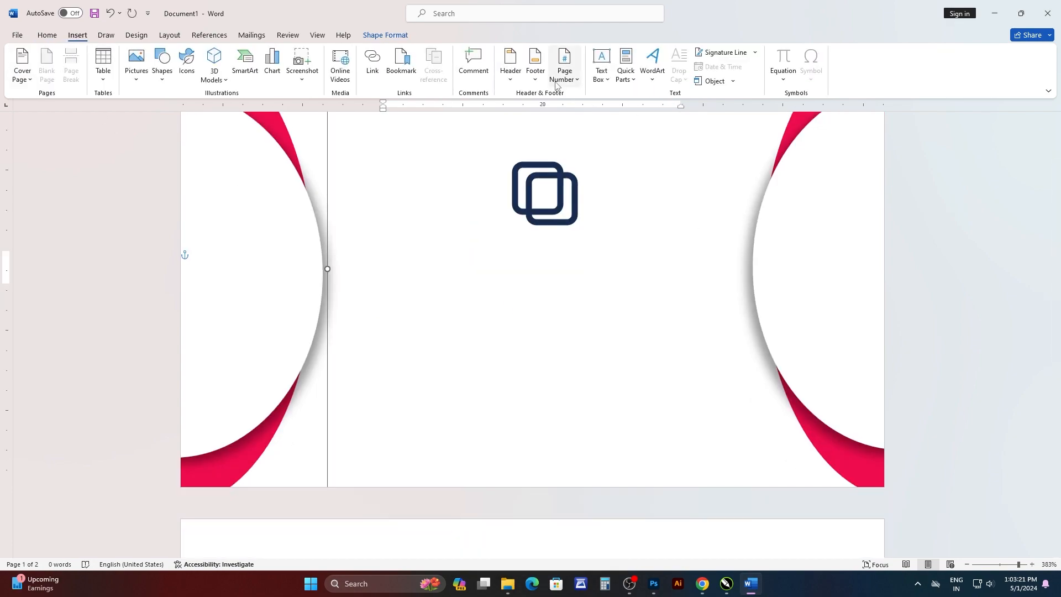
{"action": "left_click", "coordinate": [652, 67]}
{"action": "left_click", "coordinate": [655, 105]}
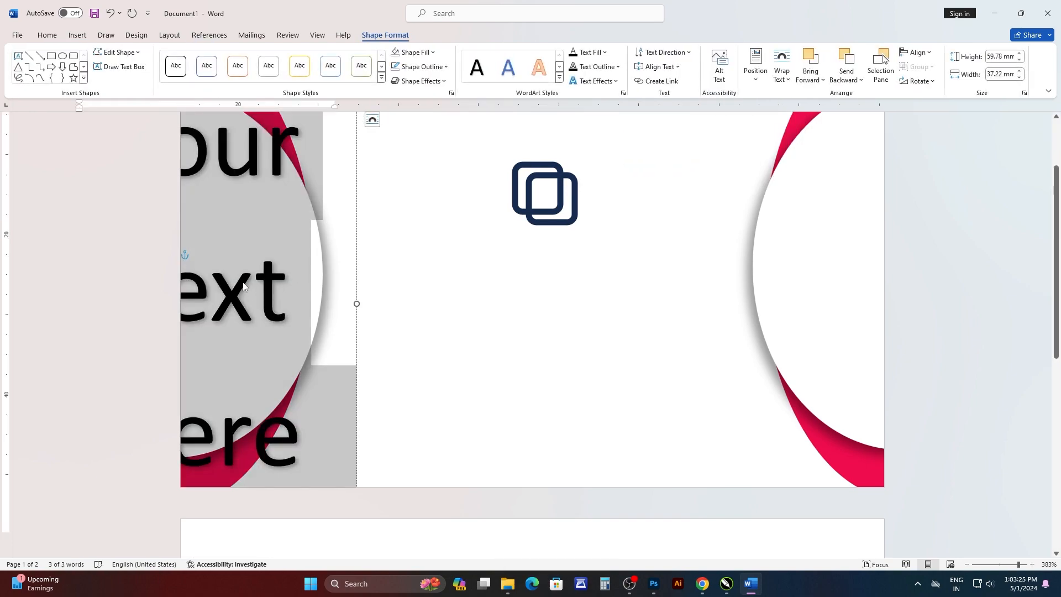
{"action": "scroll", "coordinate": [530, 298], "scroll_direction": "up", "scroll_amount": 2}
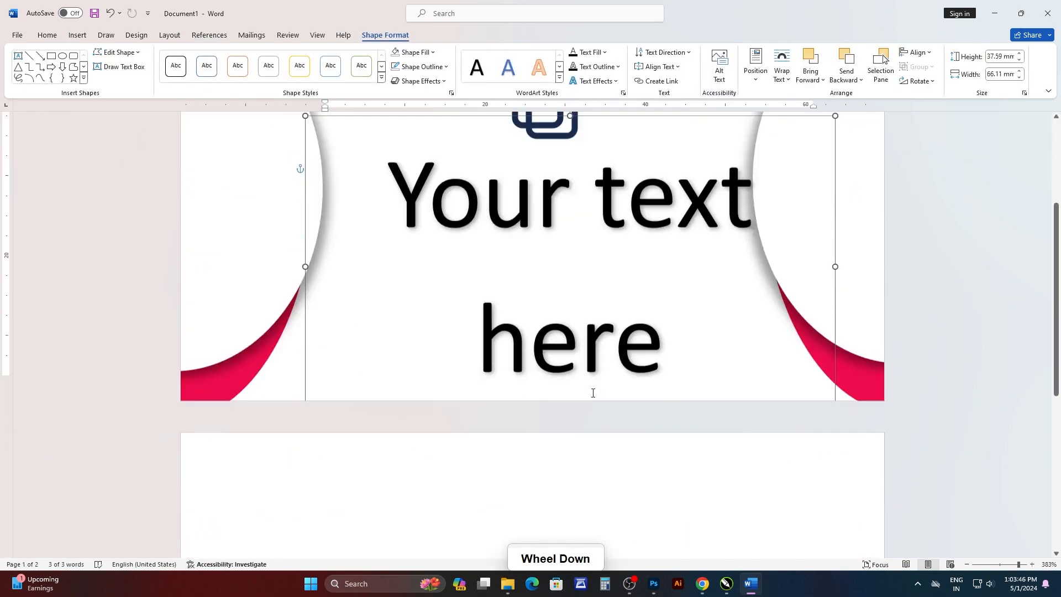
{"action": "type", "text": "C"}
{"action": "type", "text": "O"}
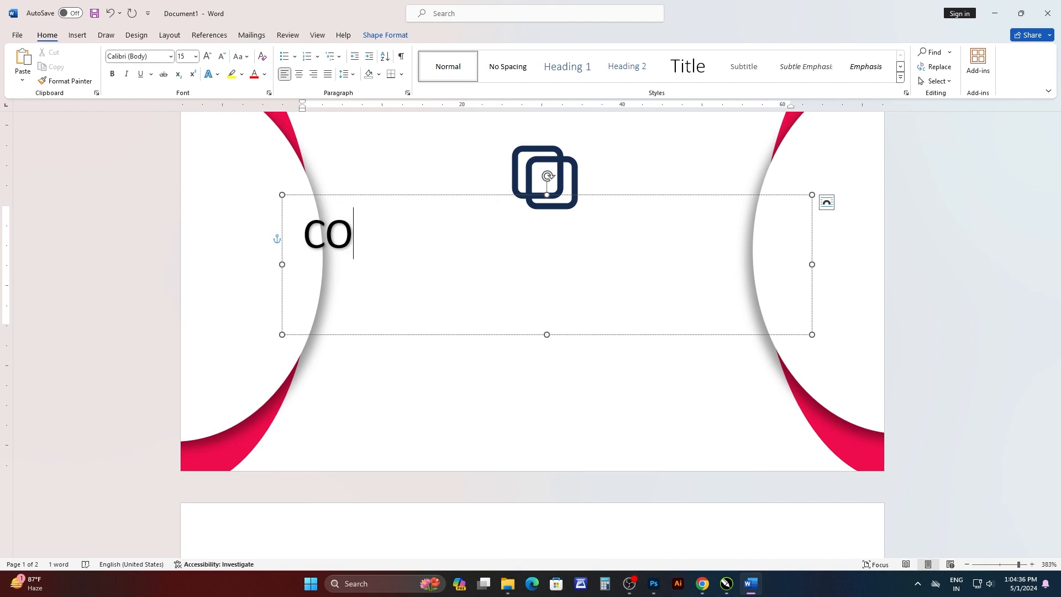
{"action": "type", "text": "MPANY NAME"}
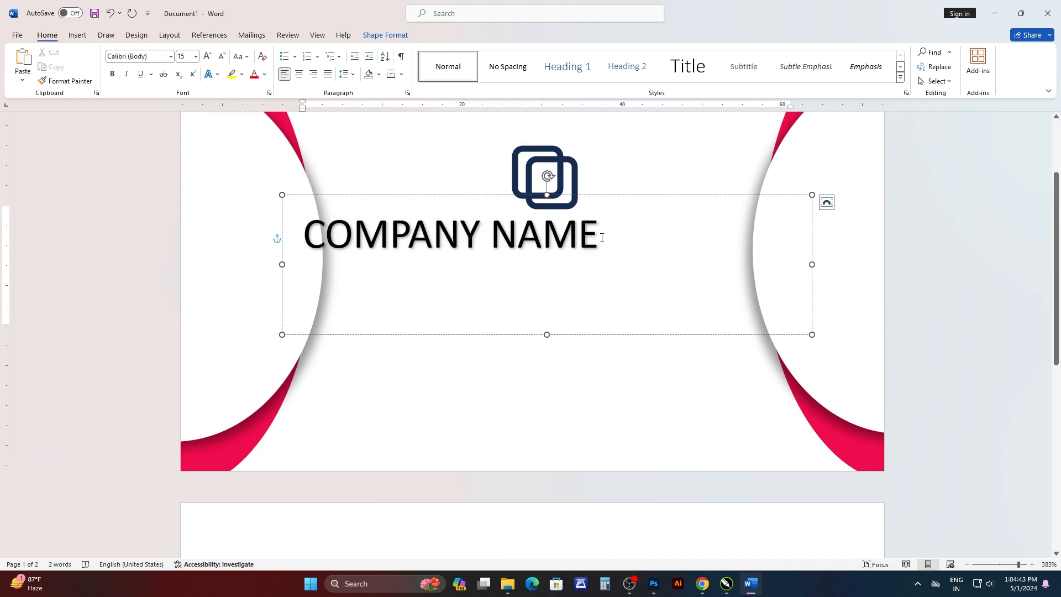
Set the COMPANY NAME text to the Adobe Garamond Pro Bold font.
{"action": "scroll", "coordinate": [624, 246], "scroll_direction": "down", "scroll_amount": 3}
{"action": "scroll", "coordinate": [583, 250], "scroll_direction": "down", "scroll_amount": 2, "text": "ctrl"}
{"action": "scroll", "coordinate": [583, 250], "scroll_direction": "down", "scroll_amount": 1, "text": "ctrl"}
{"action": "scroll", "coordinate": [585, 246], "scroll_direction": "up", "scroll_amount": 3, "text": "ctrl"}
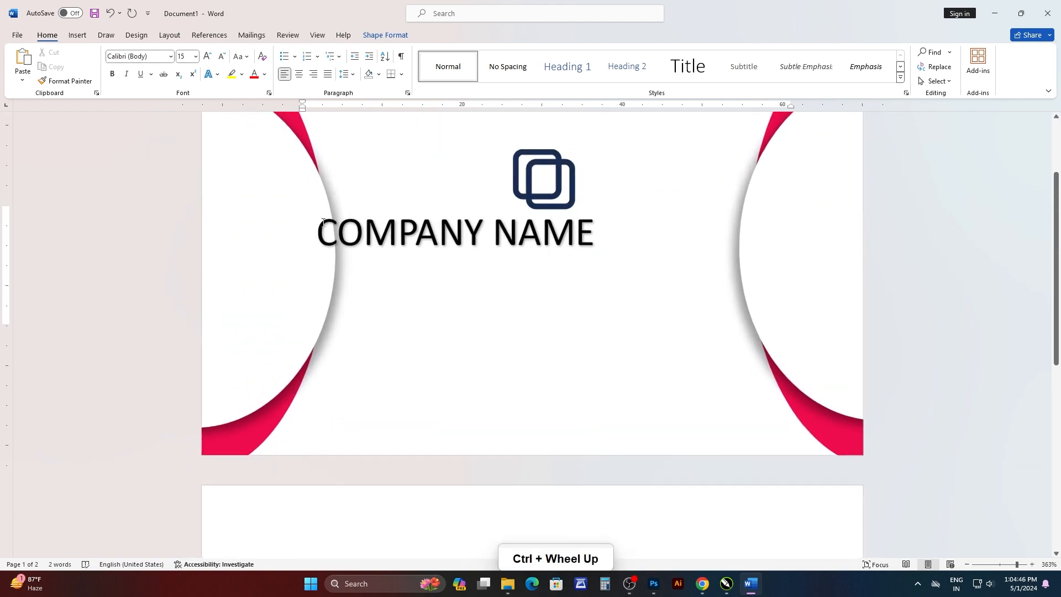
{"action": "triple_click", "coordinate": [595, 235]}
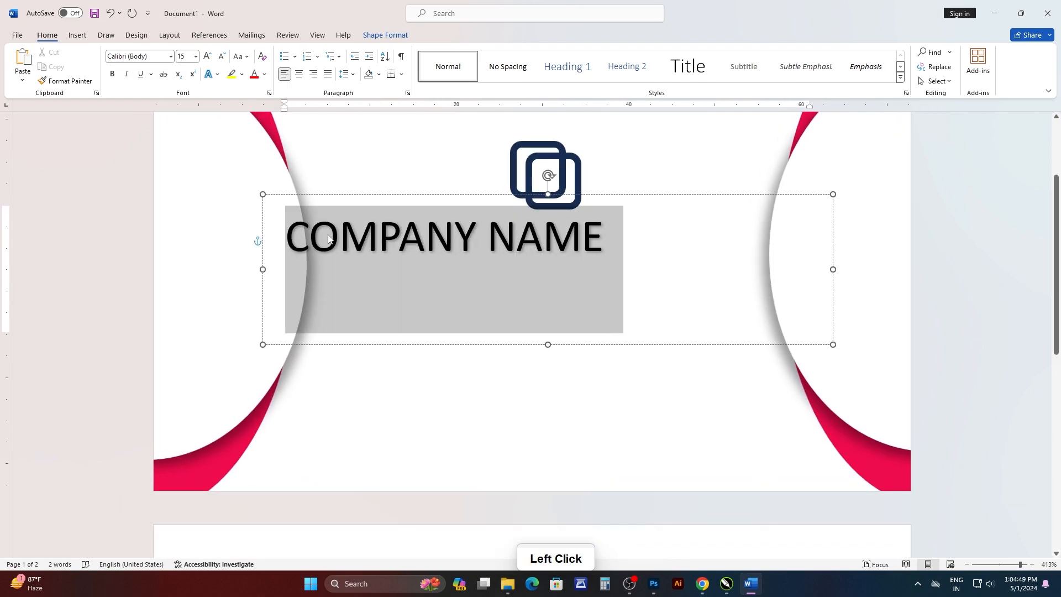
{"action": "left_click", "coordinate": [385, 200]}
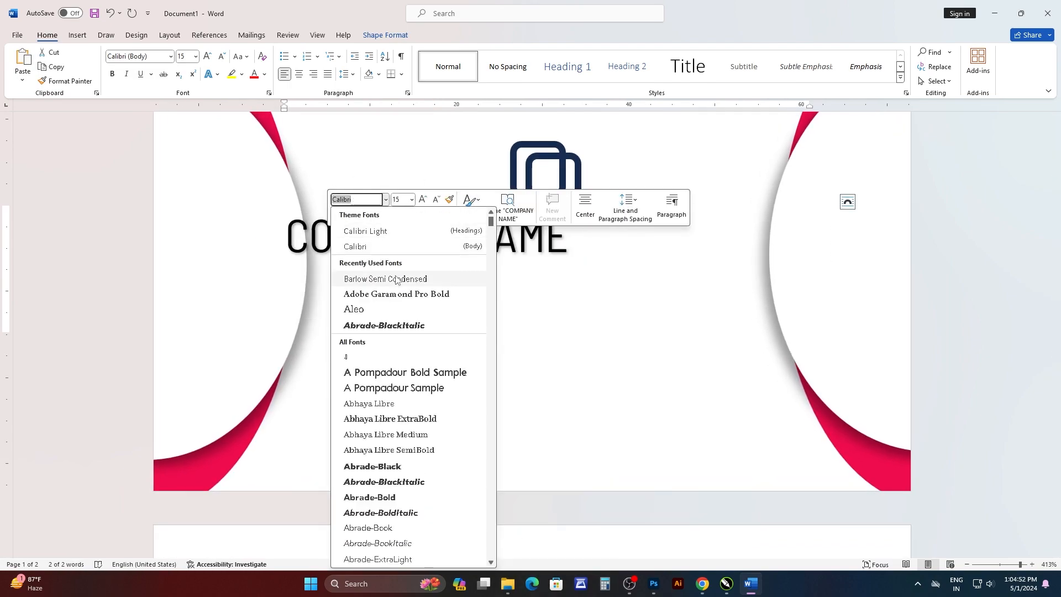
{"action": "left_click", "coordinate": [418, 294]}
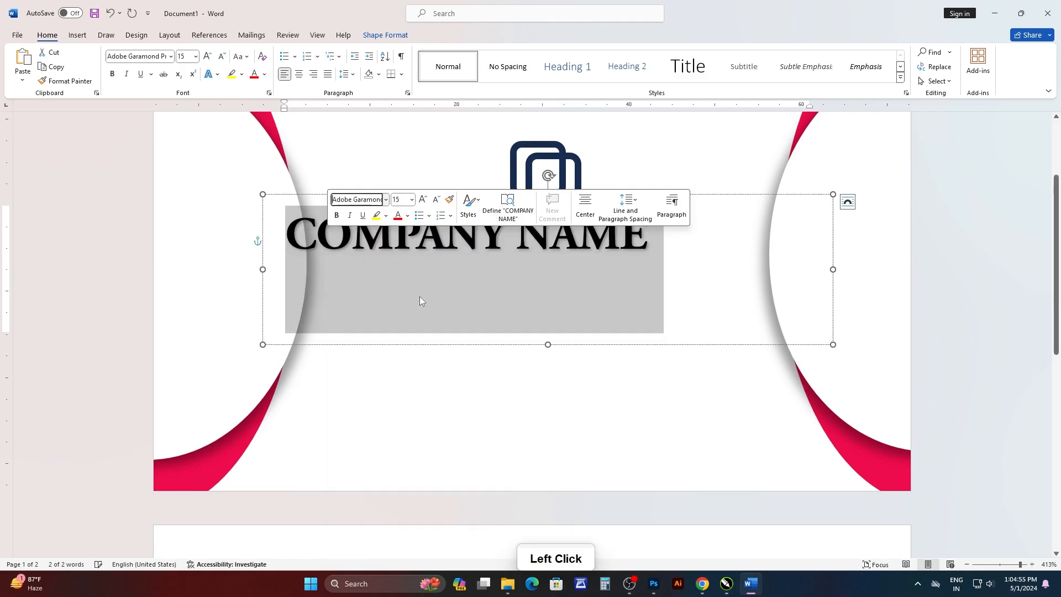
Shrink the company name text box to fit one line and place it just beneath the logo.
{"action": "left_click", "coordinate": [586, 260]}
{"action": "left_click_drag", "start_coordinate": [833, 269], "coordinate": [702, 284]}
{"action": "left_click_drag", "start_coordinate": [481, 346], "coordinate": [546, 262]}
{"action": "scroll", "coordinate": [563, 285], "scroll_direction": "up", "scroll_amount": 3}
{"action": "scroll", "coordinate": [563, 284], "scroll_direction": "down", "scroll_amount": 3}
{"action": "left_click_drag", "start_coordinate": [551, 293], "coordinate": [549, 296]}
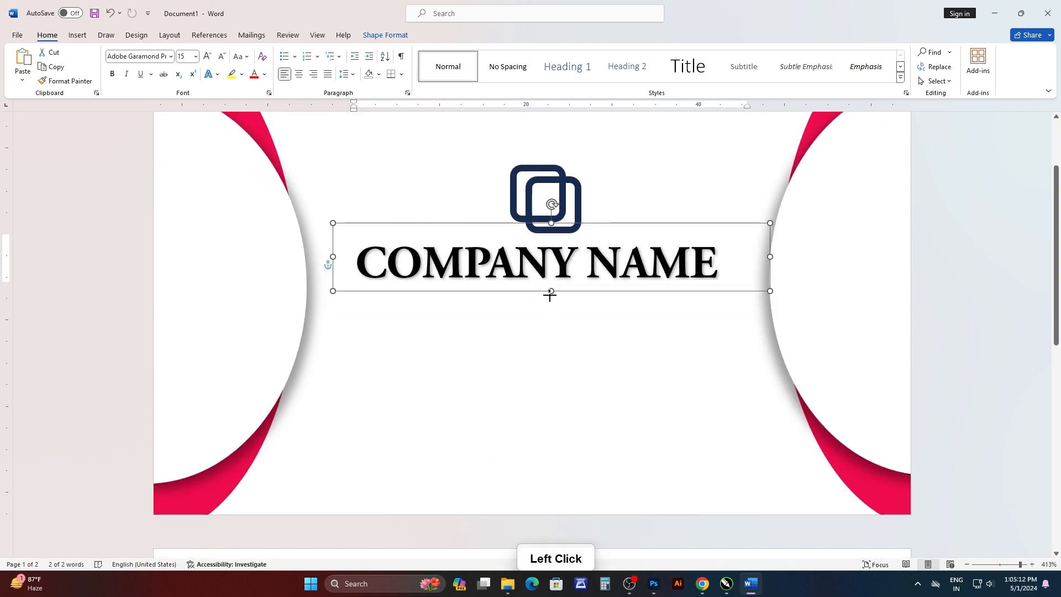
{"action": "left_click_drag", "start_coordinate": [337, 294], "coordinate": [332, 295]}
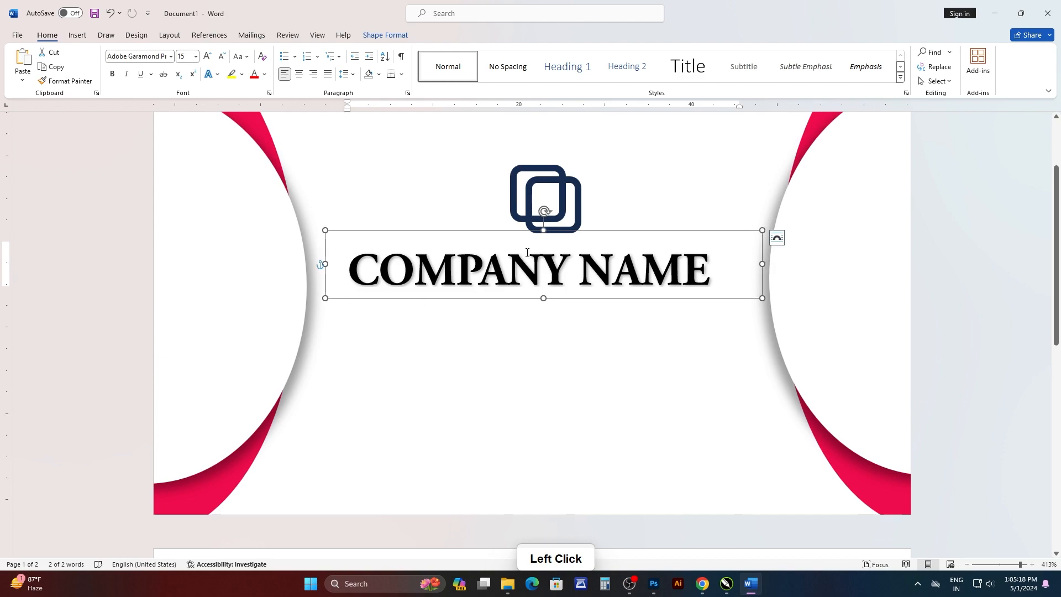
Center the logo and the company name text box horizontally on the page.
{"action": "left_click", "coordinate": [537, 185]}
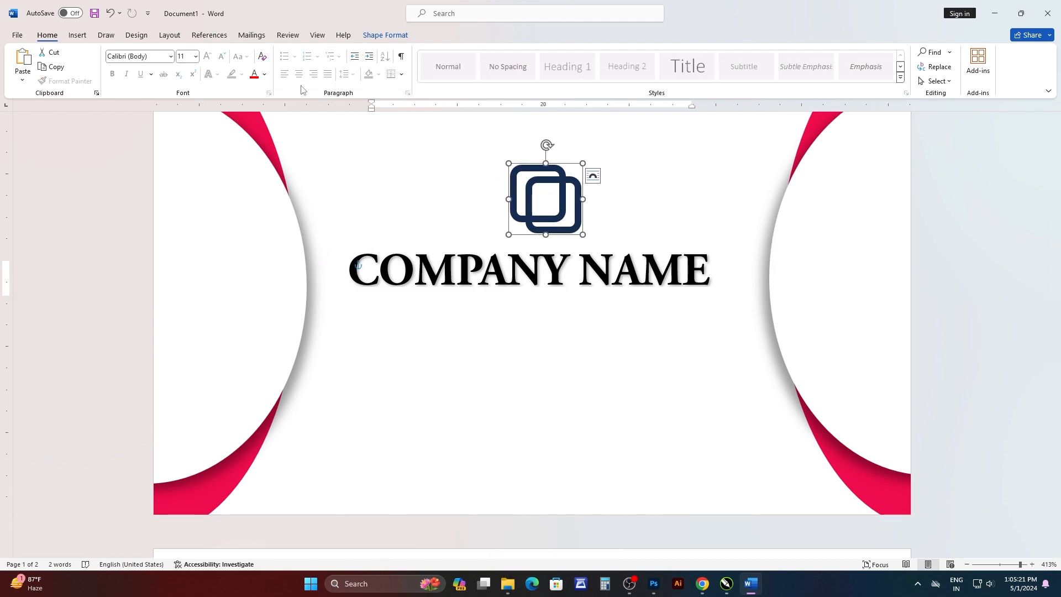
{"action": "left_click", "coordinate": [385, 34]}
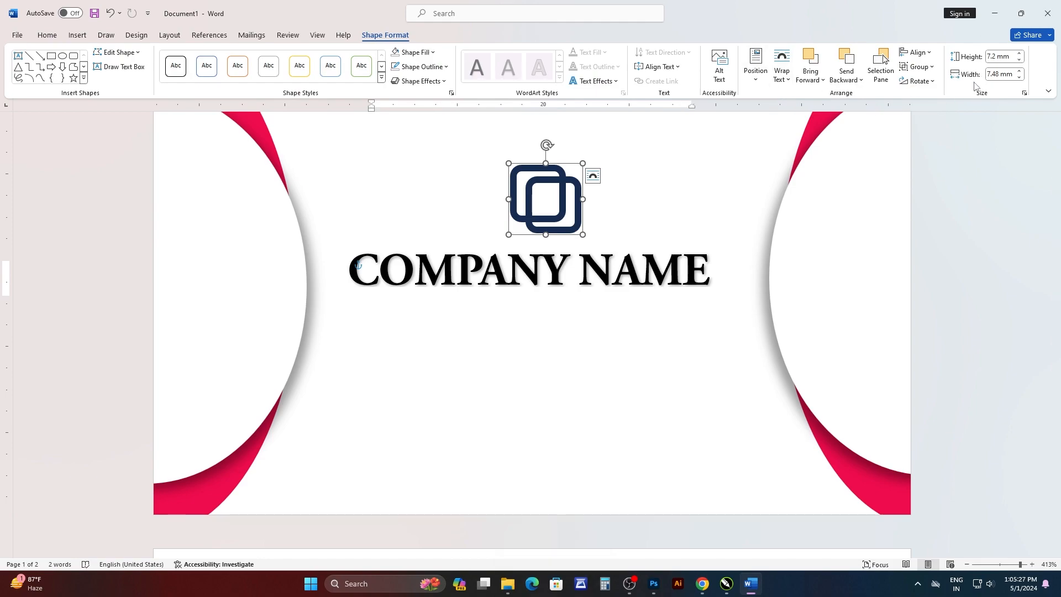
{"action": "left_click", "coordinate": [917, 52]}
{"action": "left_click", "coordinate": [931, 81]}
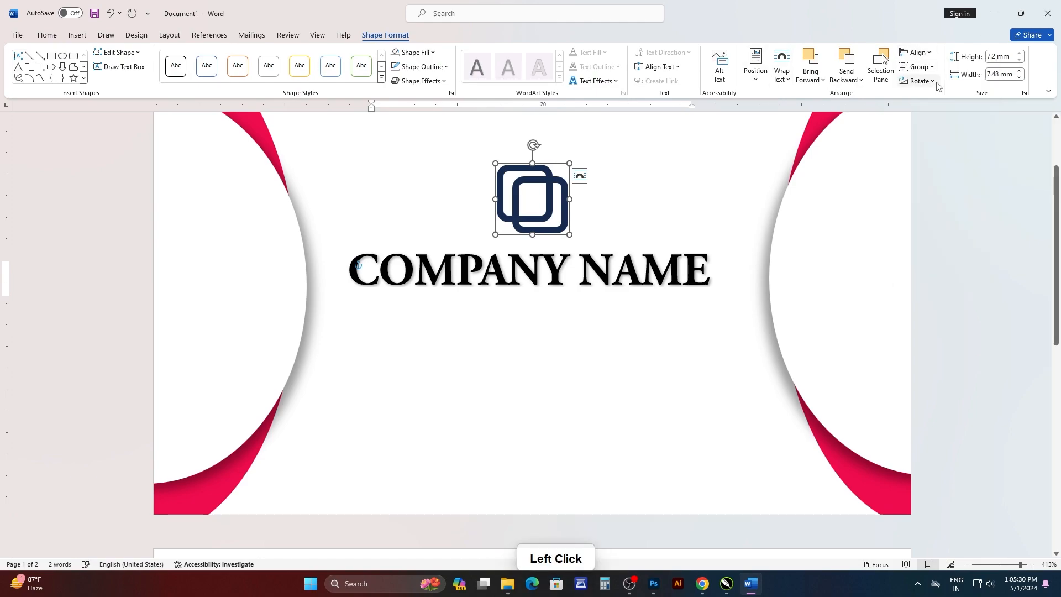
{"action": "left_click", "coordinate": [628, 267]}
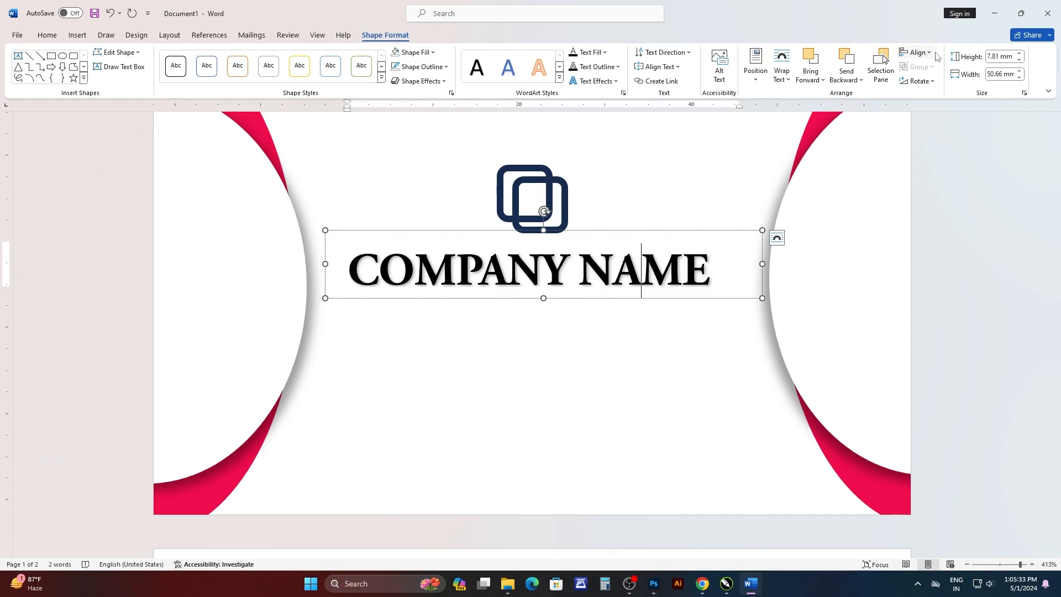
{"action": "left_click", "coordinate": [917, 52]}
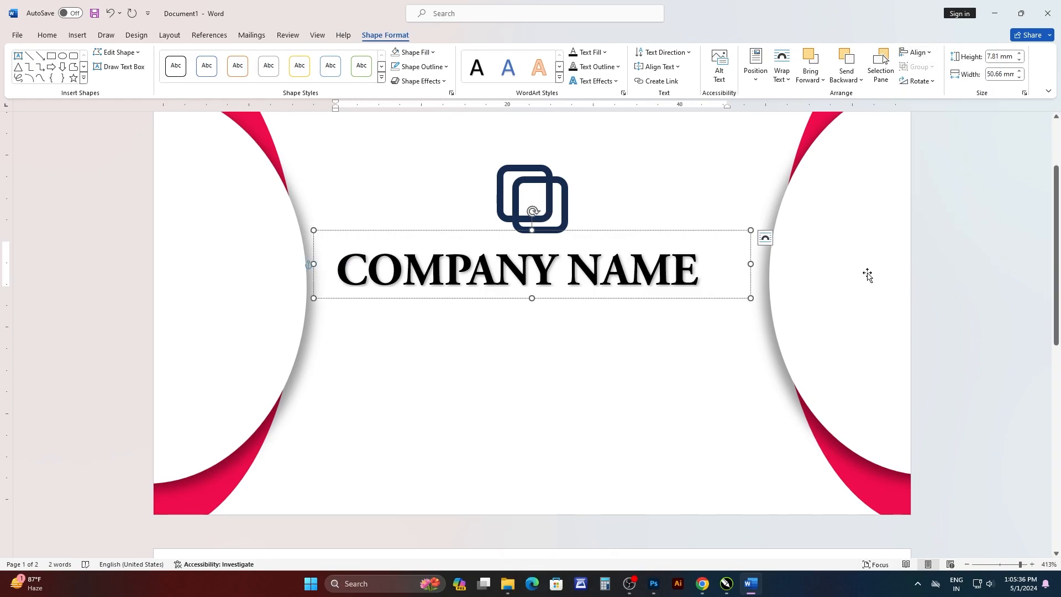
{"action": "left_click", "coordinate": [942, 256]}
{"action": "scroll", "coordinate": [639, 299], "scroll_direction": "up", "scroll_amount": 2}
{"action": "scroll", "coordinate": [580, 307], "scroll_direction": "down", "scroll_amount": 2}
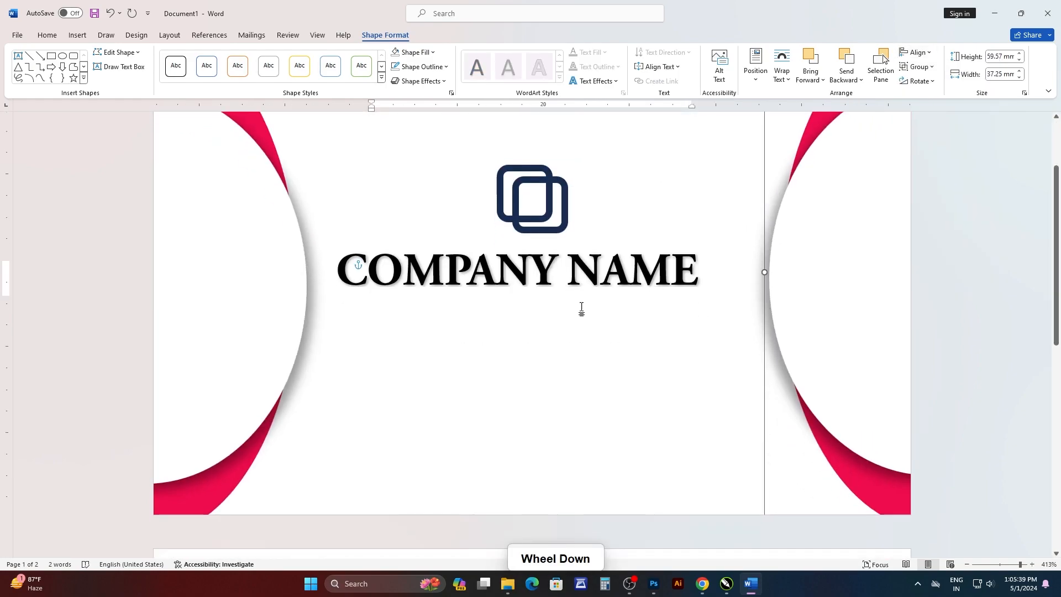
Copy the company name text box below the original and replace its text with Your Slogan Here.
{"action": "left_click", "coordinate": [595, 277]}
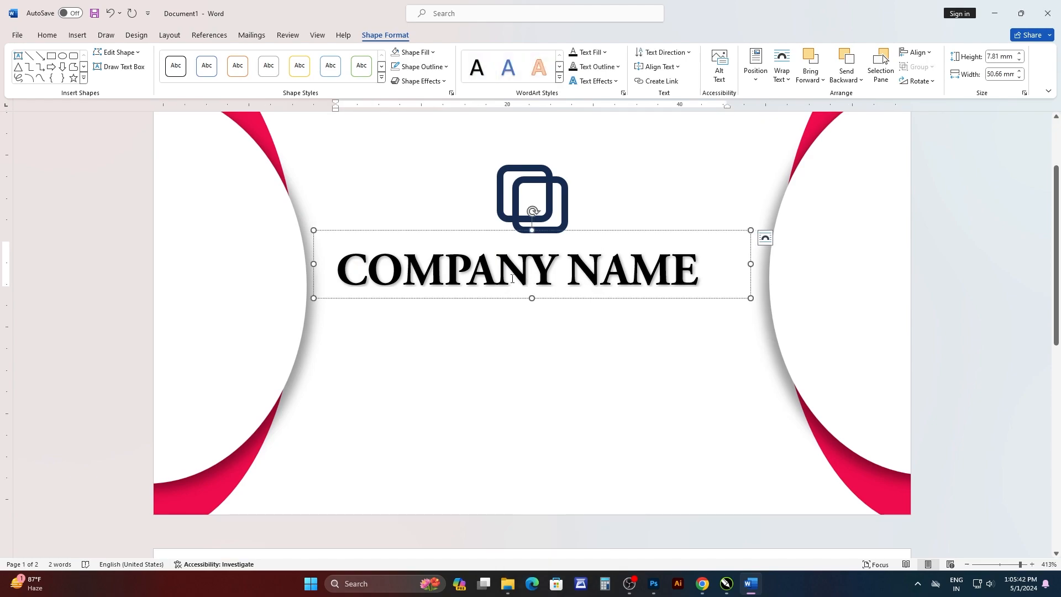
{"action": "left_click_drag", "start_coordinate": [478, 300], "coordinate": [515, 392], "text": "ctrl"}
{"action": "left_click_drag", "start_coordinate": [725, 367], "coordinate": [461, 366]}
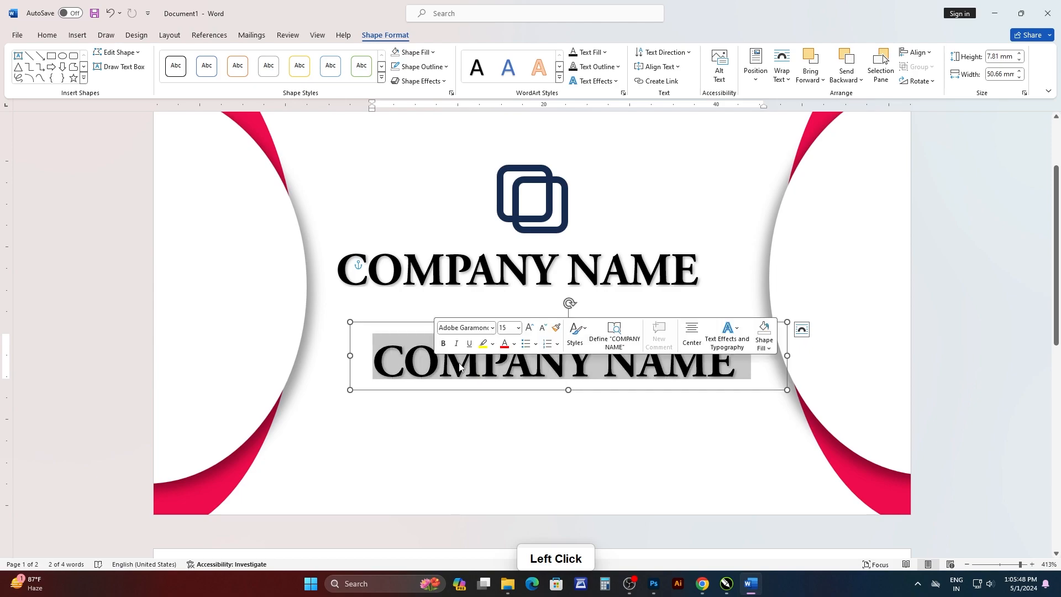
{"action": "type", "text": "Y"}
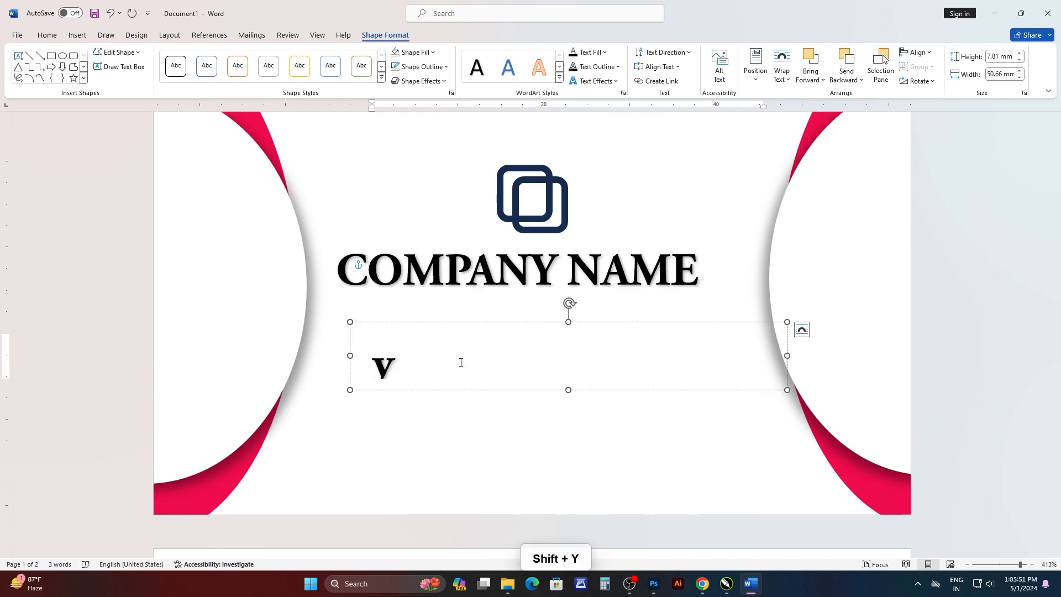
{"action": "type", "text": "Yo"}
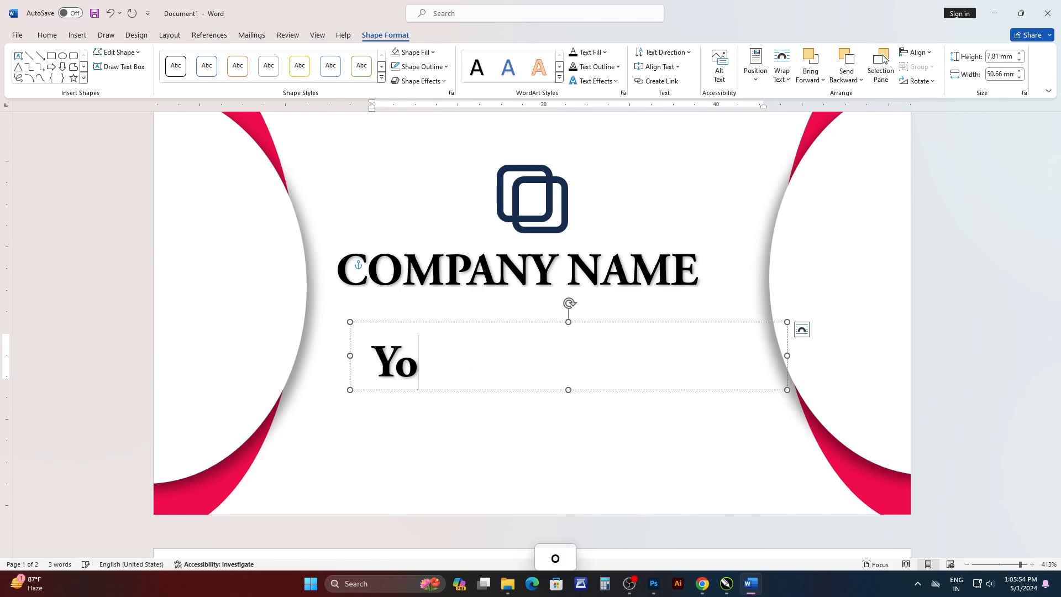
{"action": "type", "text": "ur S"}
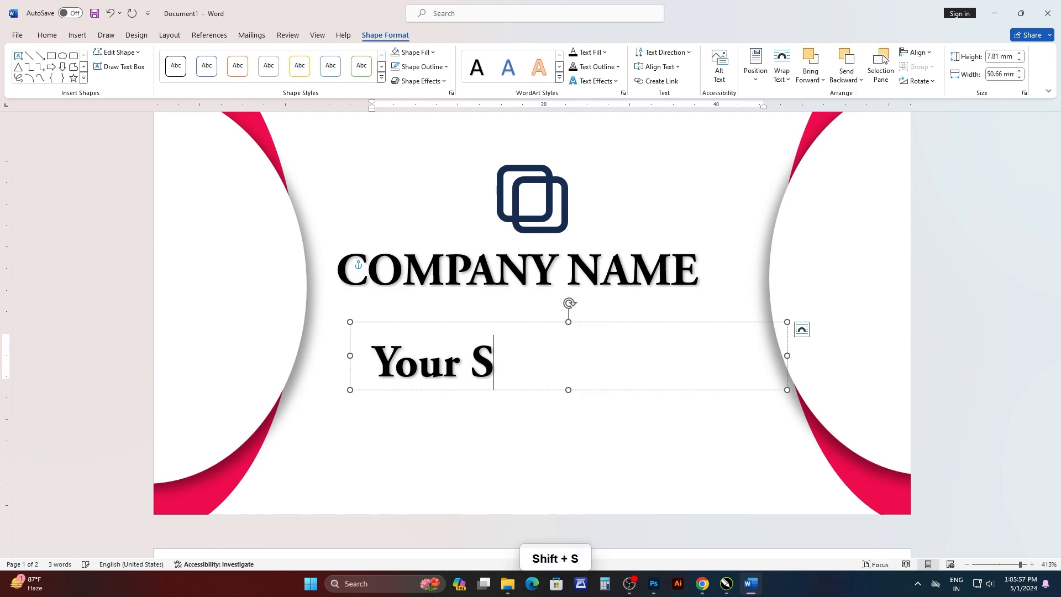
{"action": "type", "text": "logan Here"}
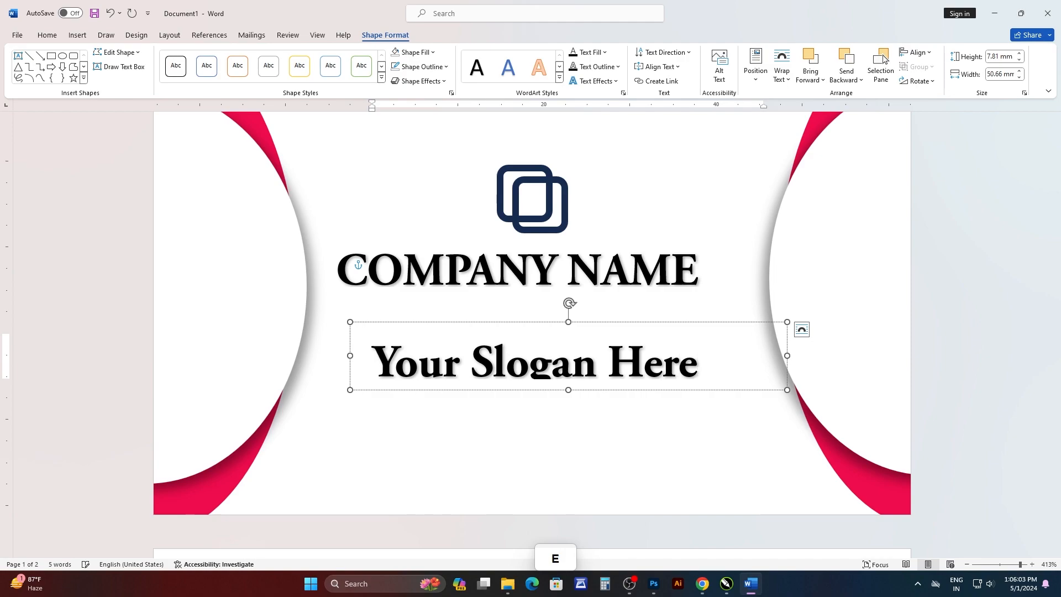
Set the font size of the Your Slogan Here text to 10.
{"action": "left_click_drag", "start_coordinate": [713, 367], "coordinate": [445, 365]}
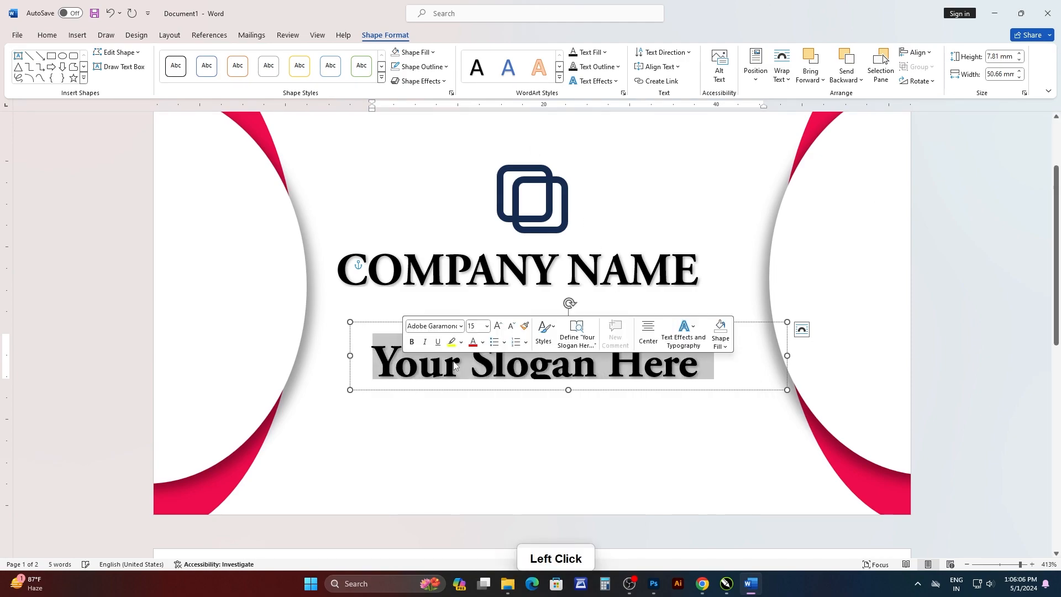
{"action": "left_click", "coordinate": [480, 326]}
{"action": "key", "text": "Return"}
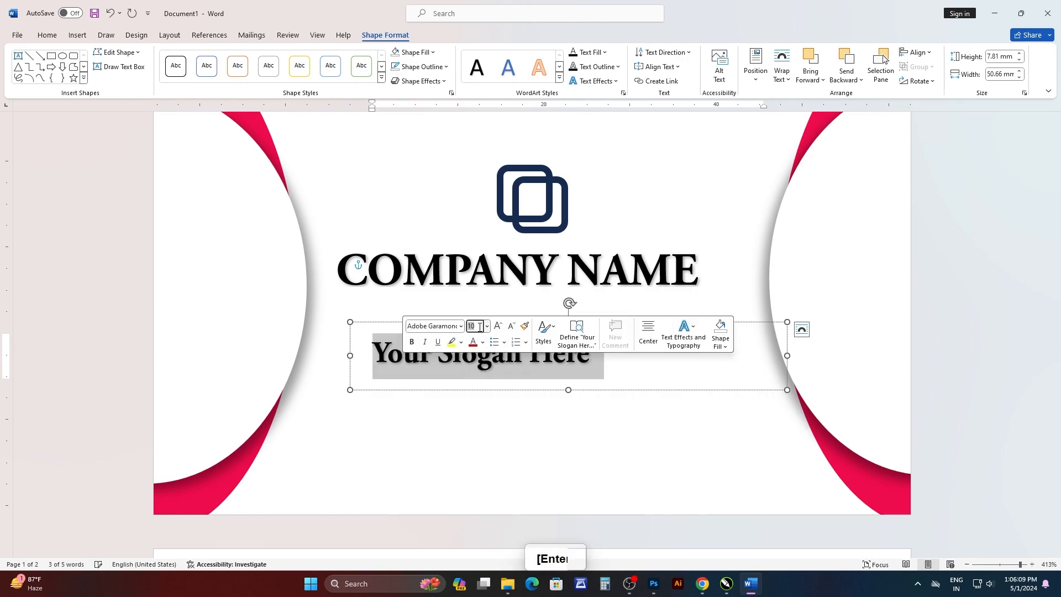
Try the Calibri and A Pompadour Bold Sample fonts on the slogan text.
{"action": "left_click", "coordinate": [461, 327]}
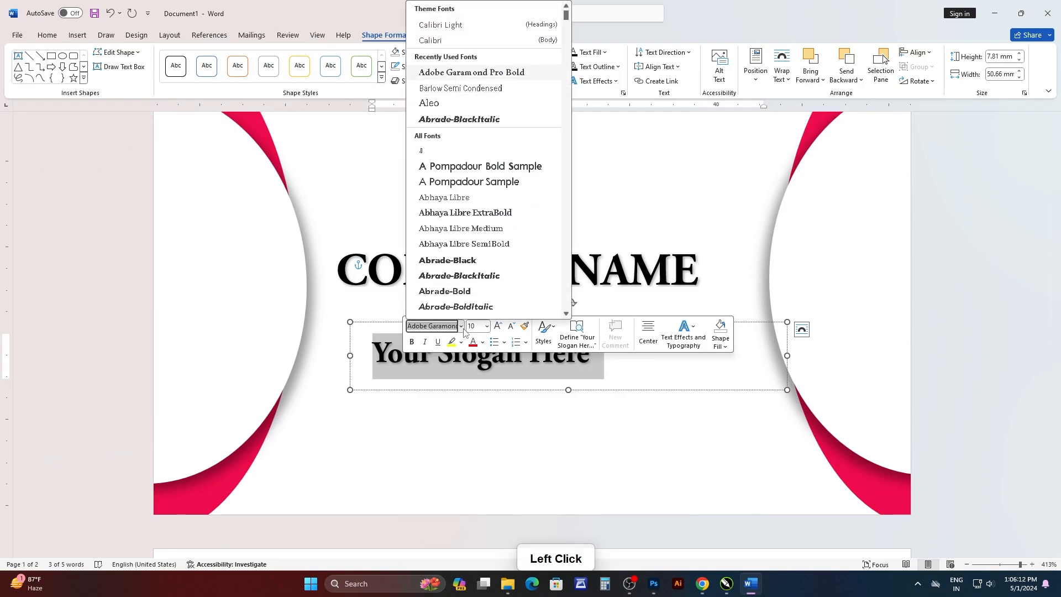
{"action": "type", "text": "Calibri Light"}
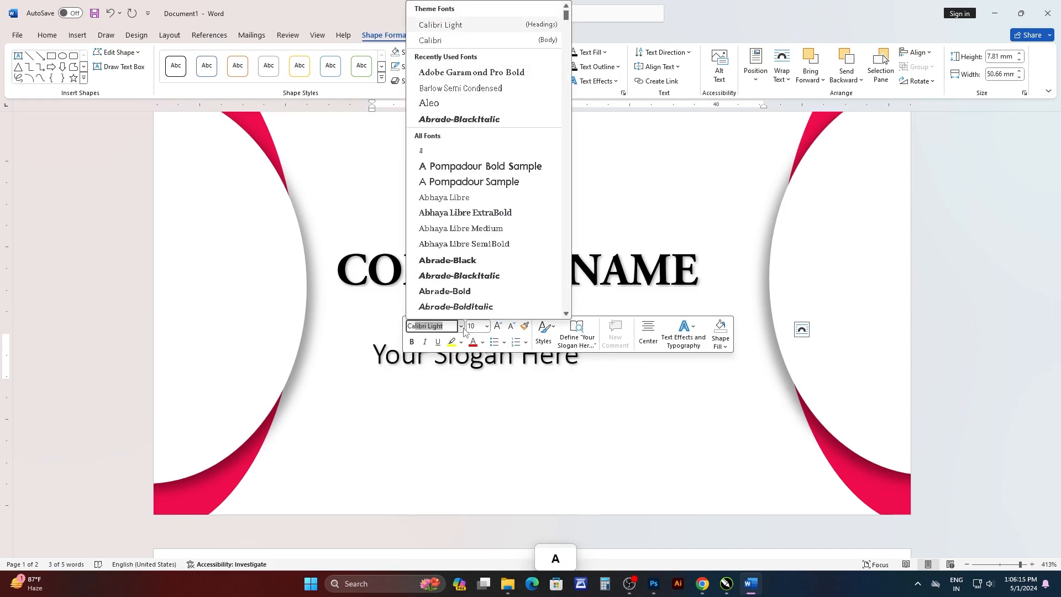
{"action": "left_click", "coordinate": [461, 326]}
{"action": "left_click", "coordinate": [462, 327]}
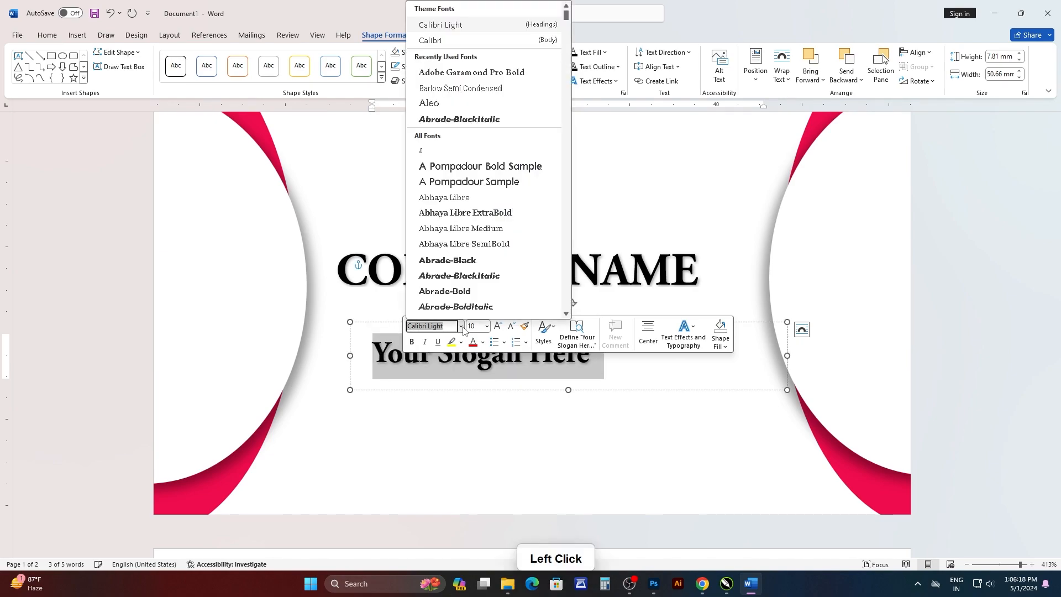
{"action": "left_click", "coordinate": [523, 34]}
{"action": "left_click", "coordinate": [557, 355]}
{"action": "left_click_drag", "start_coordinate": [571, 354], "coordinate": [372, 356]}
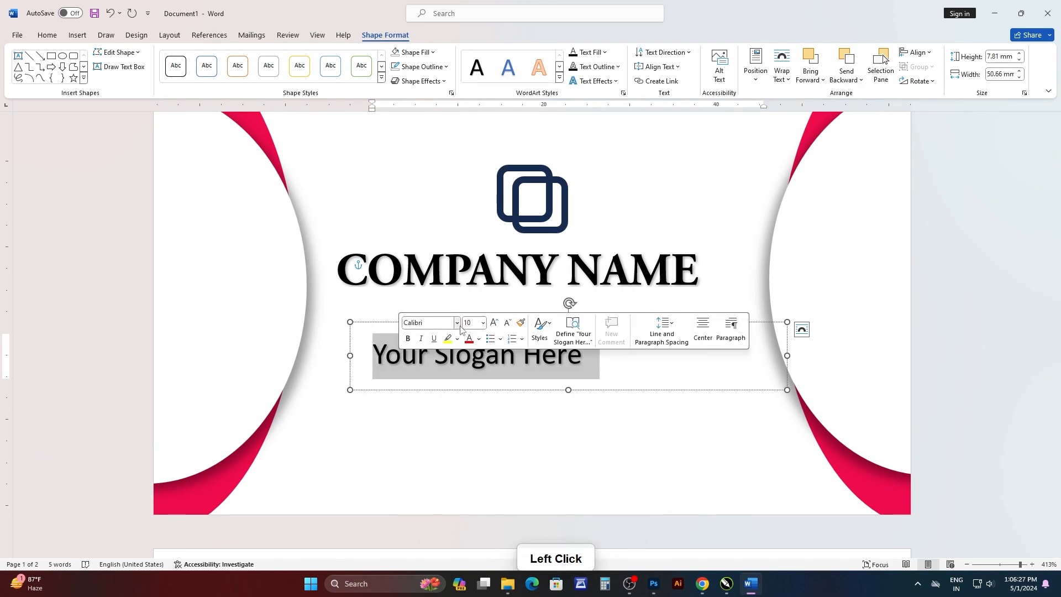
{"action": "left_click", "coordinate": [461, 326]}
{"action": "left_click", "coordinate": [476, 166]}
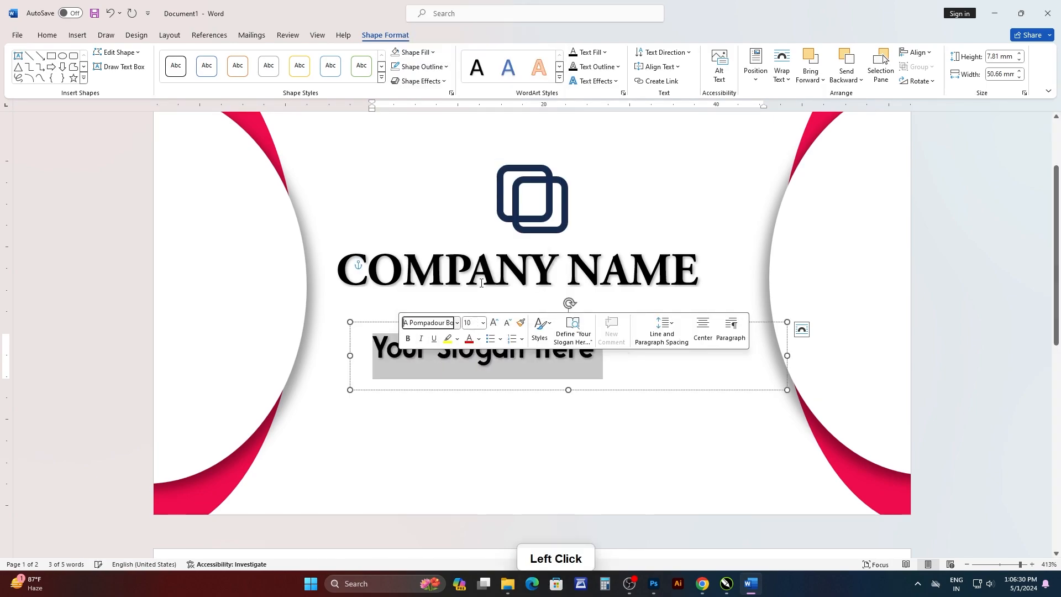
Browse the Abrade font variants for the slogan text and apply Abrade-Medium.
{"action": "left_click", "coordinate": [545, 360]}
{"action": "left_click_drag", "start_coordinate": [614, 348], "coordinate": [358, 344]}
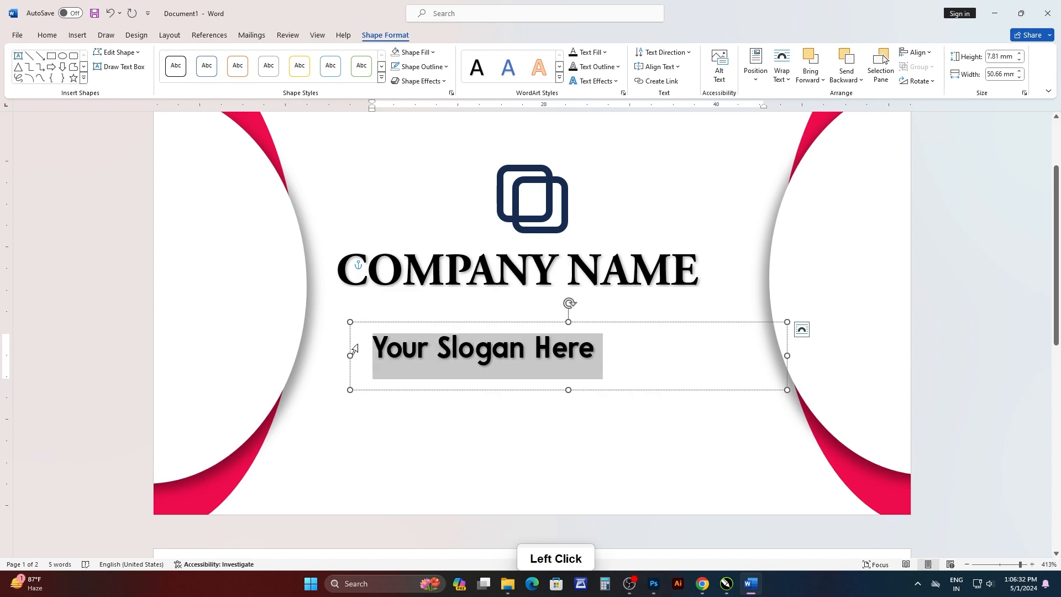
{"action": "left_click", "coordinate": [416, 309]}
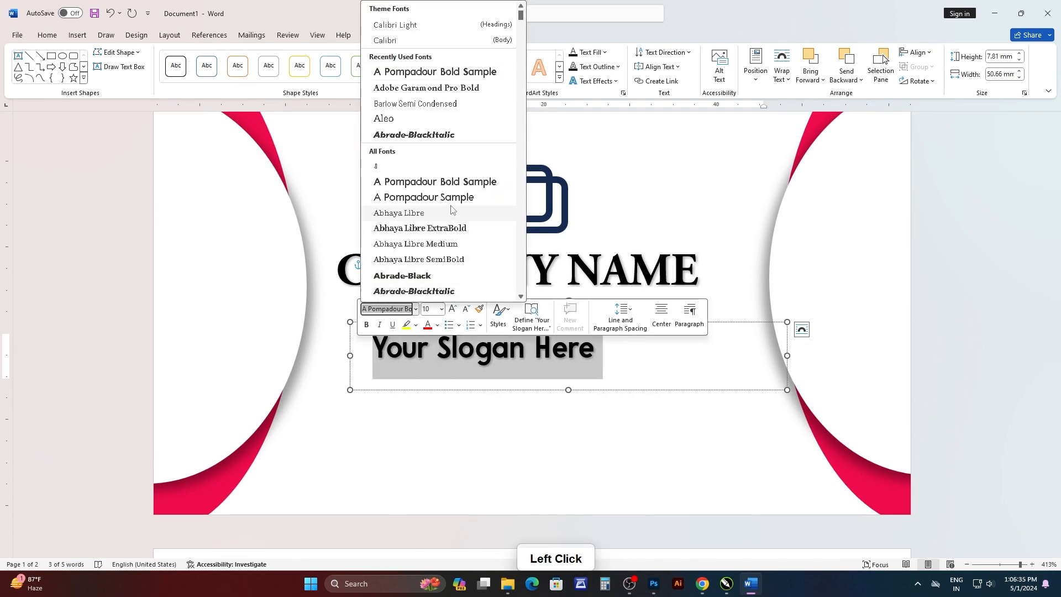
{"action": "scroll", "coordinate": [463, 233], "scroll_direction": "down", "scroll_amount": 1}
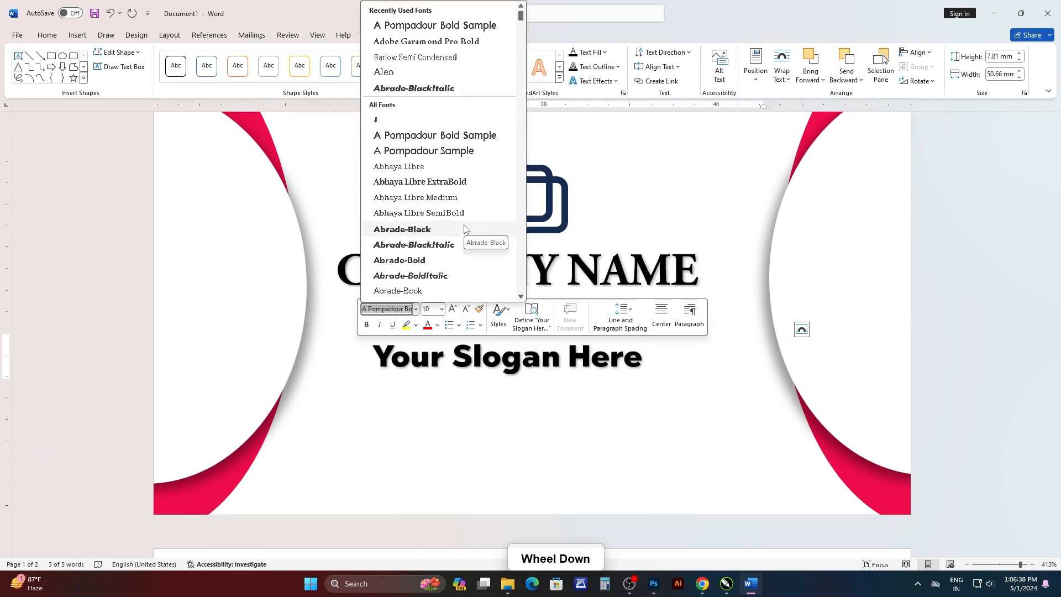
{"action": "scroll", "coordinate": [464, 228], "scroll_direction": "down", "scroll_amount": 1}
{"action": "key", "text": "Down"}
{"action": "key", "text": "Down"}
{"action": "key", "text": "Down"}
{"action": "key", "text": "Down"}
{"action": "key", "text": "Down"}
{"action": "key", "text": "Down"}
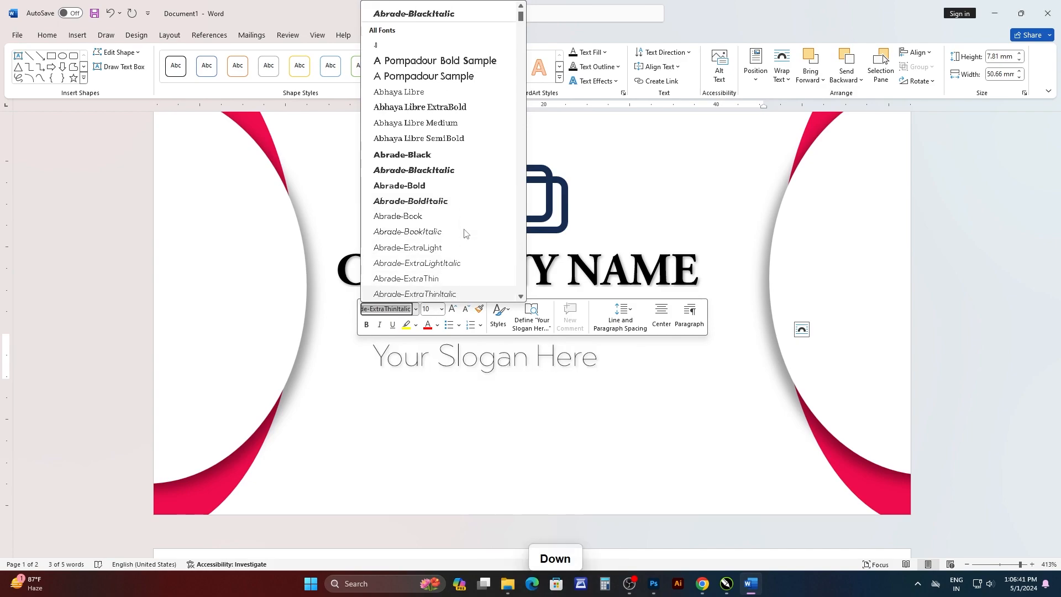
{"action": "key", "text": "Down"}
{"action": "key", "text": "Down"}
{"action": "key", "text": "Down"}
{"action": "key", "text": "Up"}
{"action": "key", "text": "Up"}
{"action": "key", "text": "Up"}
{"action": "key", "text": "Up"}
{"action": "key", "text": "Down"}
{"action": "key", "text": "Down"}
{"action": "key", "text": "Down"}
{"action": "key", "text": "Down"}
{"action": "key", "text": "Down"}
{"action": "key", "text": "Down"}
{"action": "key", "text": "Down"}
{"action": "key", "text": "Down"}
{"action": "key", "text": "Up"}
{"action": "key", "text": "Down"}
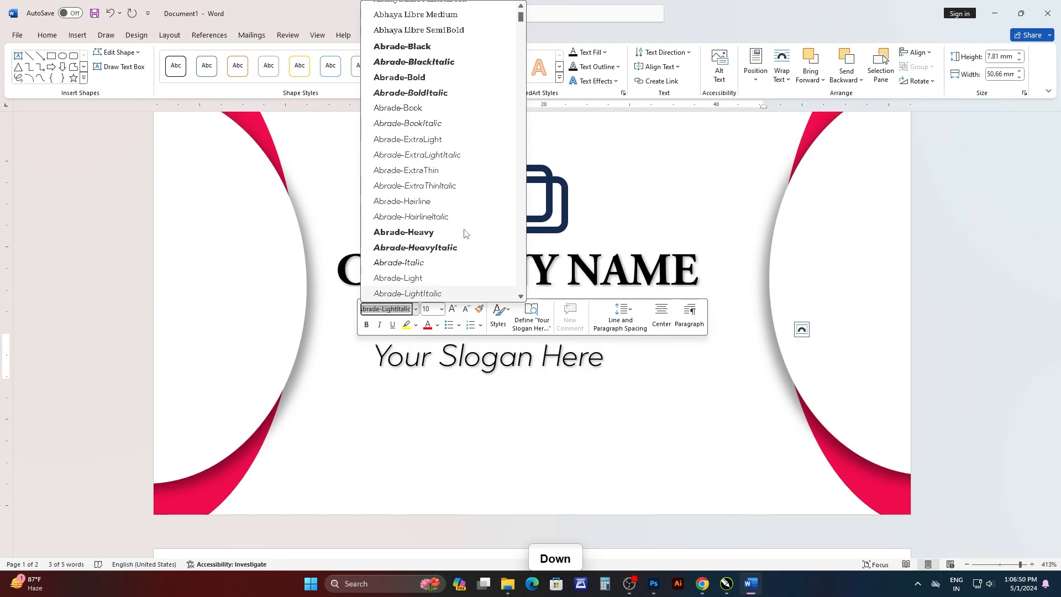
{"action": "key", "text": "Down"}
{"action": "key", "text": "Down"}
{"action": "key", "text": "Up"}
{"action": "key", "text": "Return"}
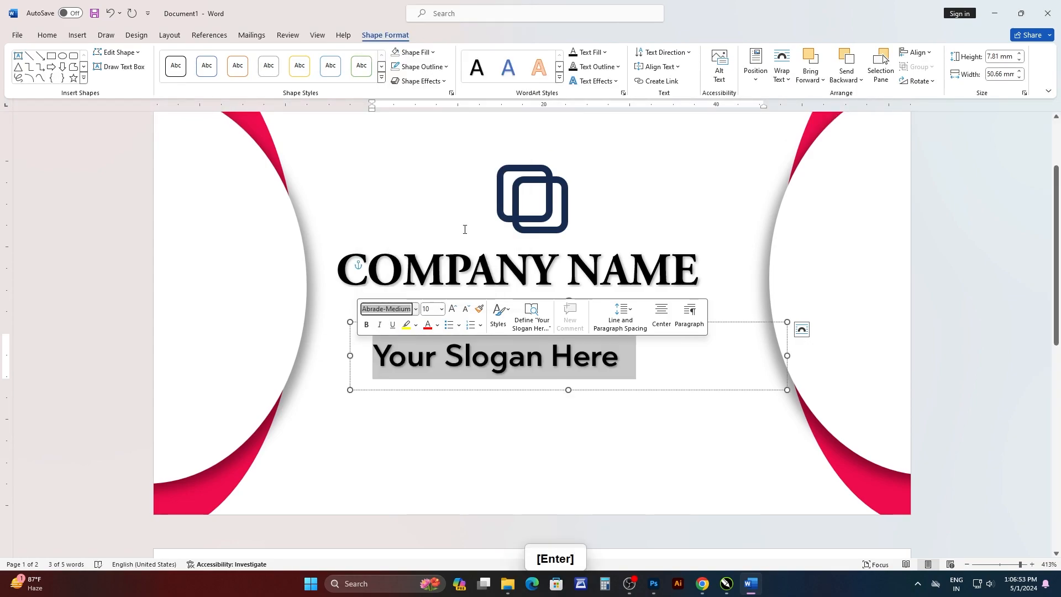
Narrow the slogan text box to about 35 mm and center it horizontally just beneath the company name.
{"action": "left_click", "coordinate": [635, 367]}
{"action": "left_click_drag", "start_coordinate": [787, 357], "coordinate": [653, 357]}
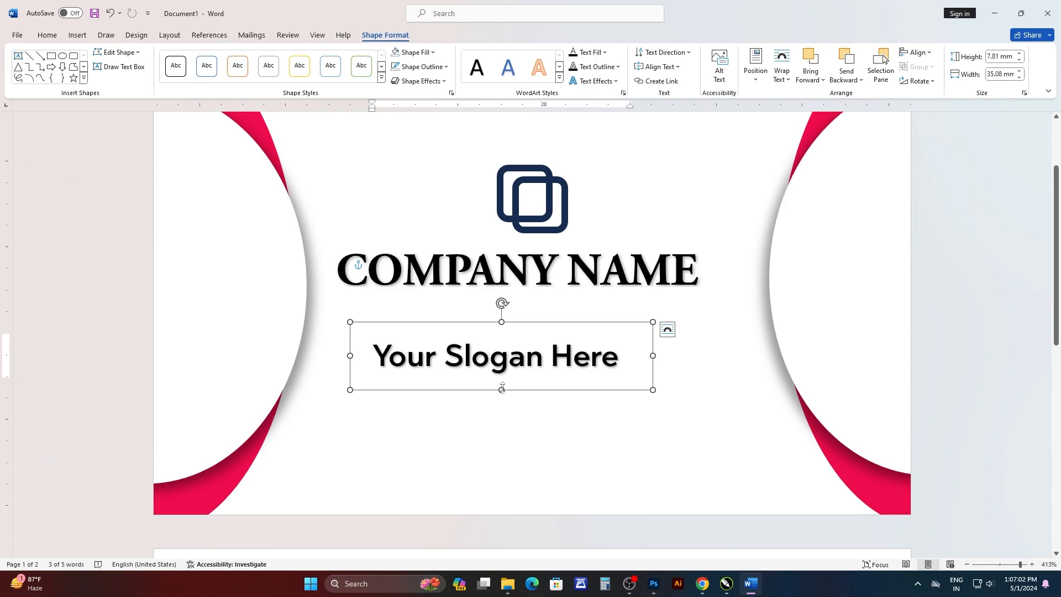
{"action": "left_click_drag", "start_coordinate": [505, 386], "coordinate": [538, 344]}
{"action": "left_click", "coordinate": [916, 52]}
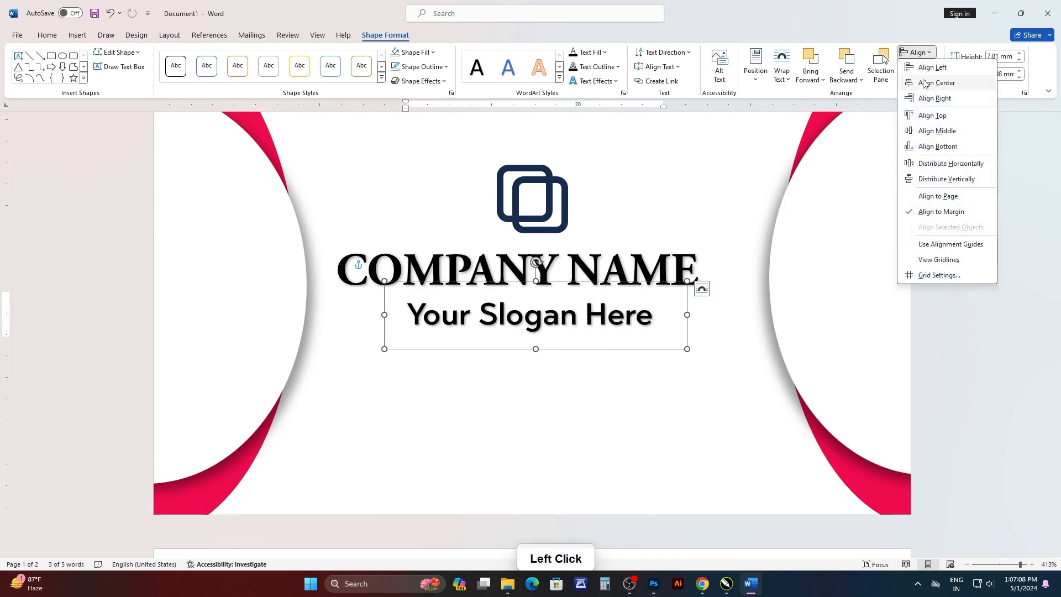
{"action": "left_click", "coordinate": [934, 82]}
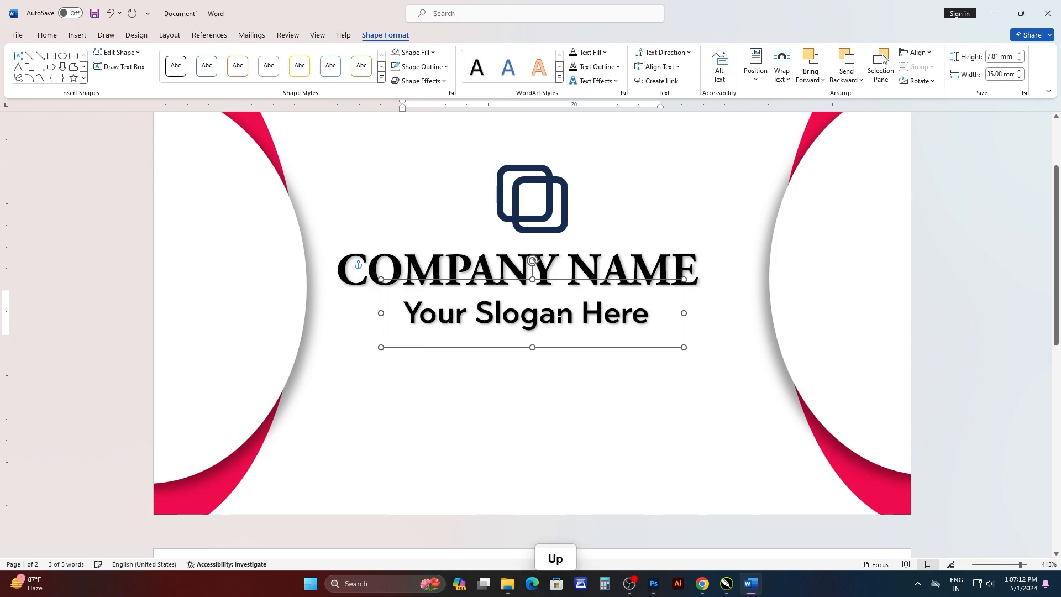
Try the recent crimson red as the font color of the slogan text.
{"action": "left_click_drag", "start_coordinate": [666, 309], "coordinate": [402, 308]}
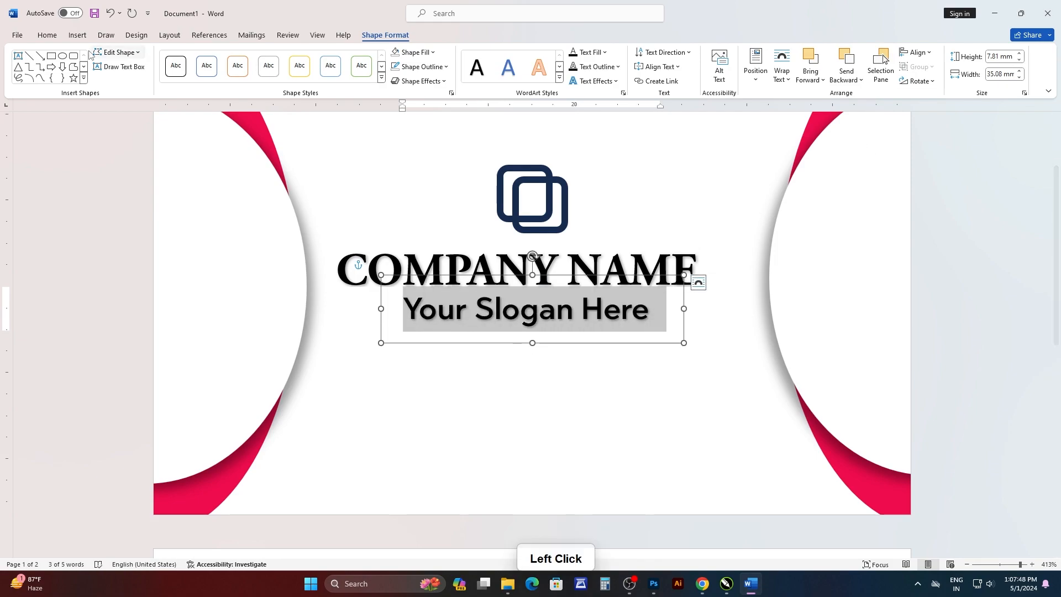
{"action": "left_click", "coordinate": [47, 35]}
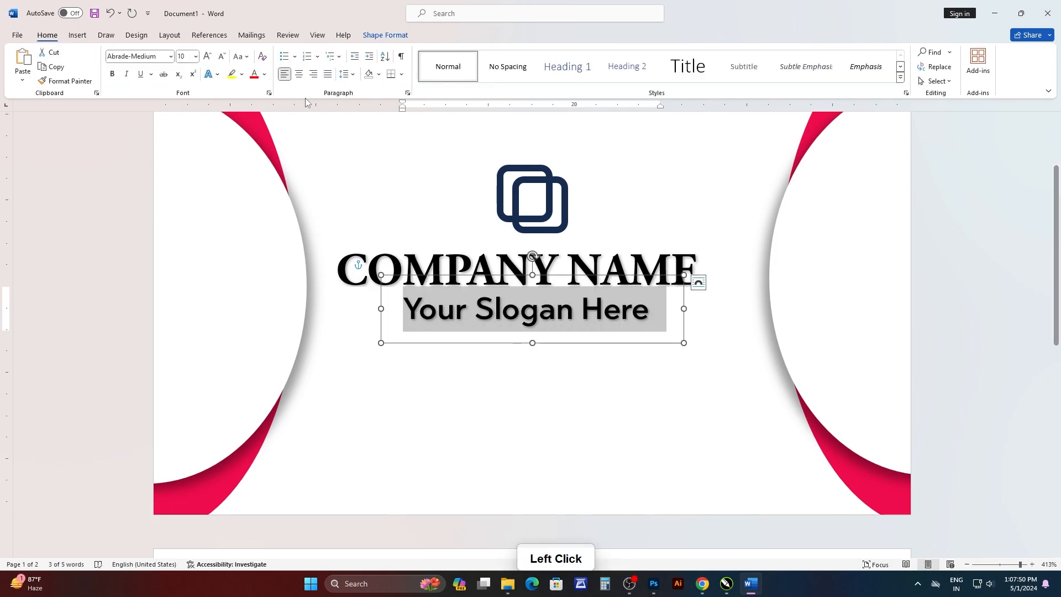
{"action": "left_click", "coordinate": [259, 78]}
{"action": "left_click", "coordinate": [262, 253]}
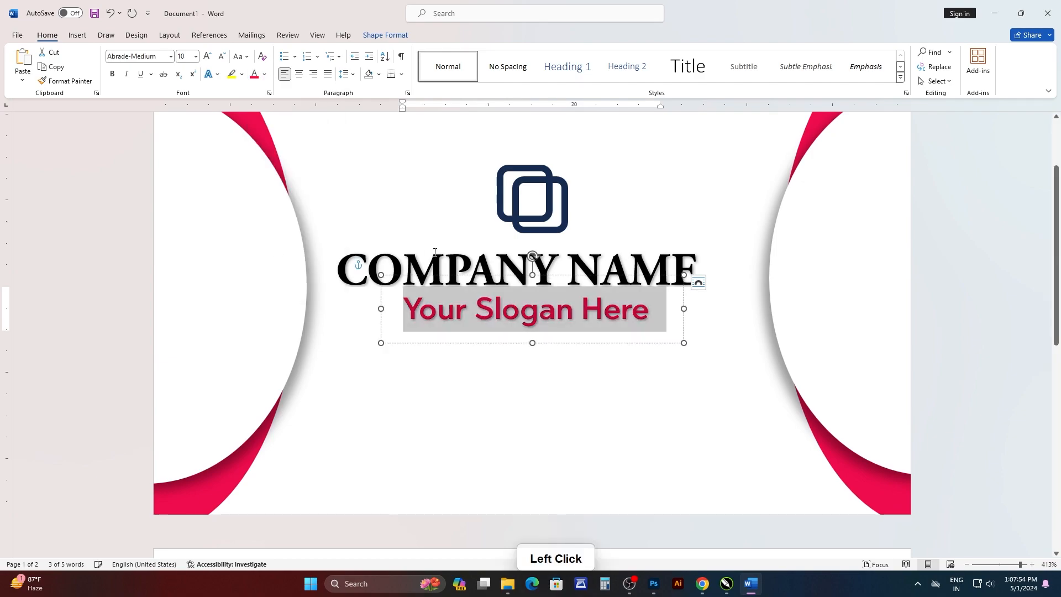
{"action": "left_click", "coordinate": [740, 265]}
{"action": "scroll", "coordinate": [566, 233], "scroll_direction": "up", "scroll_amount": 2}
{"action": "scroll", "coordinate": [566, 233], "scroll_direction": "down", "scroll_amount": 2}
Change the slogan text's font color back to black.
{"action": "left_click_drag", "start_coordinate": [646, 313], "coordinate": [404, 311]}
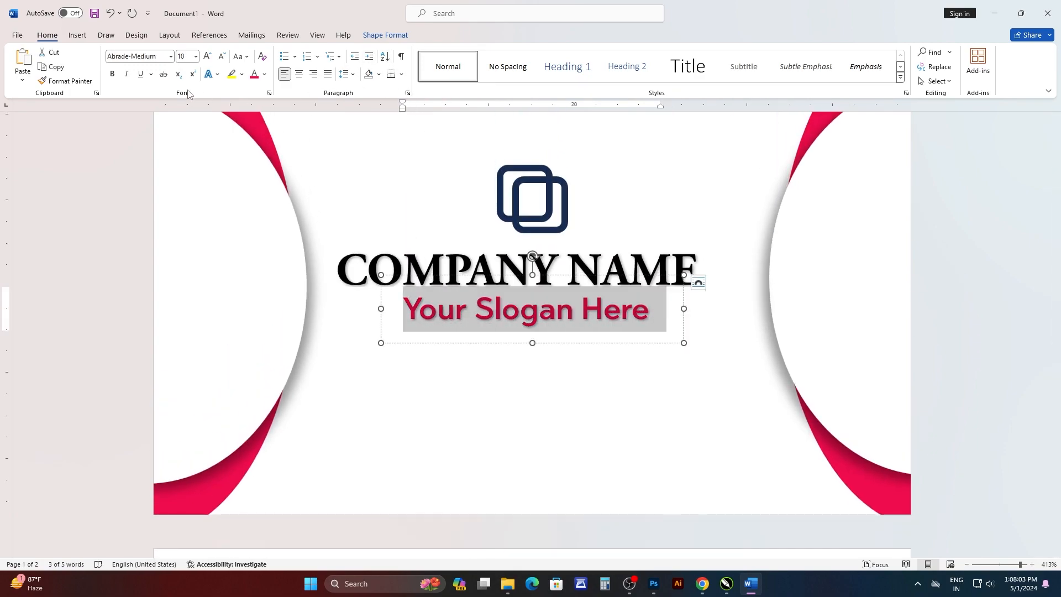
{"action": "left_click", "coordinate": [263, 79]}
{"action": "left_click", "coordinate": [264, 146]}
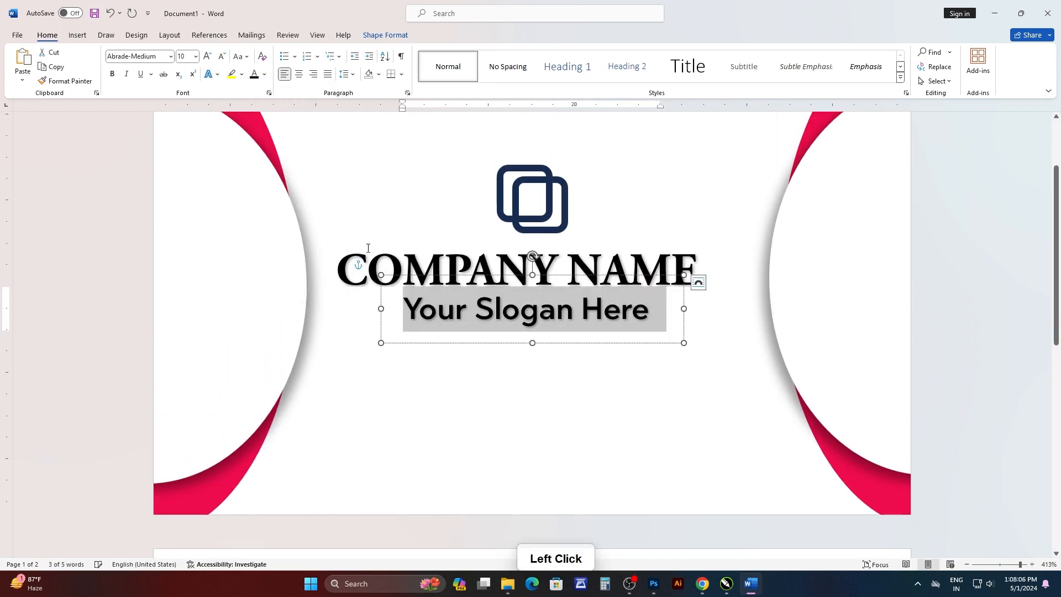
Review the layout of the logo, company name, slogan and curved decorations on the card's front page.
{"action": "left_click", "coordinate": [735, 238]}
{"action": "scroll", "coordinate": [964, 297], "scroll_direction": "up", "scroll_amount": 2}
{"action": "scroll", "coordinate": [961, 296], "scroll_direction": "down", "scroll_amount": 2}
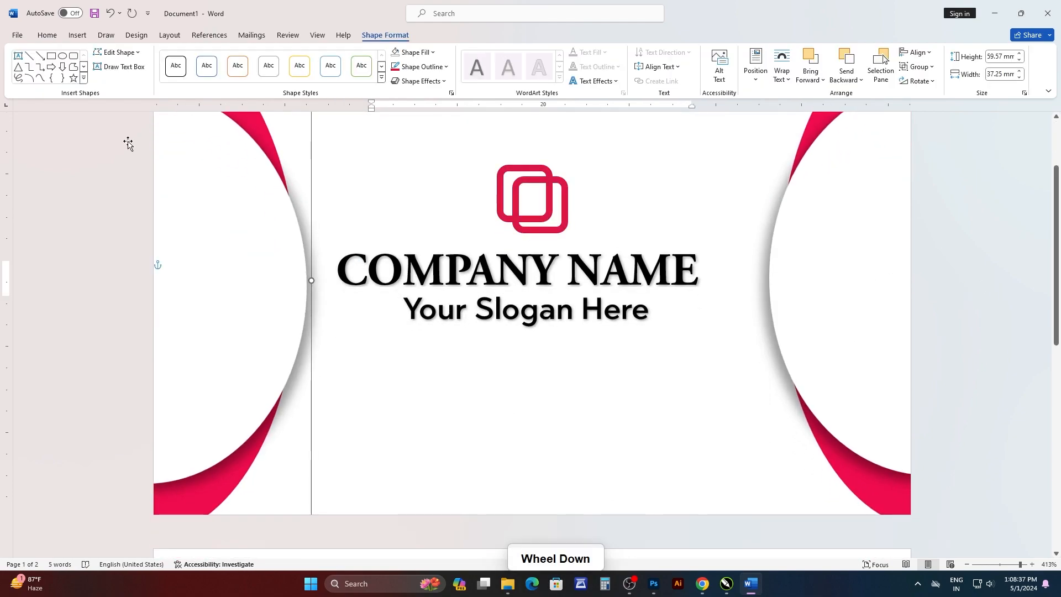
{"action": "scroll", "coordinate": [128, 142], "scroll_direction": "up", "scroll_amount": 2}
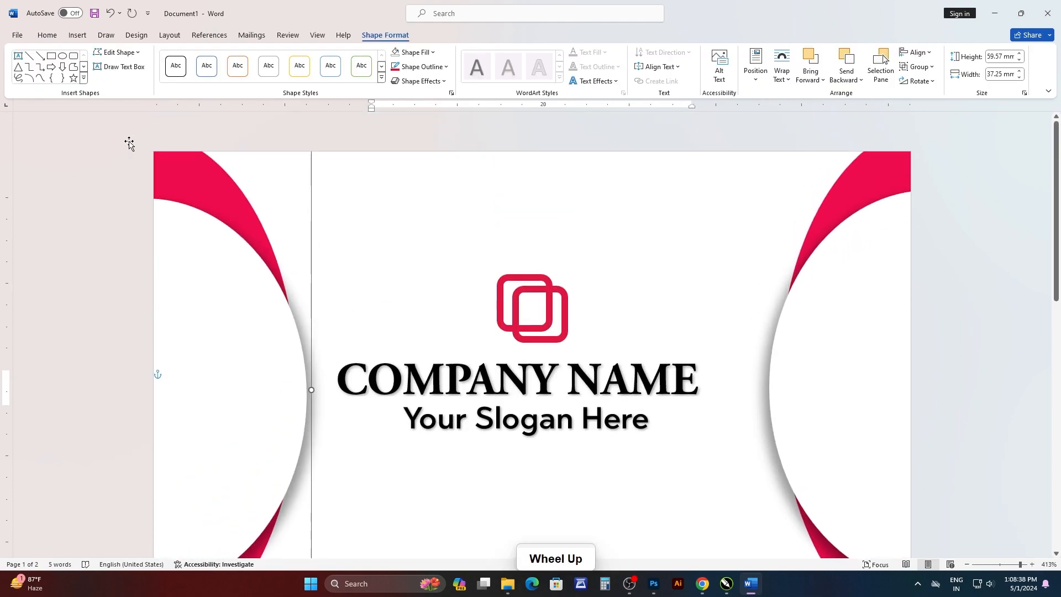
{"action": "scroll", "coordinate": [418, 216], "scroll_direction": "down", "scroll_amount": 1, "text": "ctrl"}
{"action": "scroll", "coordinate": [417, 216], "scroll_direction": "down", "scroll_amount": 7, "text": "ctrl"}
{"action": "left_click", "coordinate": [159, 191]}
{"action": "scroll", "coordinate": [235, 196], "scroll_direction": "down", "scroll_amount": 3, "text": "ctrl"}
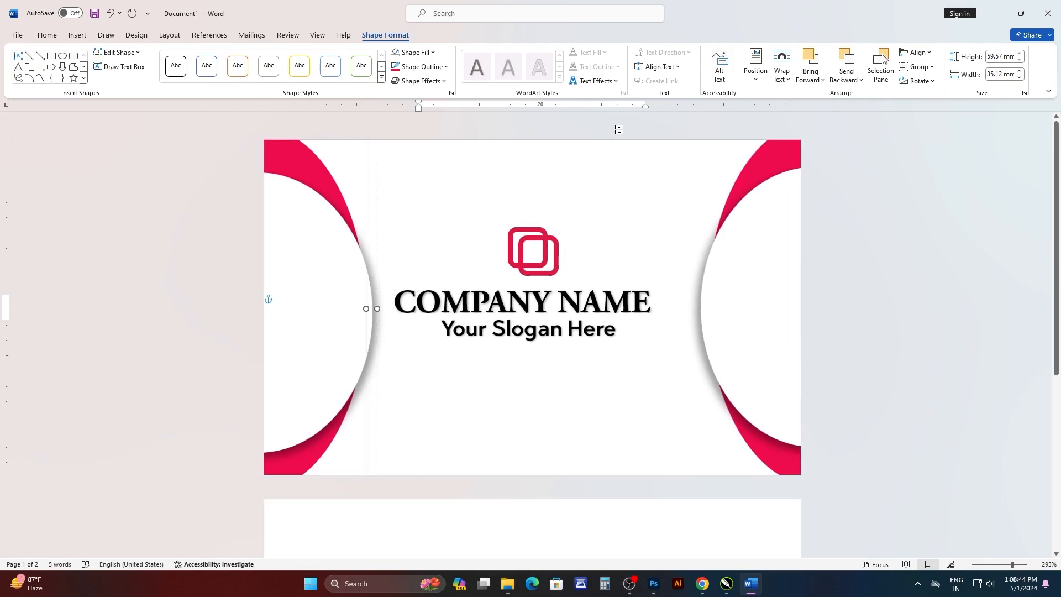
Draw an oval about 41 mm wide and 34 mm high on the second page, running off its upper-left corner.
{"action": "left_click", "coordinate": [670, 146]}
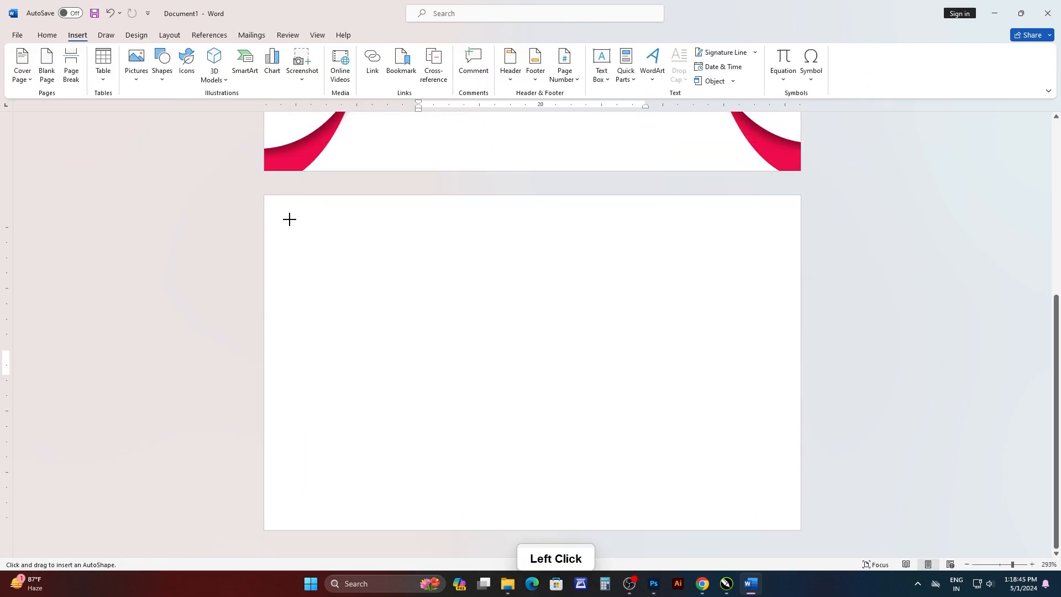
{"action": "mouse_move", "coordinate": [269, 203]}
{"action": "left_mouse_down"}
{"action": "mouse_move", "coordinate": [416, 364]}
{"action": "mouse_move", "coordinate": [471, 355]}
{"action": "left_mouse_up"}
{"action": "mouse_move", "coordinate": [409, 288]}
{"action": "left_mouse_down"}
{"action": "mouse_move", "coordinate": [348, 282]}
{"action": "mouse_move", "coordinate": [335, 262]}
{"action": "left_mouse_up"}
{"action": "left_click_drag", "start_coordinate": [394, 329], "coordinate": [442, 382]}
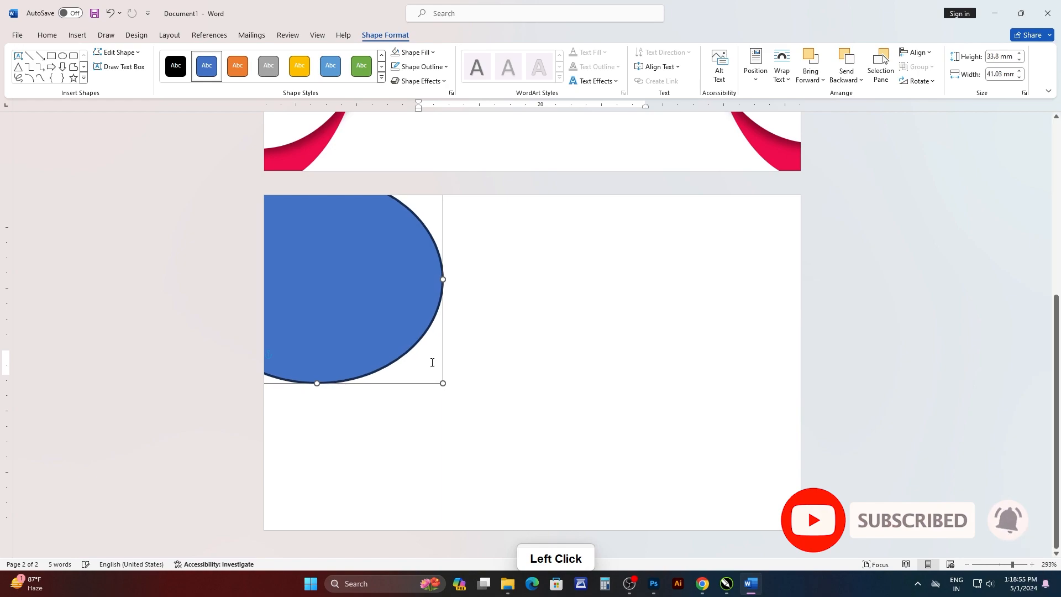
{"action": "left_click_drag", "start_coordinate": [401, 318], "coordinate": [400, 312]}
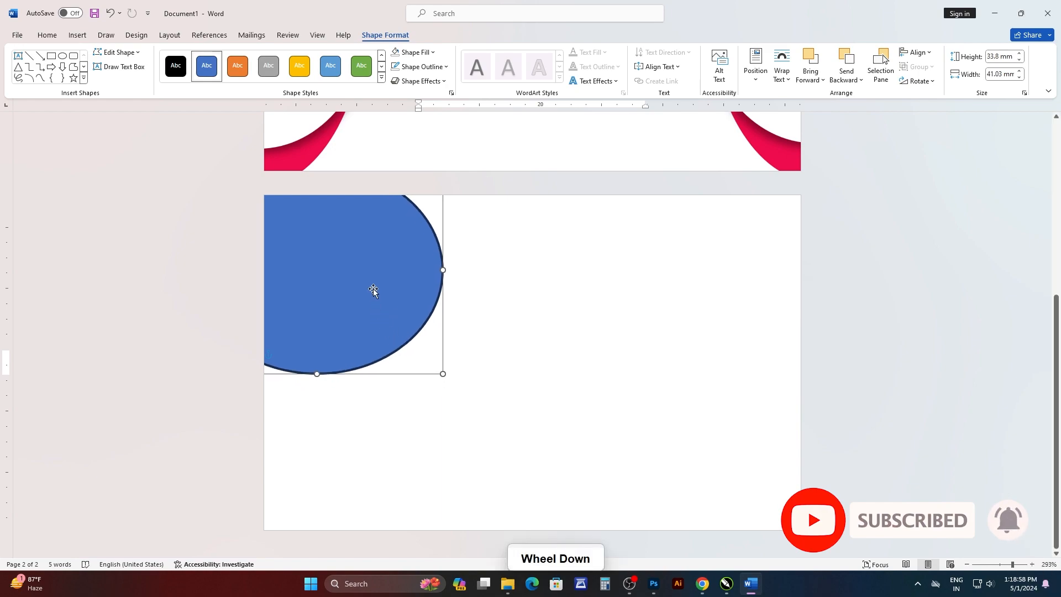
Remove the blue oval's outline and copy the oval straight down to the lower-left corner of the second page.
{"action": "left_click", "coordinate": [418, 66]}
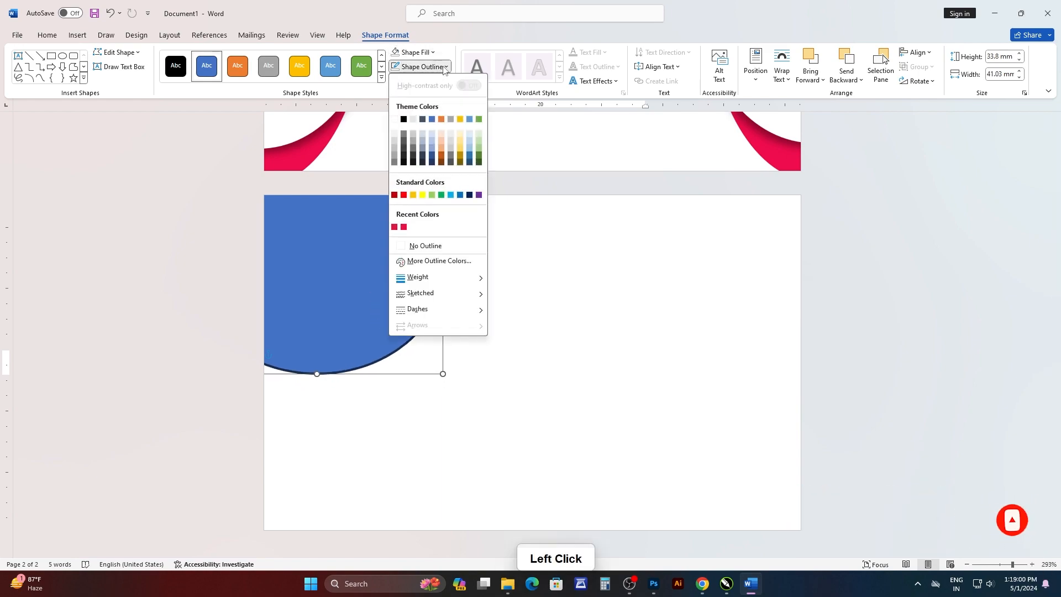
{"action": "left_click", "coordinate": [412, 247]}
{"action": "left_click_drag", "start_coordinate": [355, 277], "coordinate": [366, 446]}
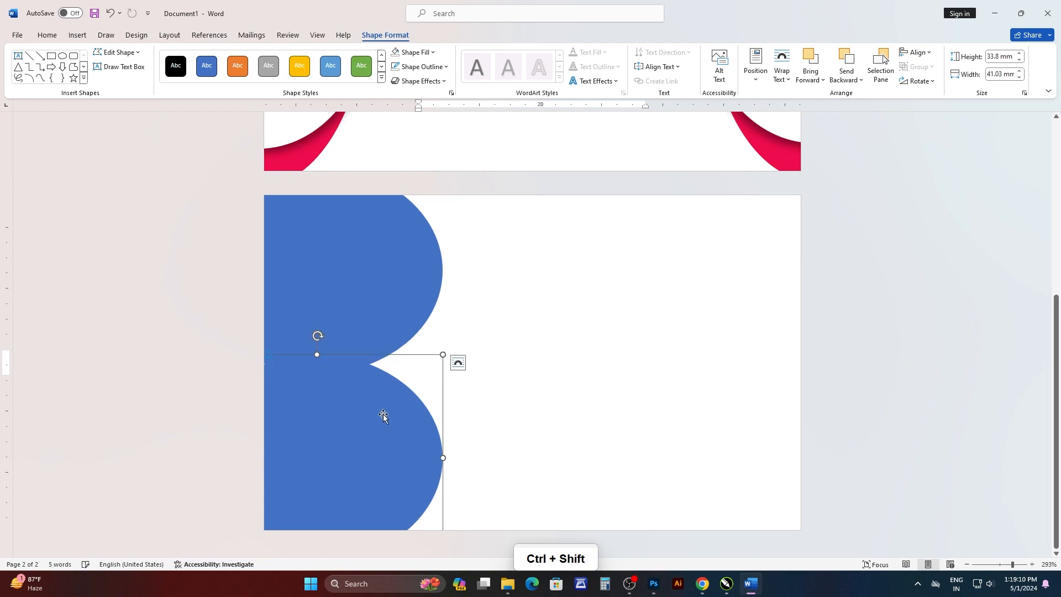
Draw a circle about 29 mm in diameter over the place where the two blue ovals meet.
{"action": "left_click", "coordinate": [77, 35]}
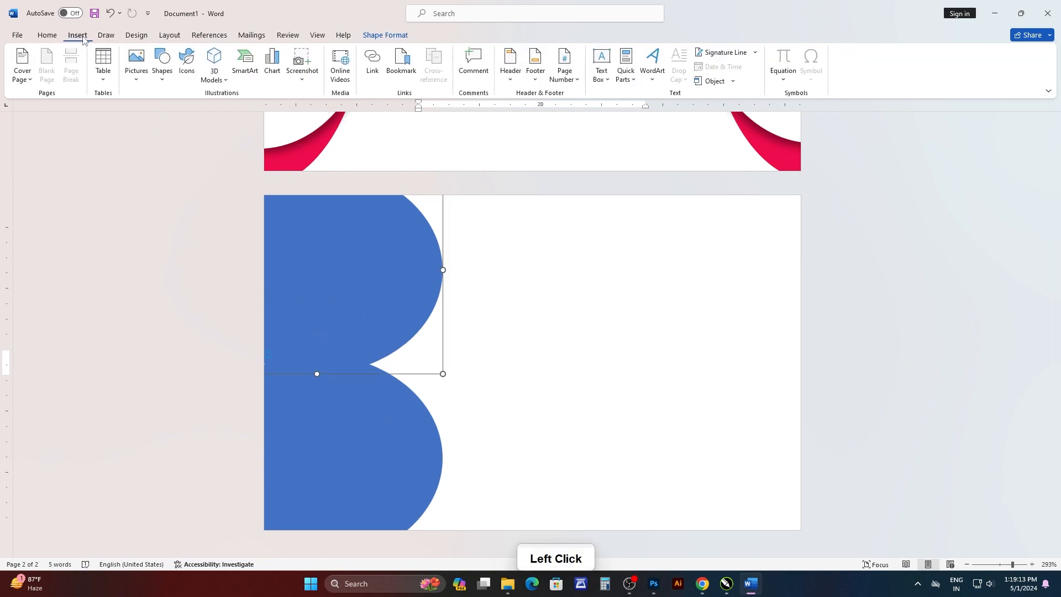
{"action": "left_click", "coordinate": [159, 83]}
{"action": "left_click", "coordinate": [207, 113]}
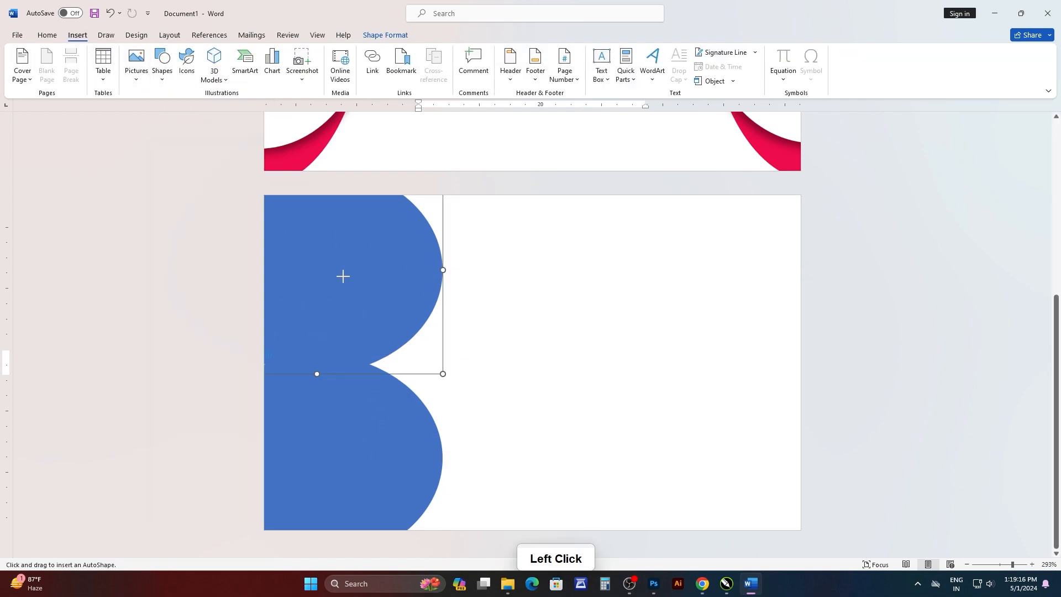
{"action": "left_click_drag", "start_coordinate": [316, 284], "coordinate": [494, 462]}
{"action": "left_click_drag", "start_coordinate": [437, 379], "coordinate": [412, 369]}
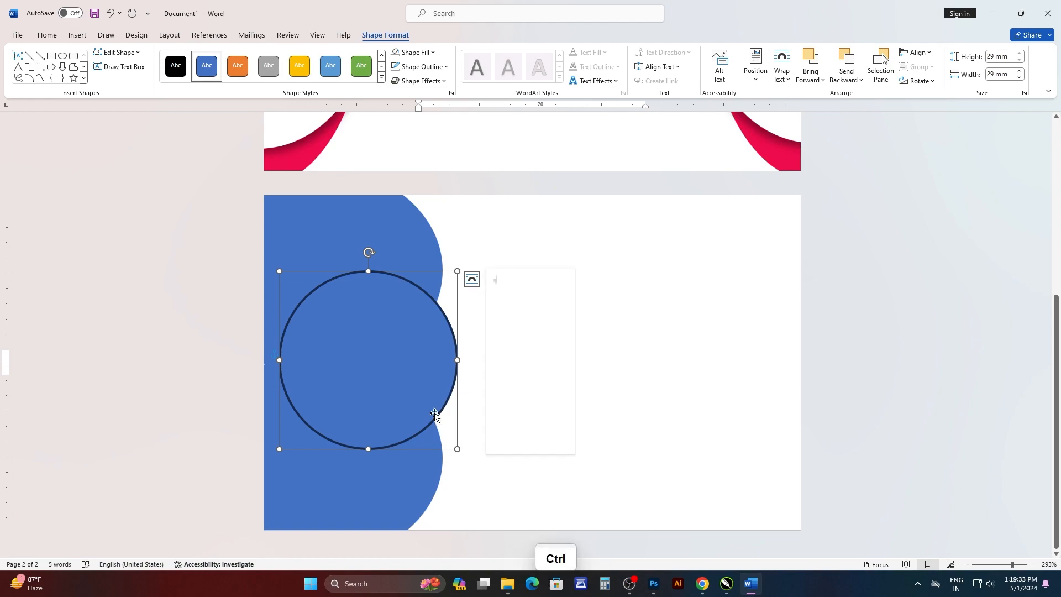
Duplicate the outlined circle and shrink the copy proportionally so it sits inside the original.
{"action": "key", "text": "ctrl+v"}
{"action": "left_click", "coordinate": [555, 290]}
{"action": "key", "text": "ctrl+v"}
{"action": "left_click_drag", "start_coordinate": [429, 381], "coordinate": [409, 372]}
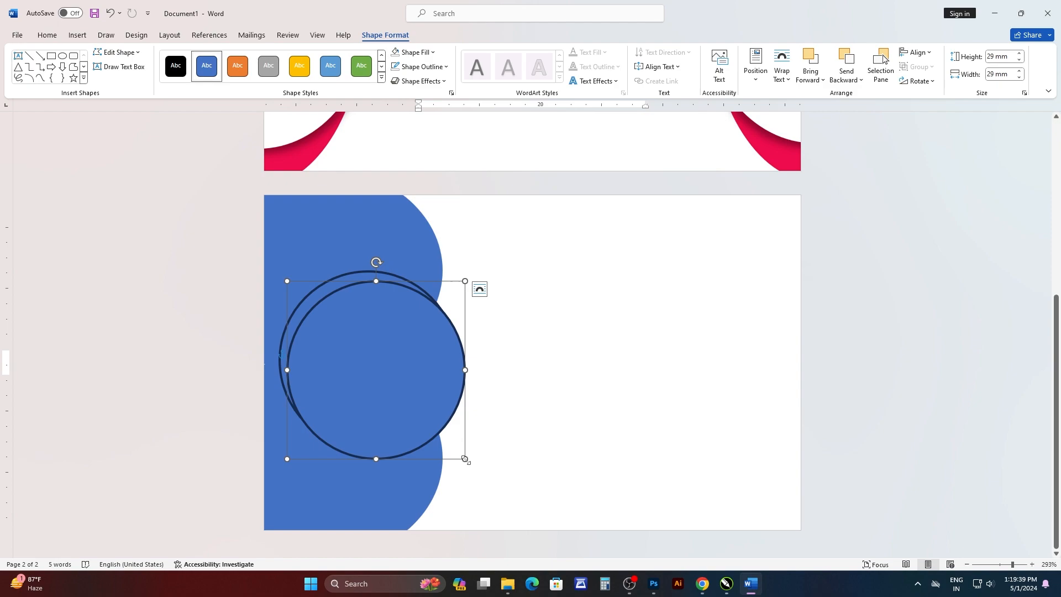
{"action": "left_click_drag", "start_coordinate": [465, 459], "coordinate": [419, 418]}
{"action": "mouse_move", "coordinate": [370, 374]}
{"action": "left_mouse_down"}
{"action": "mouse_move", "coordinate": [384, 368]}
{"action": "mouse_move", "coordinate": [374, 366]}
{"action": "left_mouse_up"}
Align the centers of the large and small circles with each other, both horizontally and vertically.
{"action": "left_click", "coordinate": [403, 278], "text": "shift"}
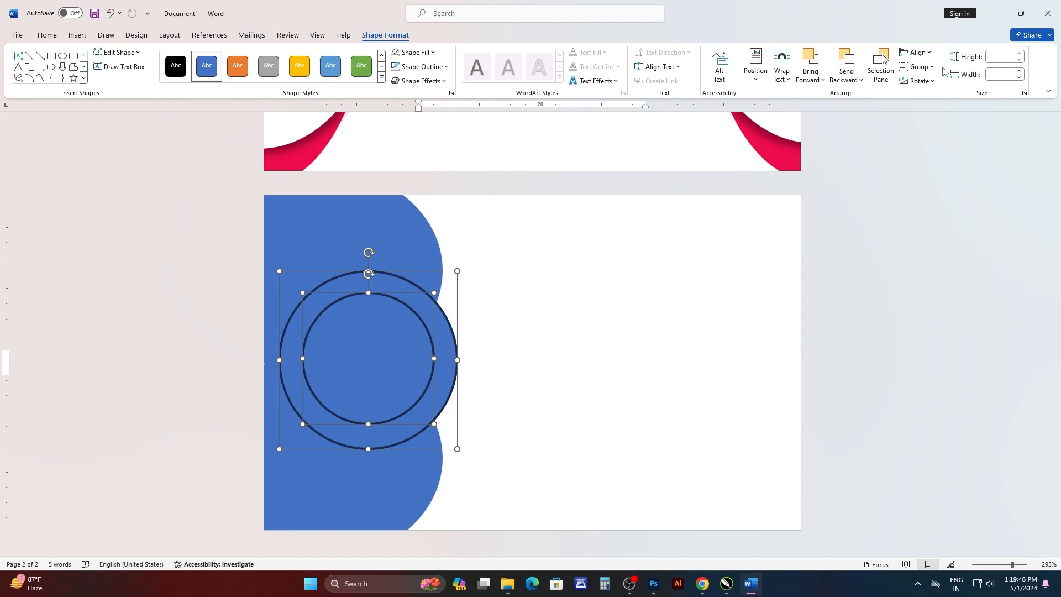
{"action": "left_click", "coordinate": [917, 52]}
{"action": "left_click", "coordinate": [939, 82]}
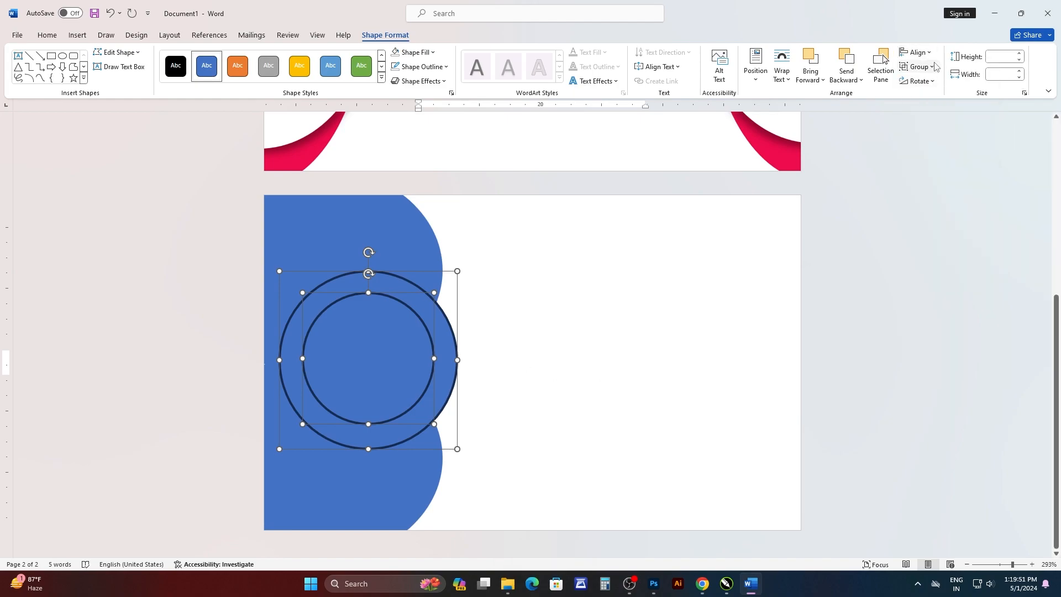
{"action": "left_click", "coordinate": [919, 52]}
{"action": "left_click", "coordinate": [937, 85]}
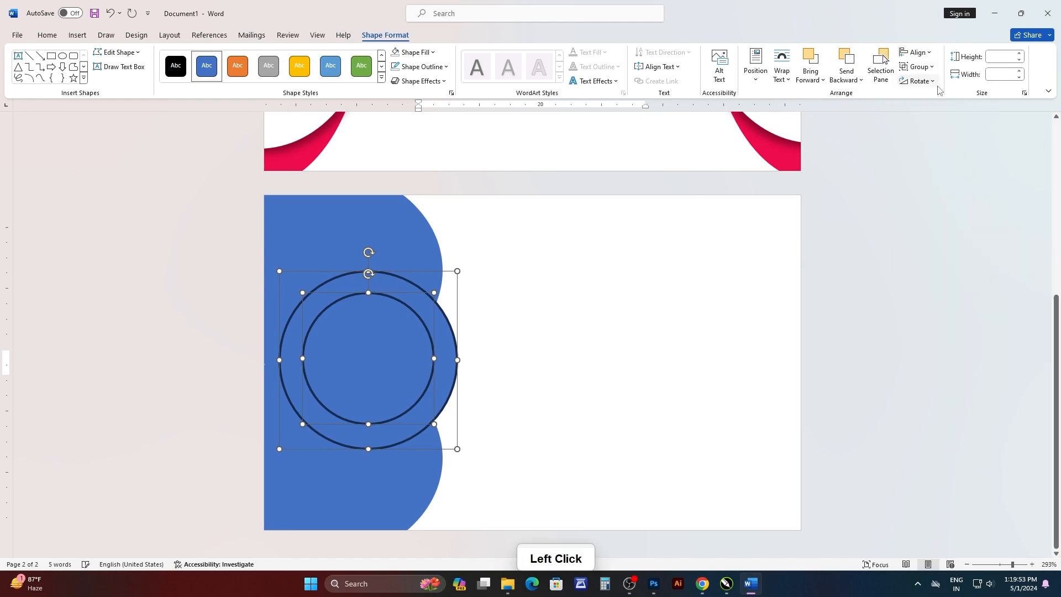
{"action": "left_click", "coordinate": [927, 53]}
{"action": "left_click", "coordinate": [946, 132]}
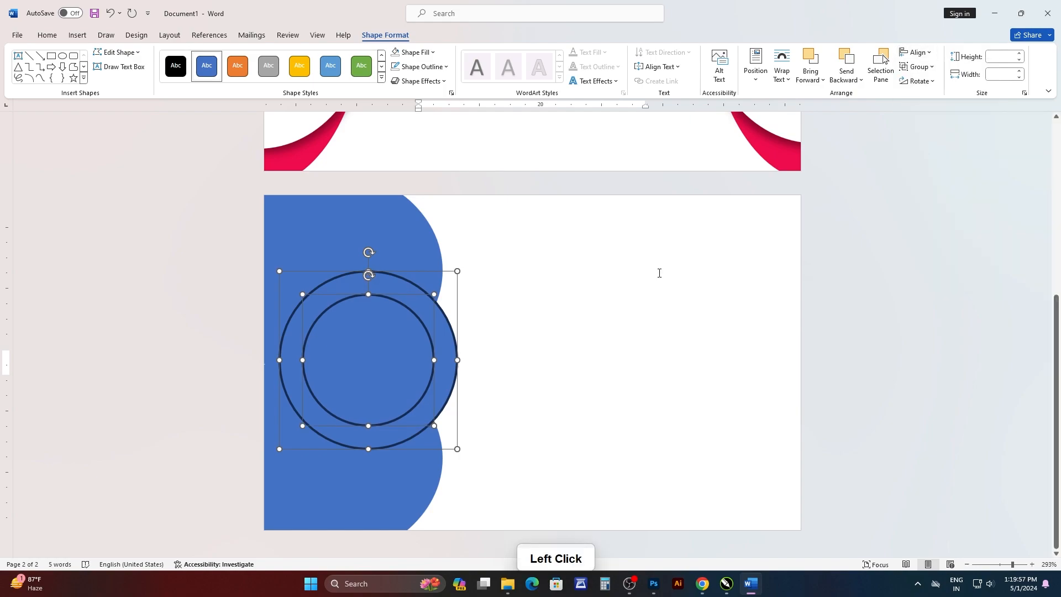
Fill the large circle on the second page with white and remove its outline.
{"action": "left_click", "coordinate": [817, 293]}
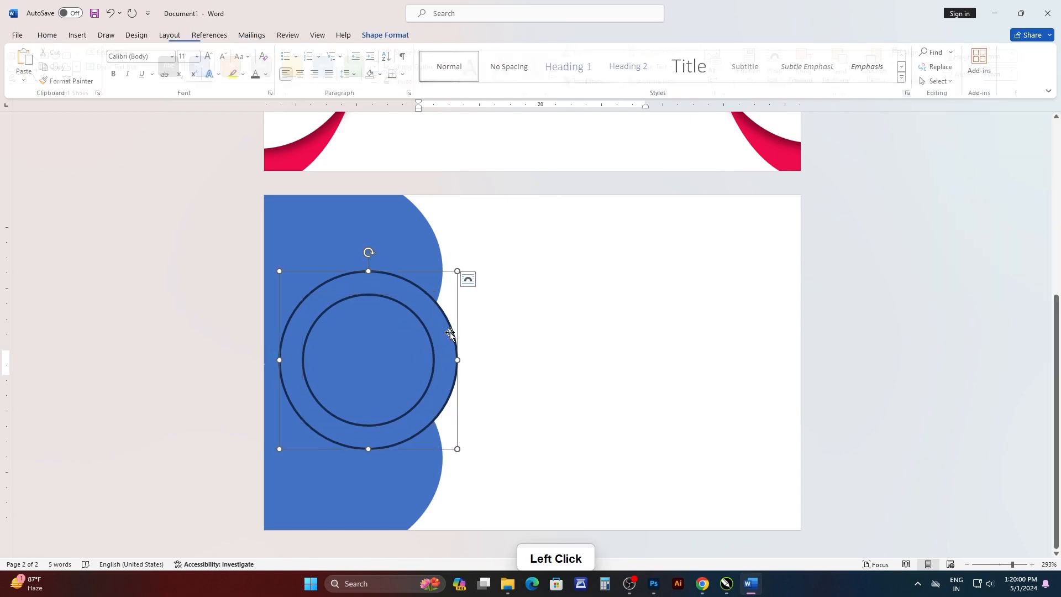
{"action": "left_click", "coordinate": [424, 52]}
{"action": "left_click", "coordinate": [396, 106]}
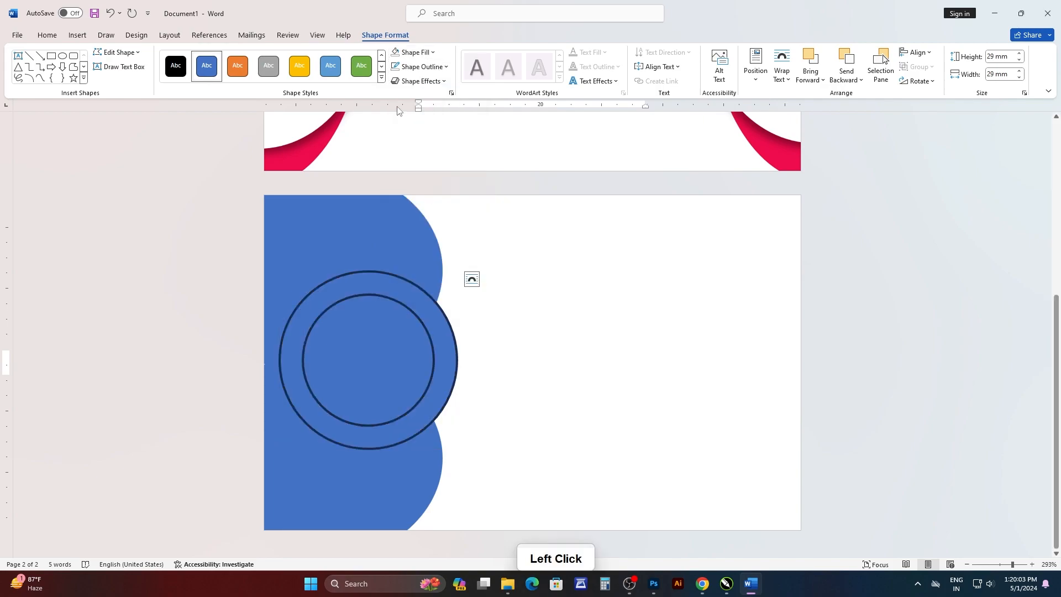
{"action": "left_click", "coordinate": [427, 296]}
{"action": "left_click", "coordinate": [420, 67]}
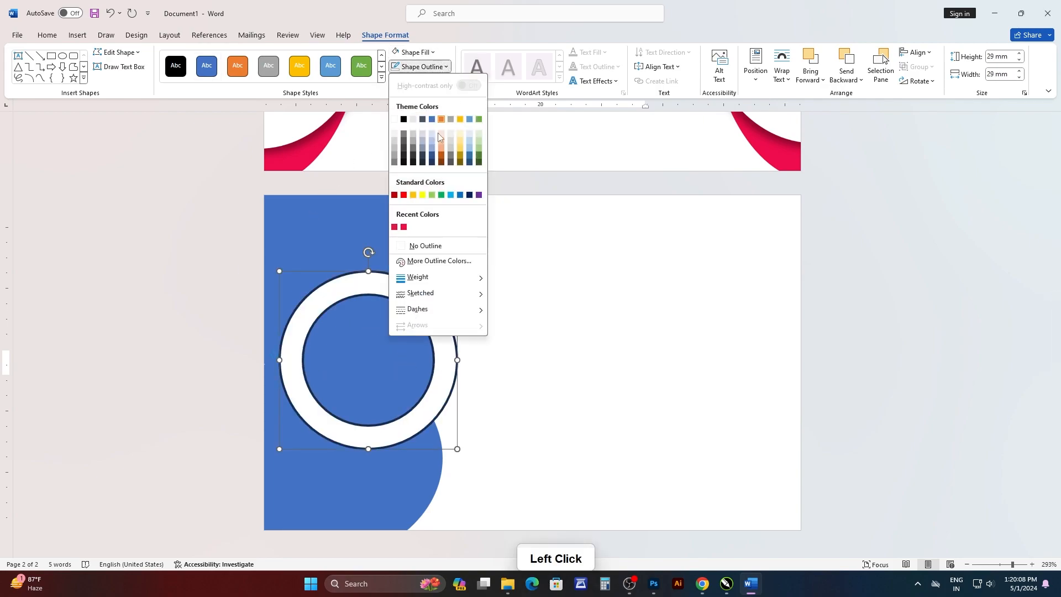
{"action": "left_click", "coordinate": [410, 247]}
Fill the small inner circle with the recently used crimson color and remove its outline.
{"action": "left_click", "coordinate": [419, 335]}
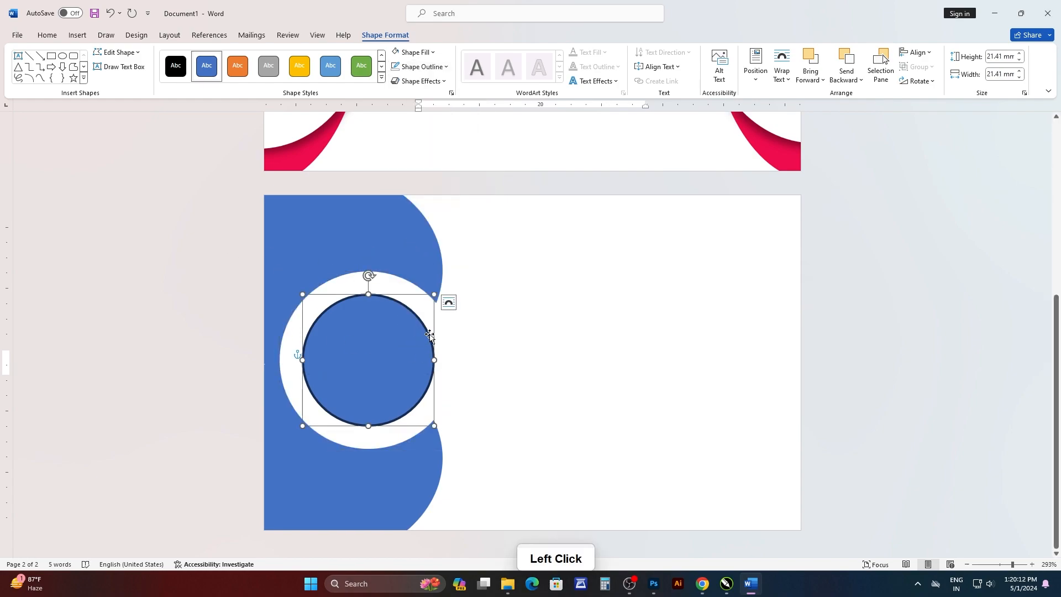
{"action": "scroll", "coordinate": [396, 184], "scroll_direction": "up", "scroll_amount": 2}
{"action": "scroll", "coordinate": [390, 194], "scroll_direction": "down", "scroll_amount": 2}
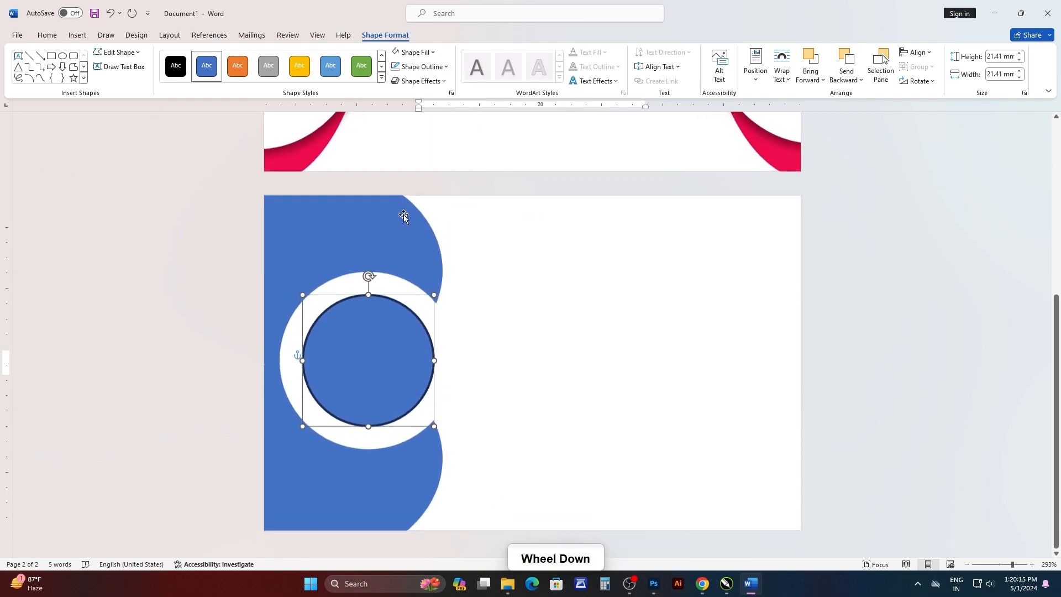
{"action": "left_click", "coordinate": [413, 52]}
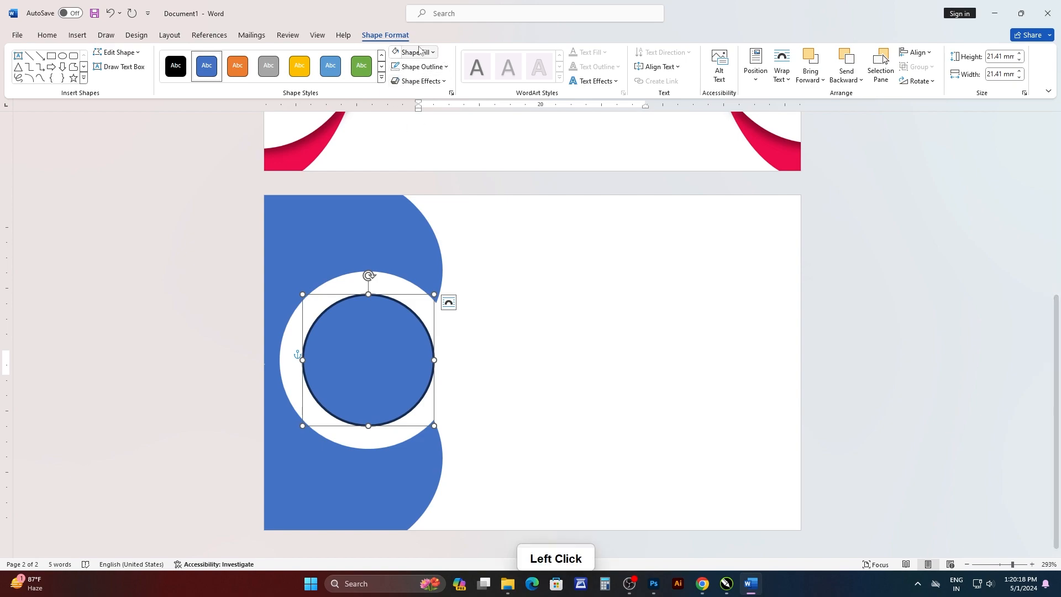
{"action": "left_click", "coordinate": [414, 52]}
{"action": "left_click", "coordinate": [403, 212]}
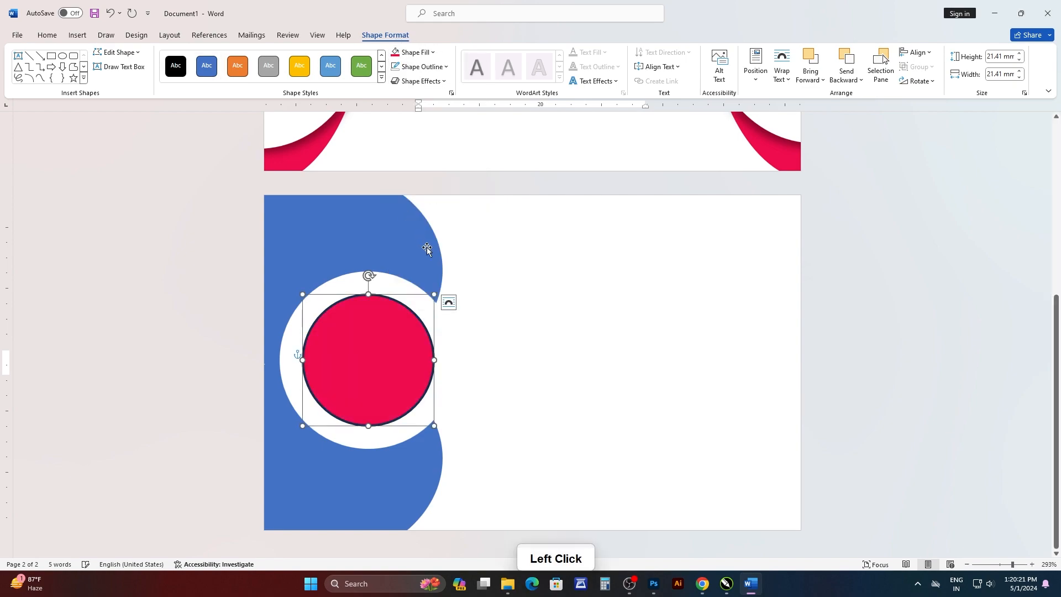
{"action": "left_click", "coordinate": [420, 66]}
{"action": "left_click", "coordinate": [463, 249]}
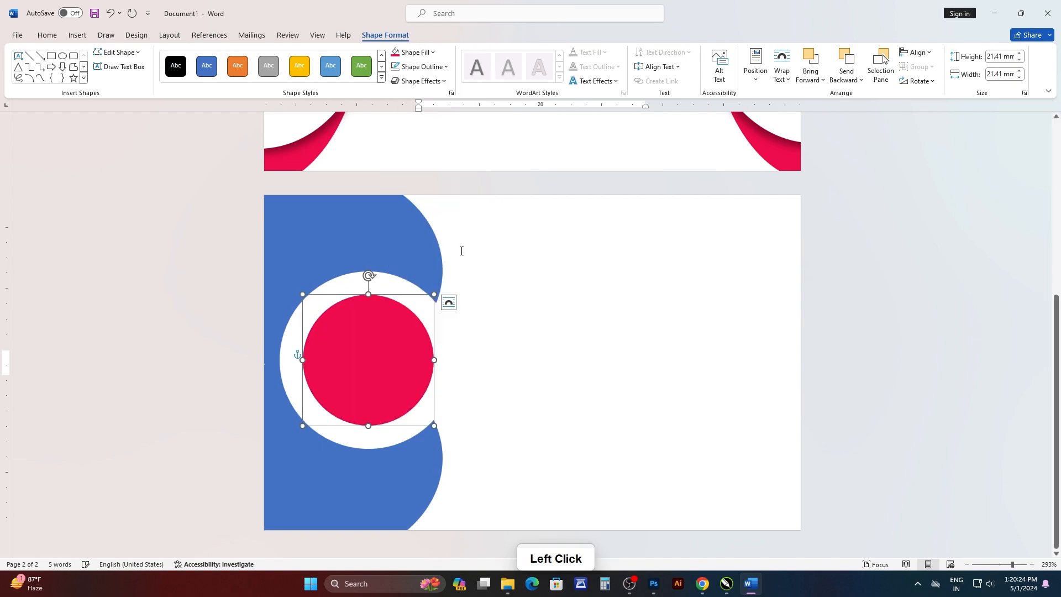
Enlarge the crimson circle proportionally to about 23.7 mm in diameter.
{"action": "left_click", "coordinate": [227, 299]}
{"action": "left_click_drag", "start_coordinate": [433, 429], "coordinate": [441, 432]}
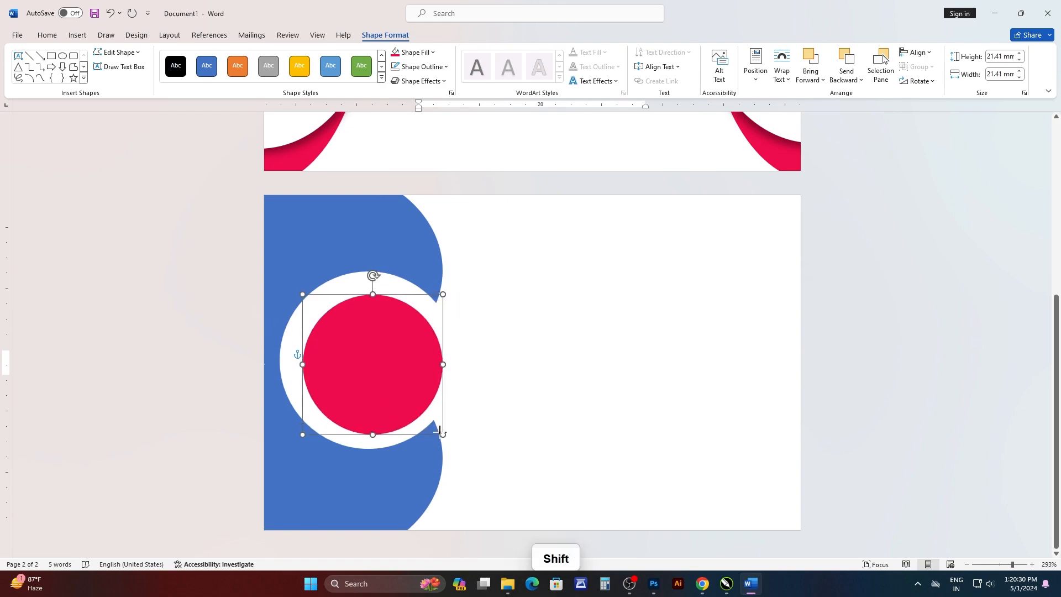
{"action": "left_click_drag", "start_coordinate": [446, 431], "coordinate": [447, 438]}
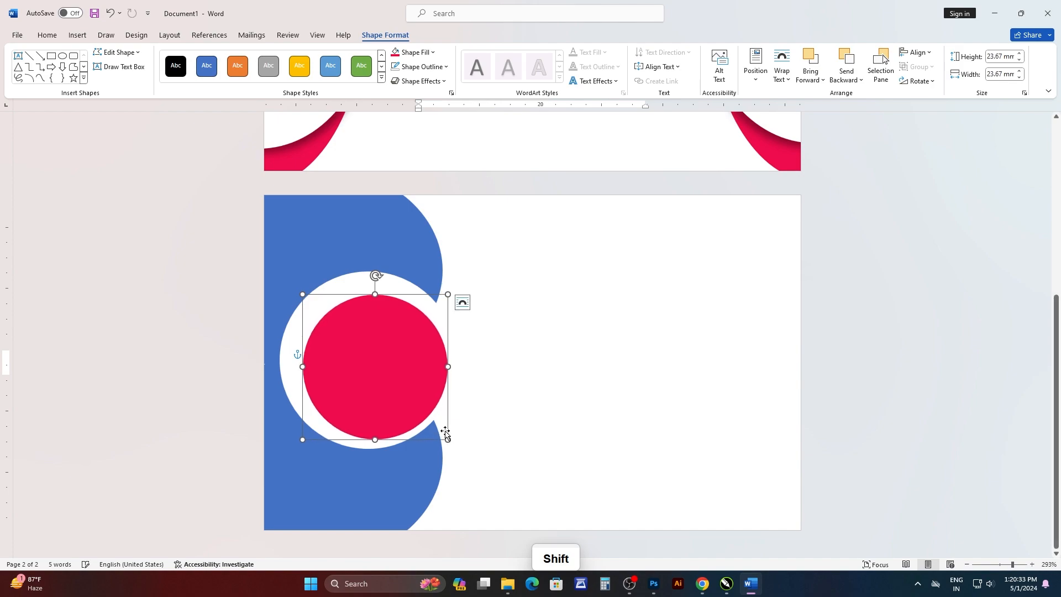
Realign the crimson and white circles on a common center using Align Center and Align Middle.
{"action": "left_click", "coordinate": [359, 281], "text": "shift"}
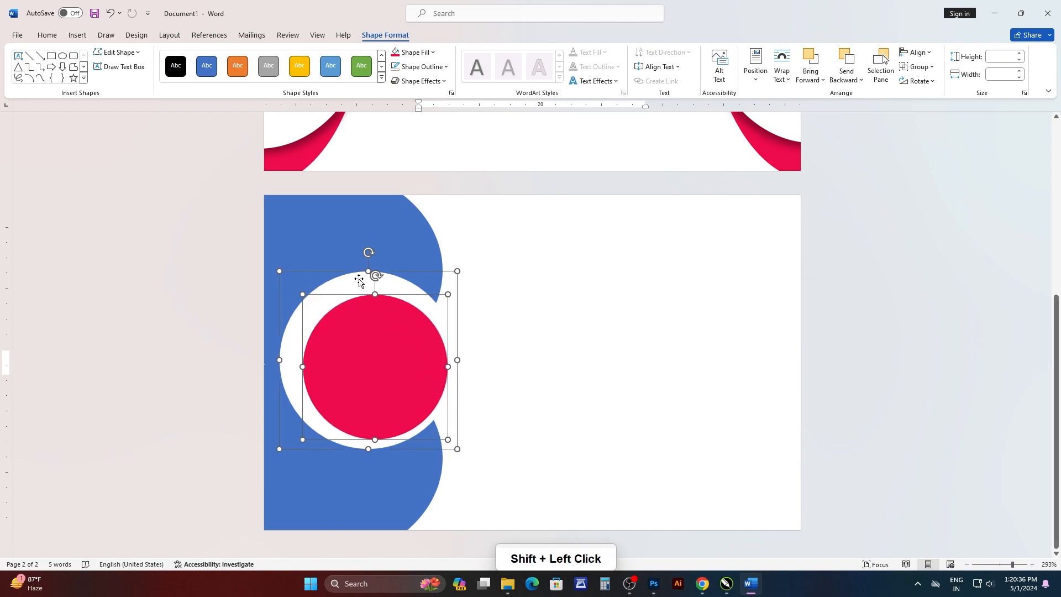
{"action": "left_click", "coordinate": [920, 52]}
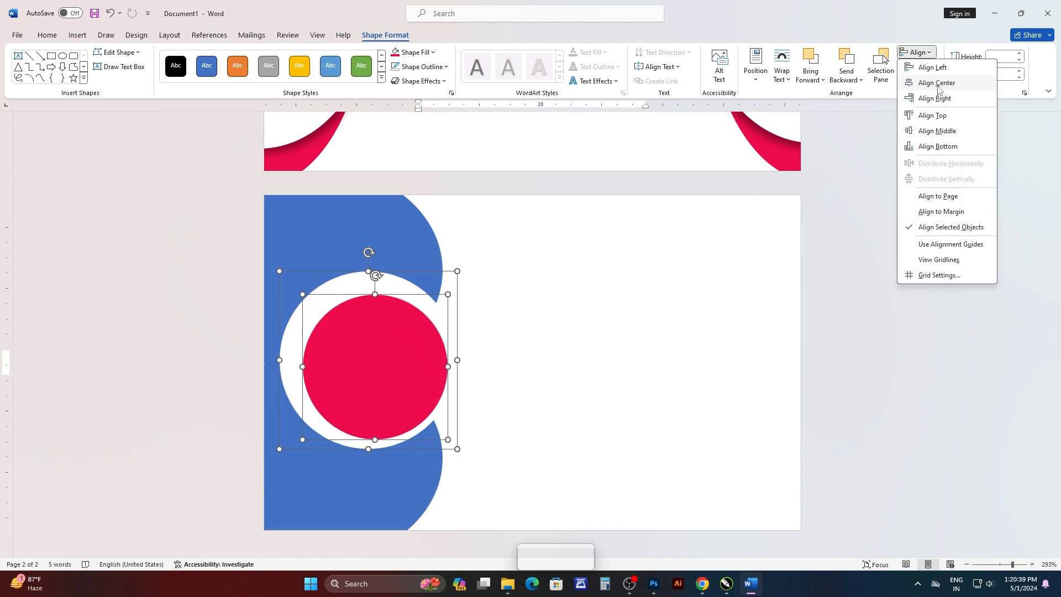
{"action": "left_click", "coordinate": [936, 77]}
{"action": "left_click", "coordinate": [934, 54]}
{"action": "left_click", "coordinate": [937, 126]}
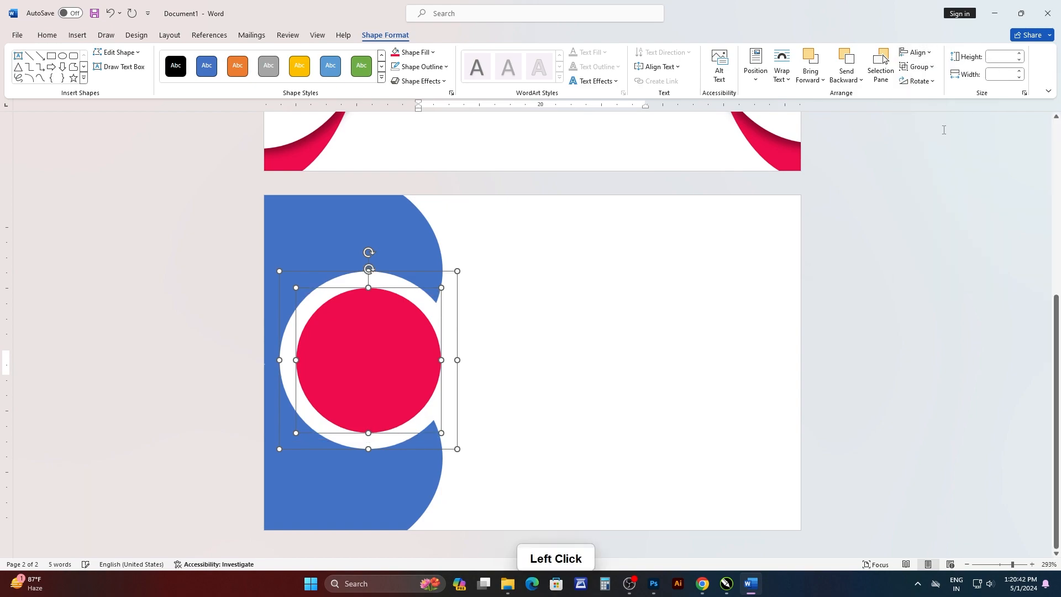
{"action": "left_click", "coordinate": [833, 323]}
Recolor the upper and lower blue ovals with the same crimson as the inner circle.
{"action": "left_click", "coordinate": [429, 264]}
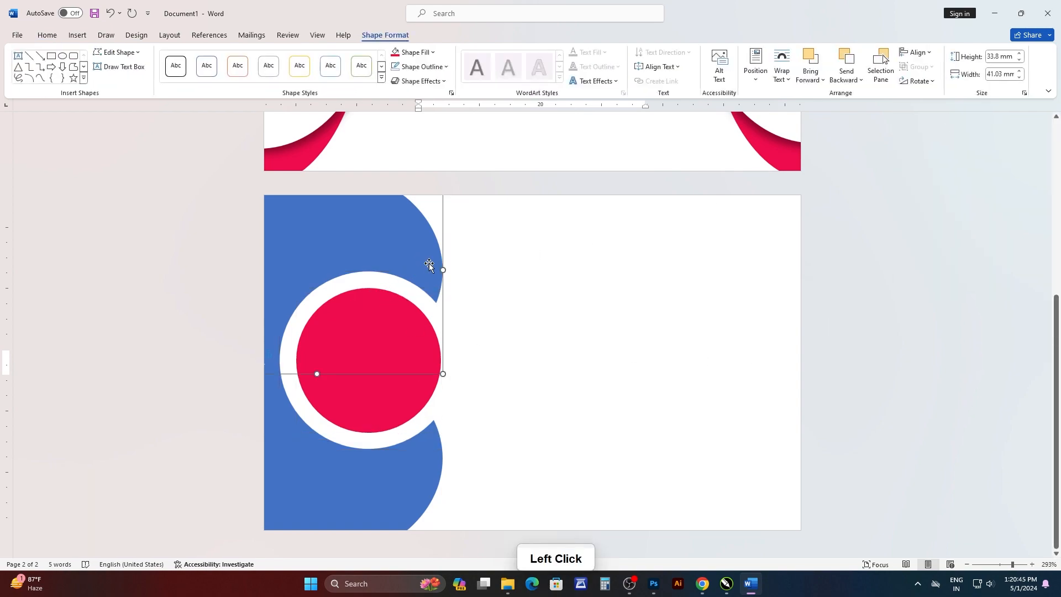
{"action": "left_click", "coordinate": [426, 52]}
{"action": "left_click", "coordinate": [404, 213]}
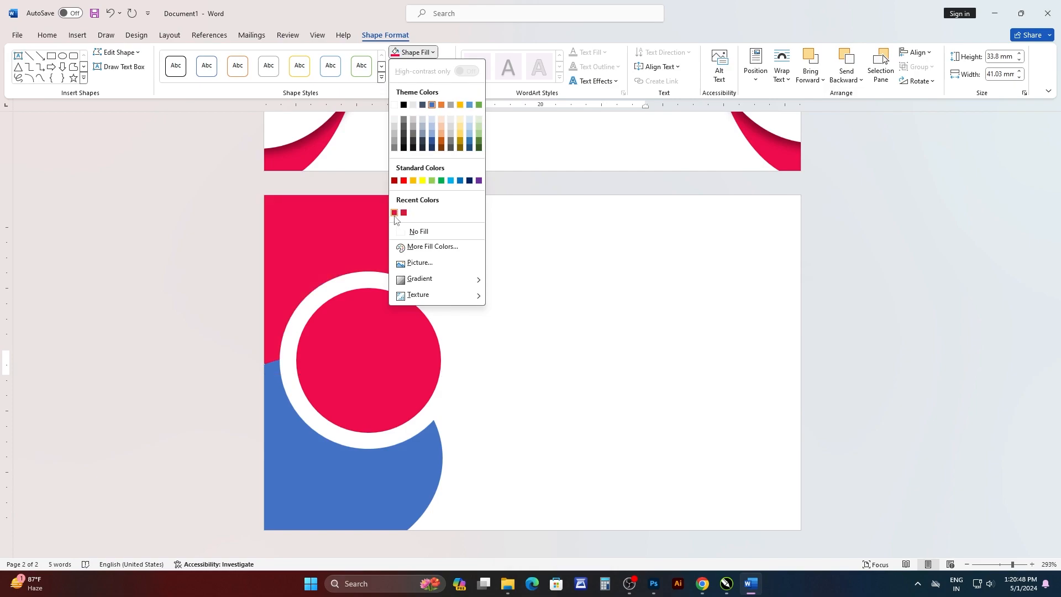
{"action": "left_click", "coordinate": [394, 212]}
{"action": "left_click", "coordinate": [384, 471]}
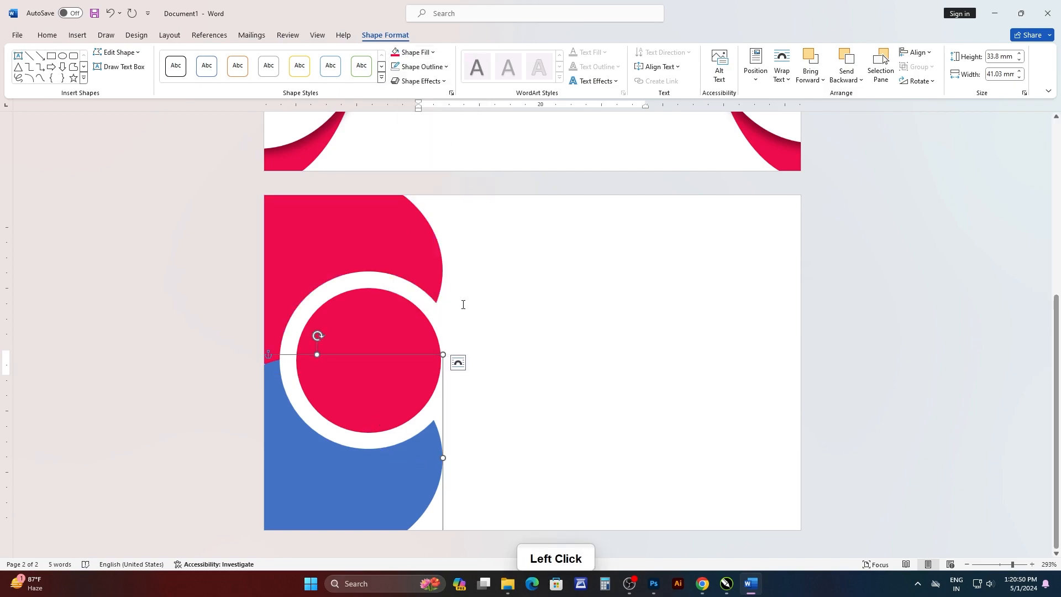
{"action": "left_click", "coordinate": [433, 52]}
{"action": "left_click", "coordinate": [394, 212]}
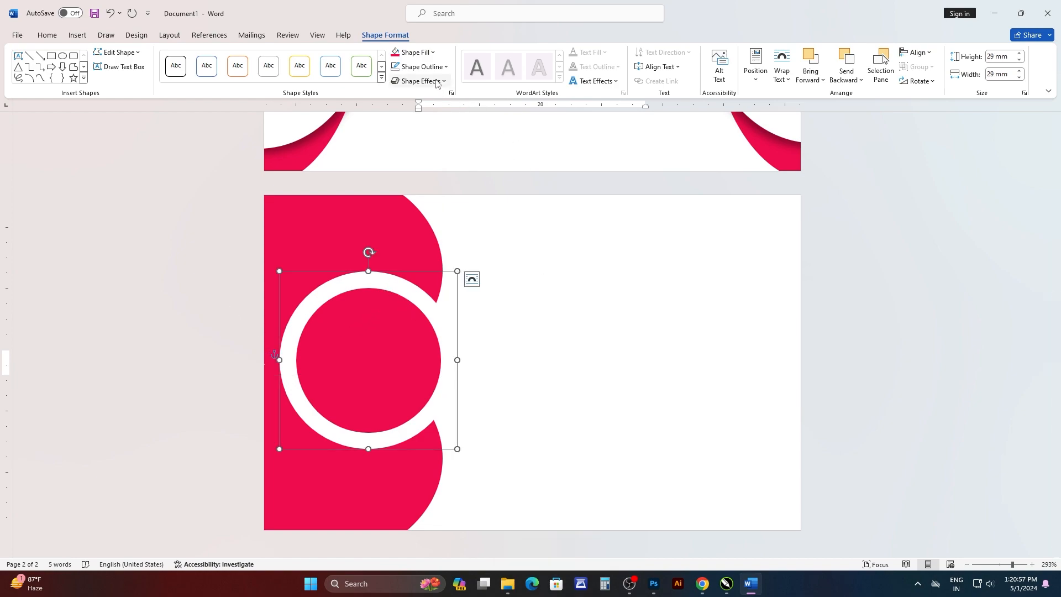
Apply an outer shadow offset to the bottom left to the white circle.
{"action": "left_click", "coordinate": [418, 81]}
{"action": "mouse_move", "coordinate": [460, 126]}
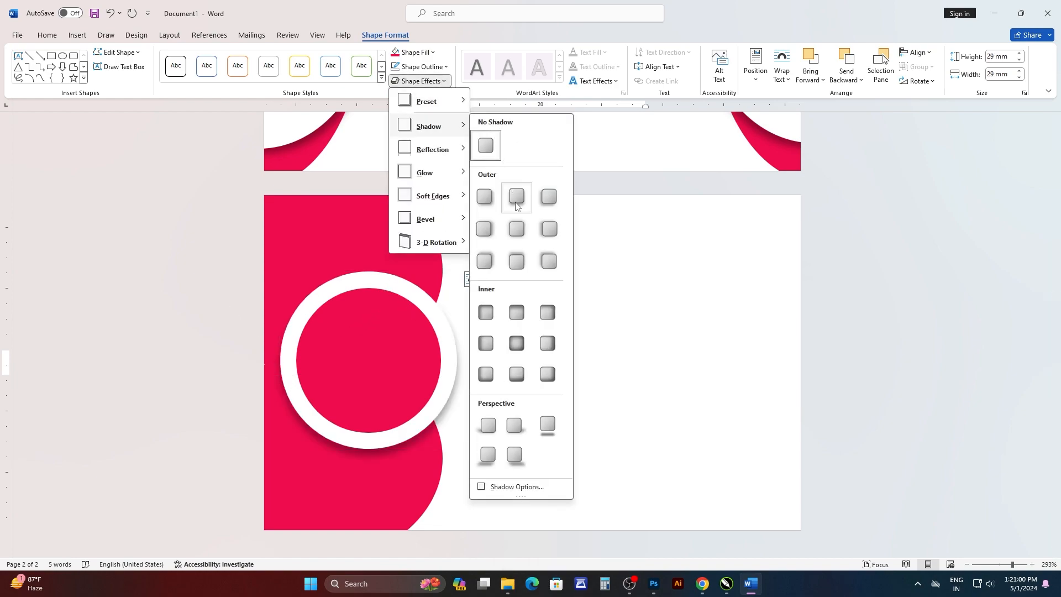
{"action": "left_click", "coordinate": [549, 200]}
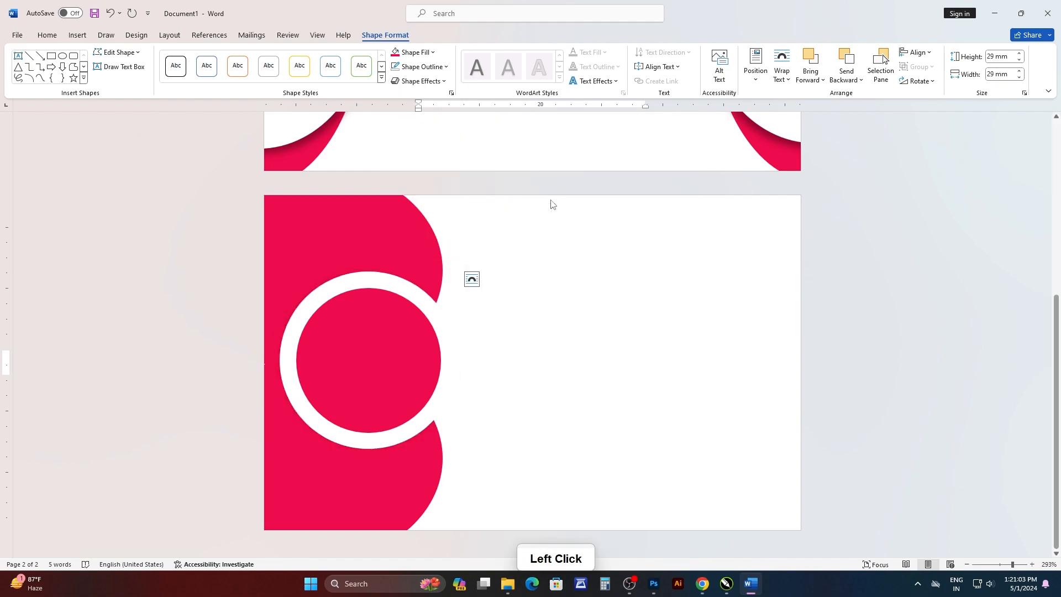
{"action": "left_click", "coordinate": [296, 333]}
Apply a centered outer shadow to the crimson inner circle.
{"action": "left_click", "coordinate": [376, 338]}
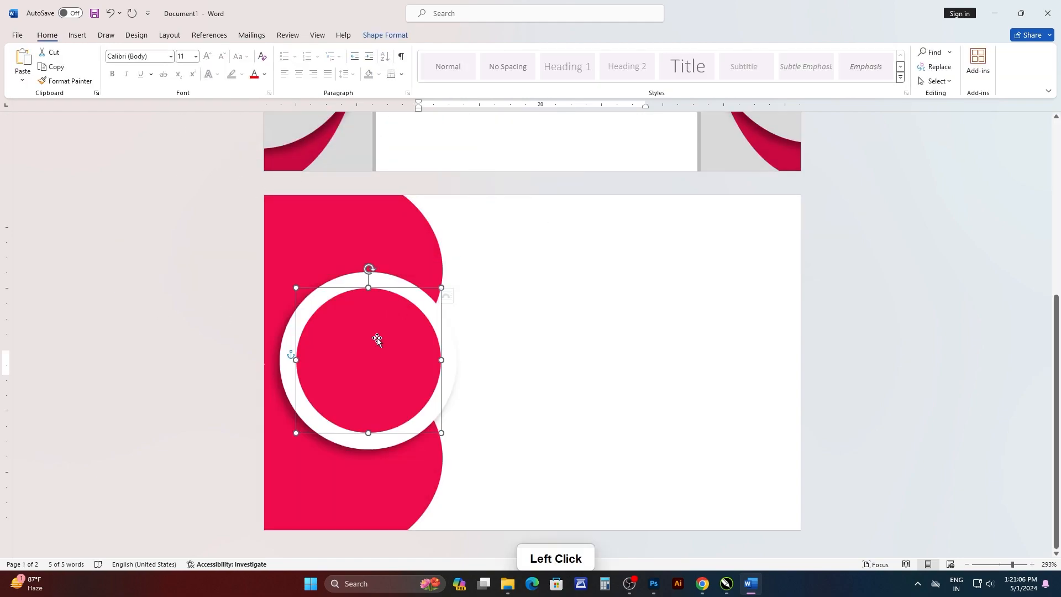
{"action": "left_click", "coordinate": [385, 35]}
{"action": "left_click", "coordinate": [419, 81]}
{"action": "mouse_move", "coordinate": [450, 127]}
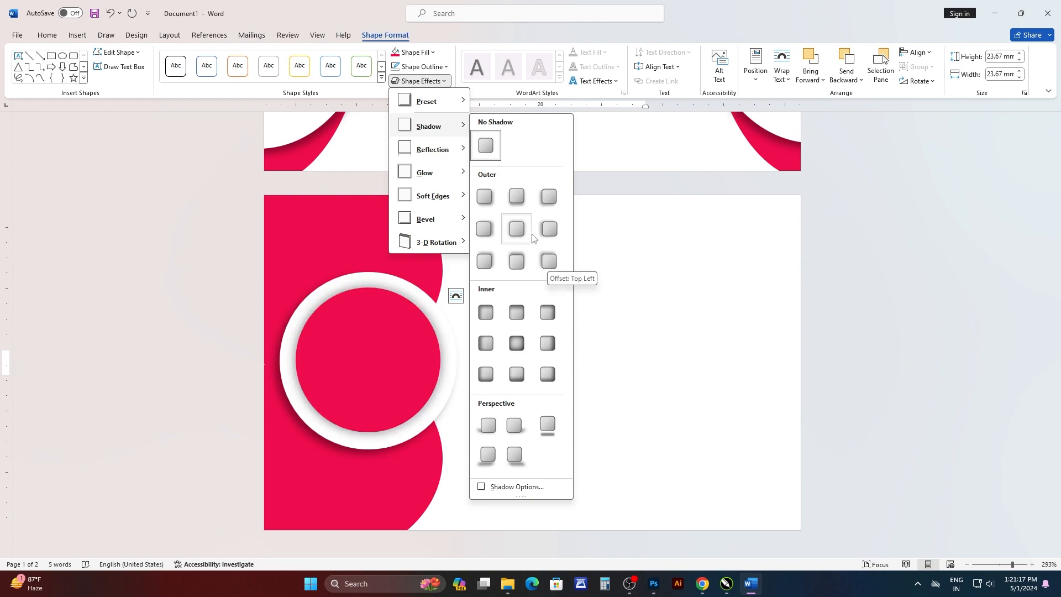
{"action": "left_click", "coordinate": [516, 230]}
{"action": "left_click", "coordinate": [204, 293]}
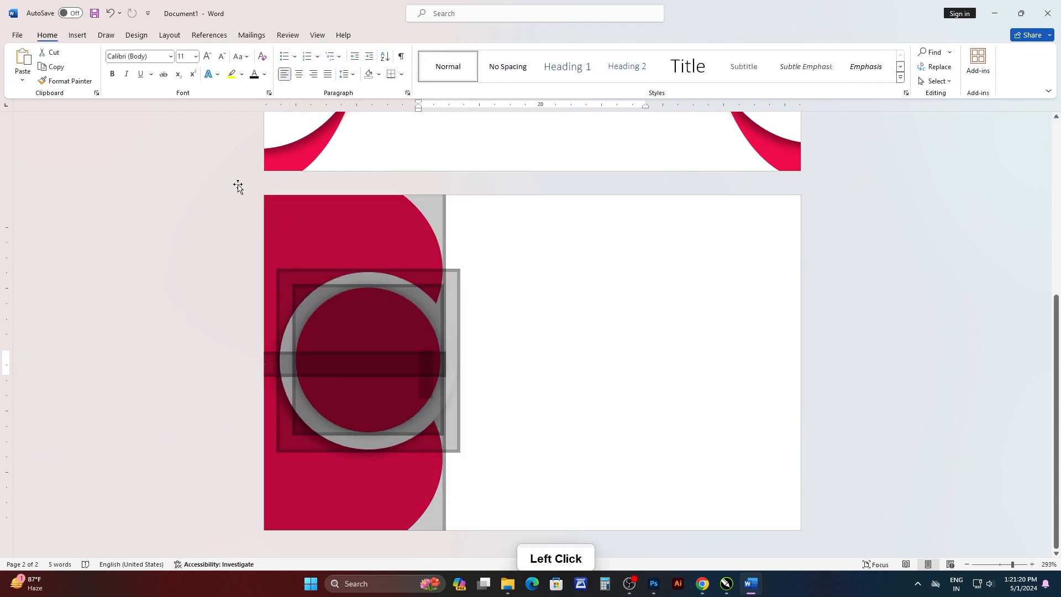
{"action": "left_click", "coordinate": [529, 216]}
{"action": "scroll", "coordinate": [529, 217], "scroll_direction": "up", "scroll_amount": 5}
{"action": "left_click", "coordinate": [540, 239]}
{"action": "scroll", "coordinate": [541, 230], "scroll_direction": "down", "scroll_amount": 3}
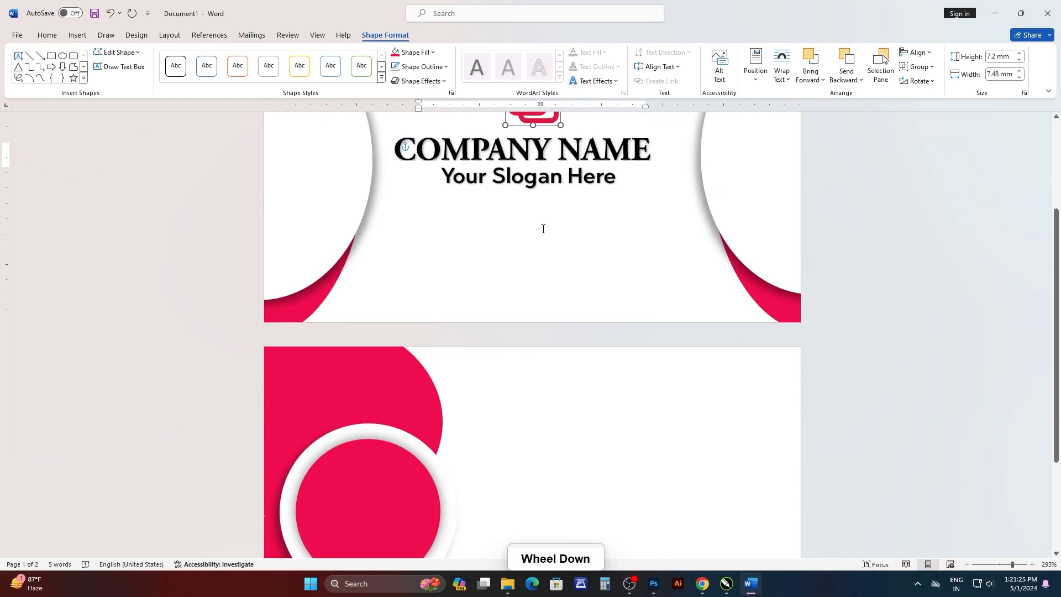
{"action": "left_click", "coordinate": [544, 161], "text": "shift"}
{"action": "scroll", "coordinate": [552, 249], "scroll_direction": "up", "scroll_amount": 3}
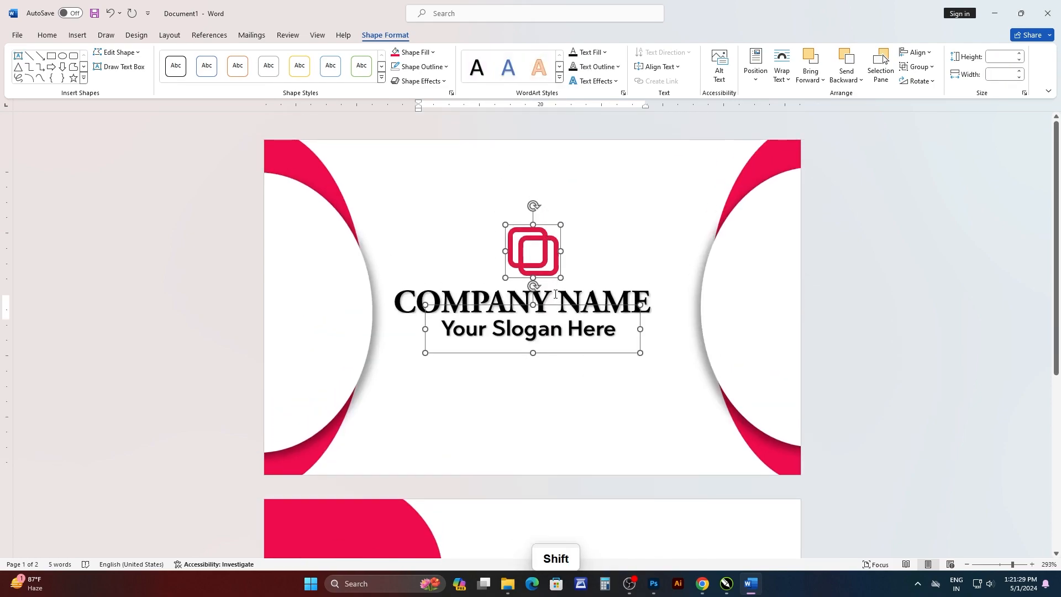
{"action": "left_click", "coordinate": [440, 148]}
Group the logo, the COMPANY NAME text and the slogan on the first page.
{"action": "left_click", "coordinate": [525, 239]}
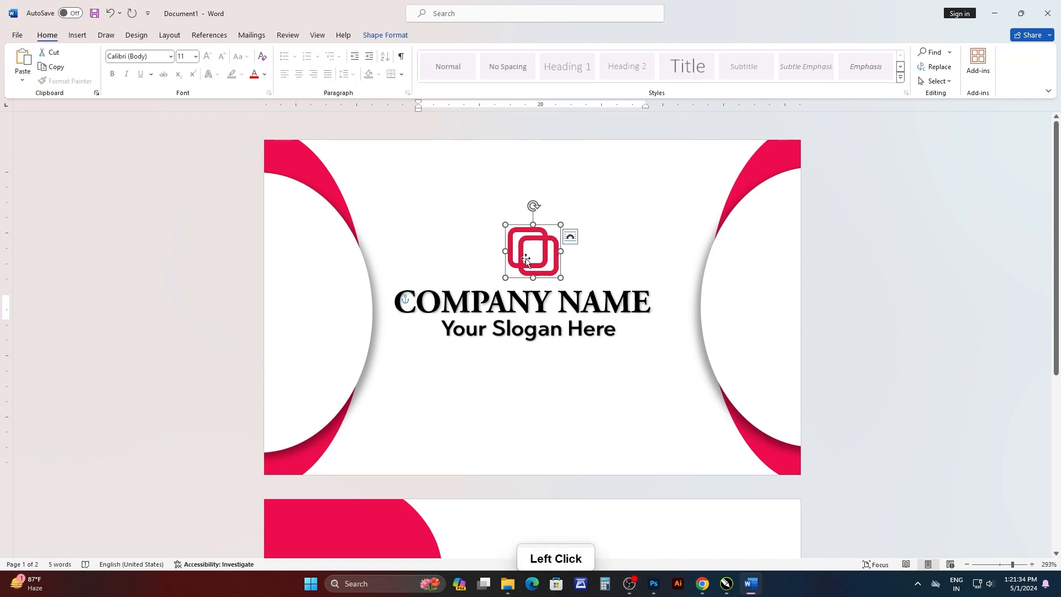
{"action": "left_click", "coordinate": [477, 300], "text": "shift"}
{"action": "left_click", "coordinate": [481, 332], "text": "shift"}
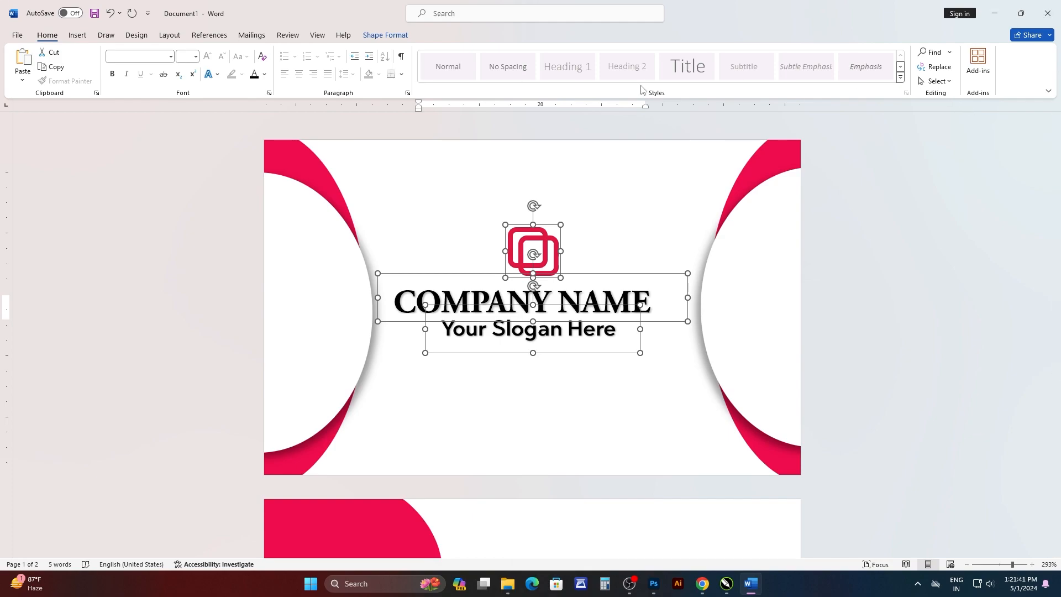
{"action": "left_click", "coordinate": [385, 36]}
{"action": "left_click", "coordinate": [928, 69]}
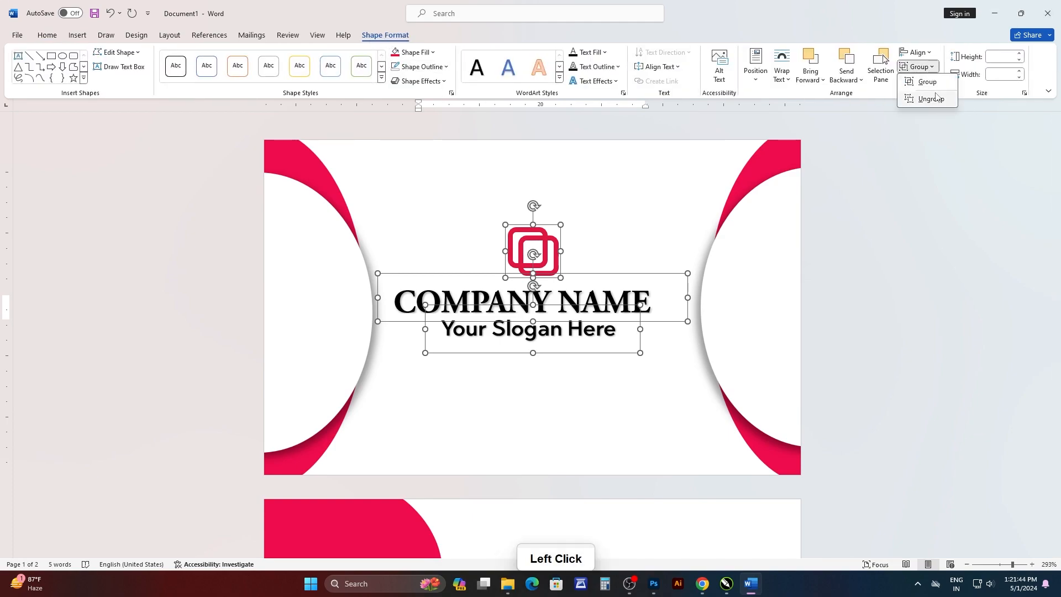
{"action": "left_click", "coordinate": [934, 84]}
Copy the logo and text group onto the second page and place it beside the circles.
{"action": "scroll", "coordinate": [599, 279], "scroll_direction": "down", "scroll_amount": 2}
{"action": "scroll", "coordinate": [598, 272], "scroll_direction": "up", "scroll_amount": 1}
{"action": "key", "text": "ctrl+c"}
{"action": "key", "text": "ctrl+v"}
{"action": "scroll", "coordinate": [559, 138], "scroll_direction": "down", "scroll_amount": 2}
{"action": "scroll", "coordinate": [564, 136], "scroll_direction": "up", "scroll_amount": 1}
{"action": "left_click_drag", "start_coordinate": [567, 142], "coordinate": [574, 400]}
{"action": "scroll", "coordinate": [607, 359], "scroll_direction": "down", "scroll_amount": 4}
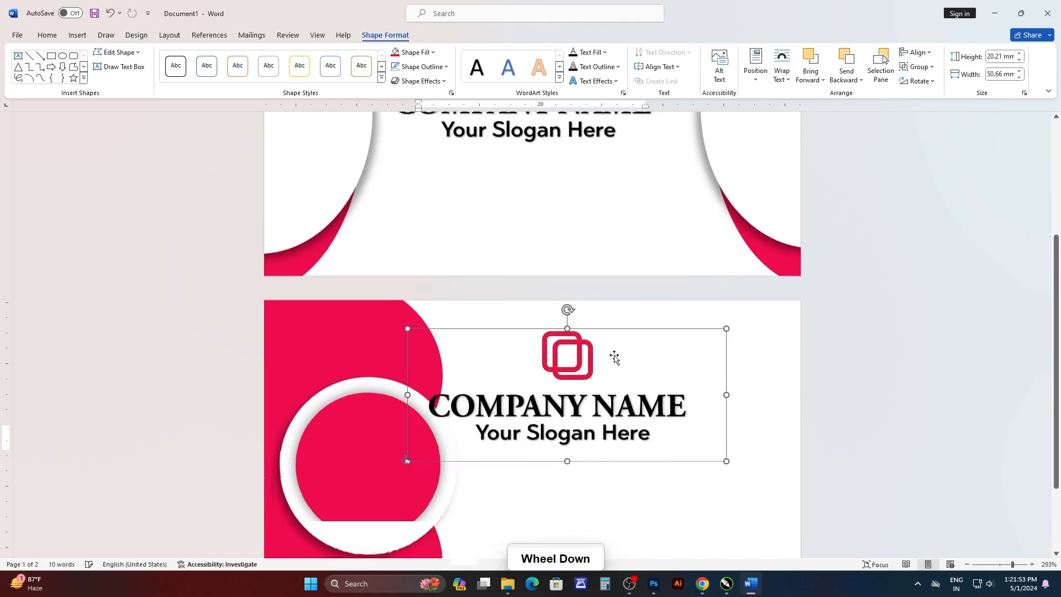
{"action": "left_click_drag", "start_coordinate": [570, 262], "coordinate": [591, 356]}
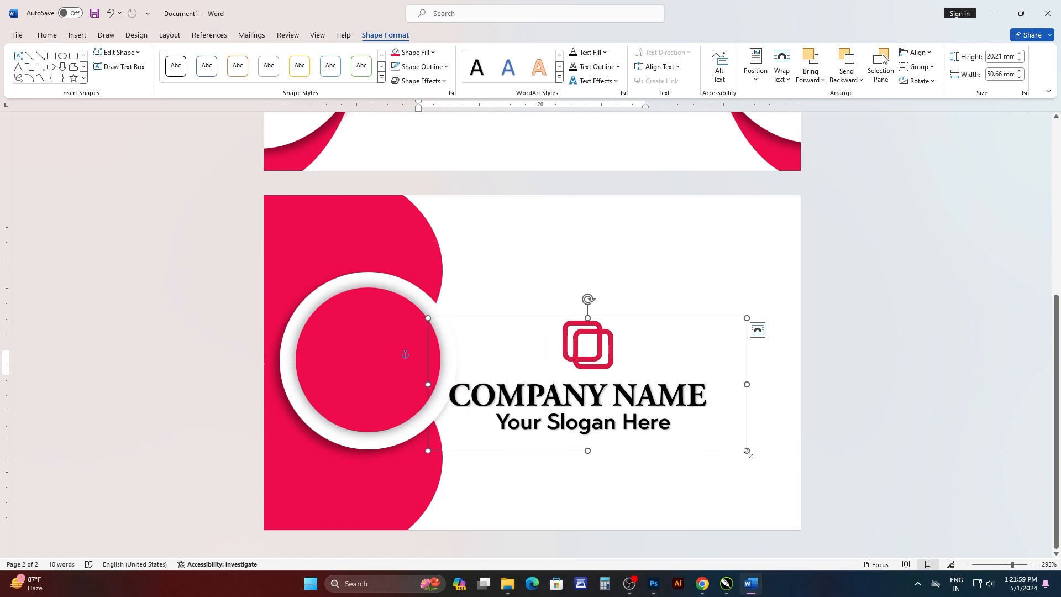
Move the copied group farther right into the white area of the second page and ungroup it.
{"action": "left_click_drag", "start_coordinate": [747, 451], "coordinate": [526, 353]}
{"action": "key", "text": "ctrl+z"}
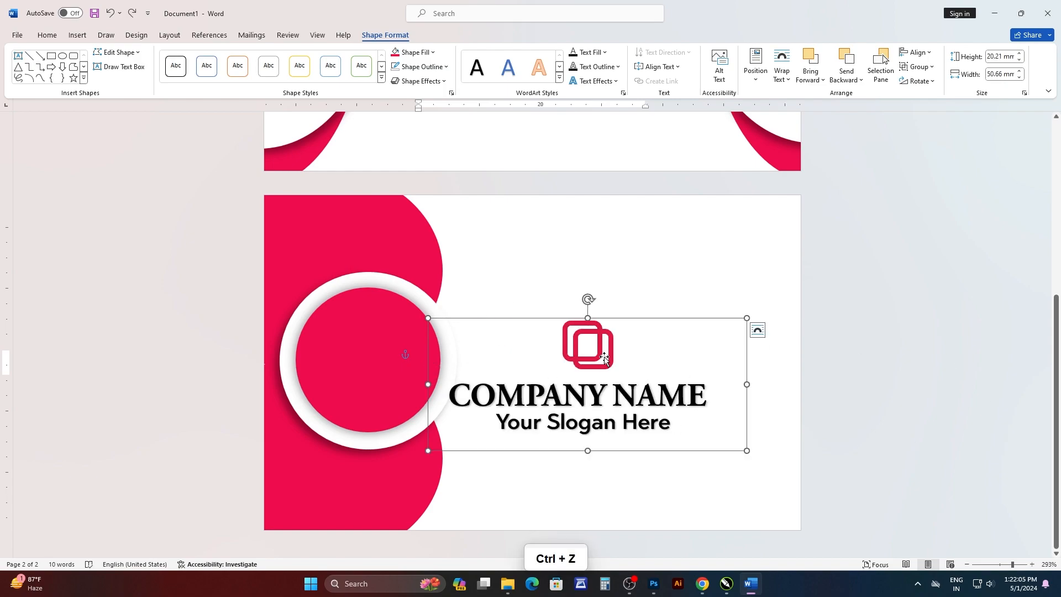
{"action": "left_click_drag", "start_coordinate": [604, 357], "coordinate": [640, 332]}
{"action": "left_click", "coordinate": [930, 68]}
{"action": "left_click", "coordinate": [933, 100]}
Place the copied logo inside the crimson circle and give it no fill and a white outline.
{"action": "left_click", "coordinate": [654, 327]}
{"action": "left_click", "coordinate": [634, 319]}
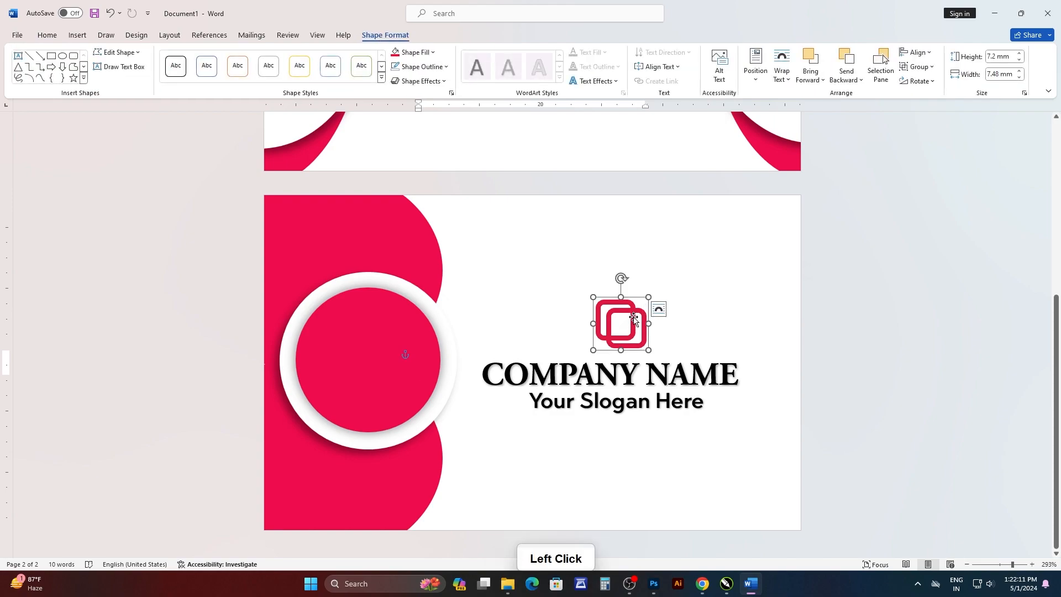
{"action": "left_click", "coordinate": [433, 54]}
{"action": "left_click", "coordinate": [421, 232]}
{"action": "left_click", "coordinate": [446, 67]}
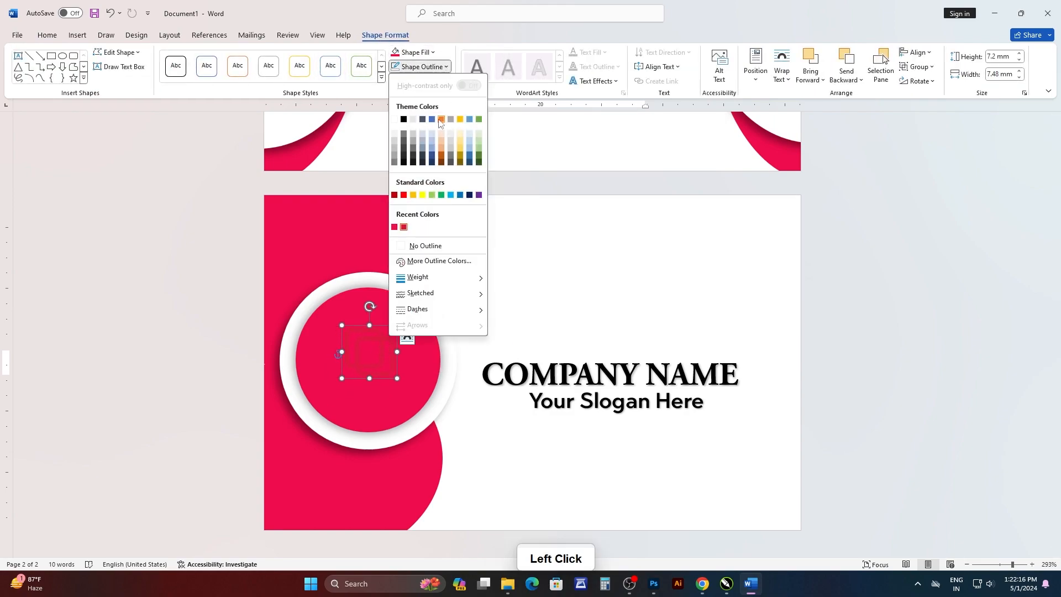
{"action": "left_click", "coordinate": [394, 119]}
Shrink the white logo proportionally to about 4.04 by 4.2 mm and place it in the upper part of the crimson circle.
{"action": "left_click_drag", "start_coordinate": [396, 381], "coordinate": [377, 367]}
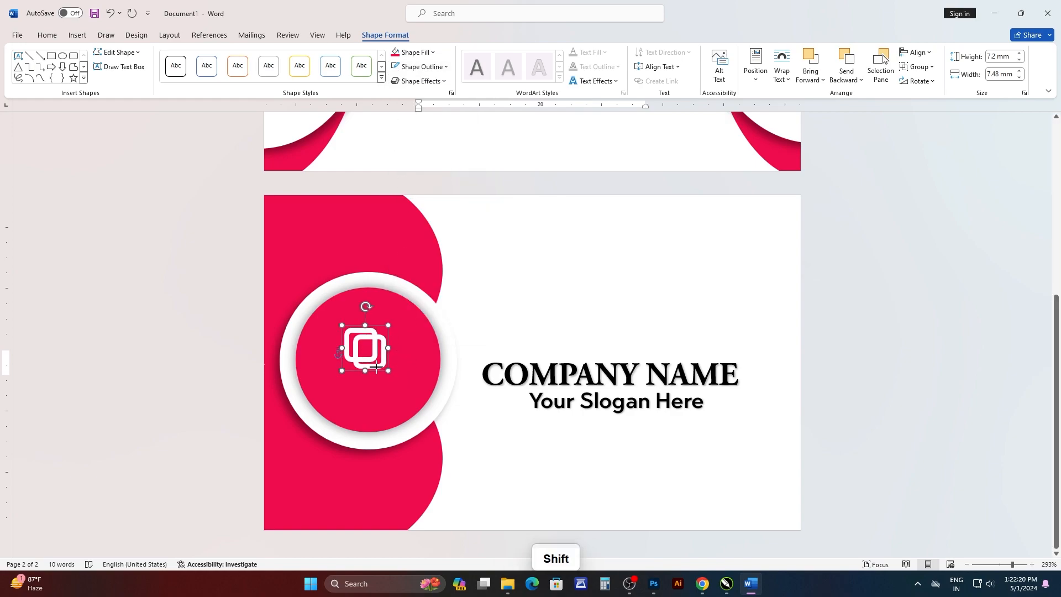
{"action": "scroll", "coordinate": [367, 347], "scroll_direction": "up", "scroll_amount": 18, "text": "ctrl"}
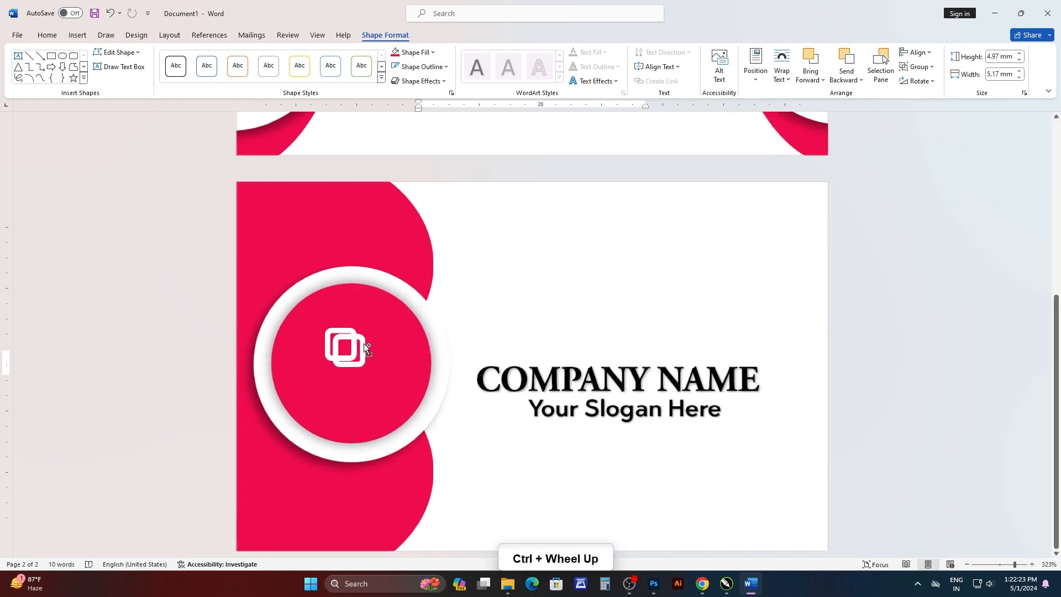
{"action": "left_click", "coordinate": [269, 346]}
{"action": "left_click_drag", "start_coordinate": [269, 346], "coordinate": [276, 327]}
{"action": "left_click_drag", "start_coordinate": [296, 371], "coordinate": [290, 365]}
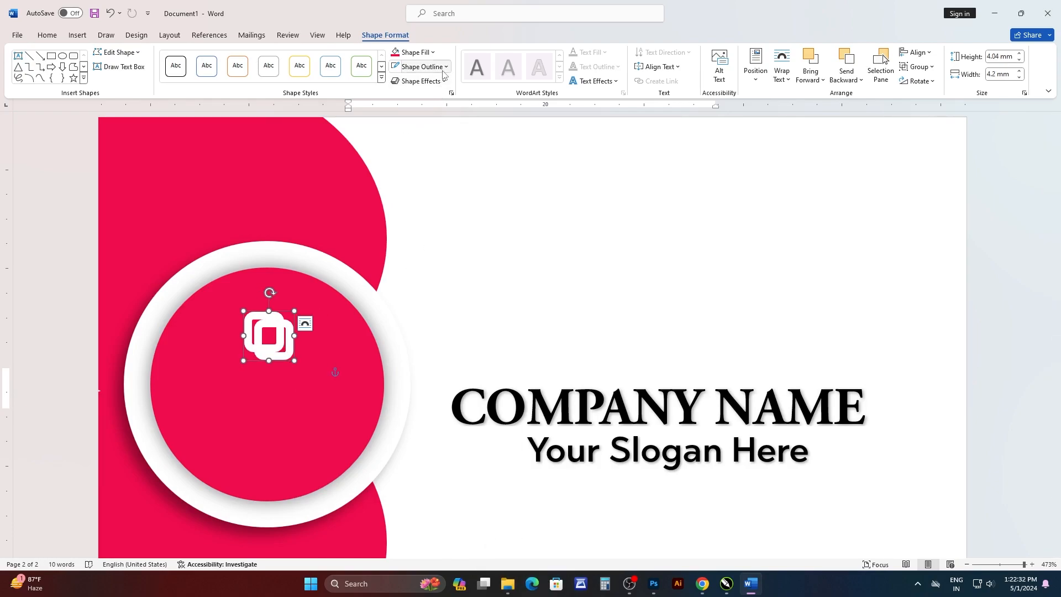
Set the outline weight of the white logo in the crimson circle to 1 pt.
{"action": "left_click", "coordinate": [422, 66]}
{"action": "mouse_move", "coordinate": [442, 277]}
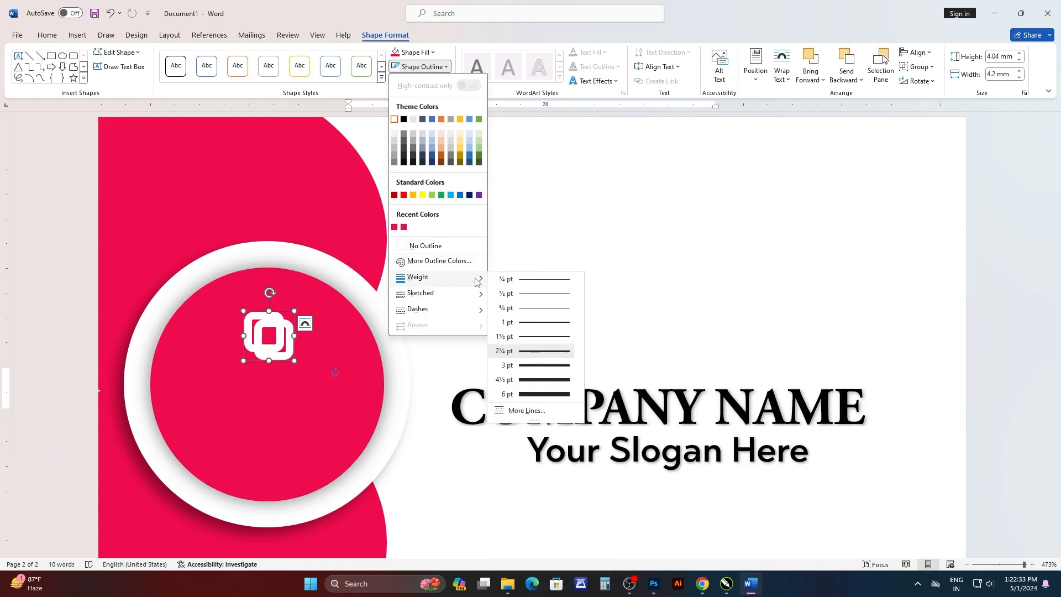
{"action": "left_click", "coordinate": [536, 323]}
Set the COMPANY NAME text on the second page to 10 pt and narrow its text box.
{"action": "scroll", "coordinate": [486, 337], "scroll_direction": "down", "scroll_amount": 3}
{"action": "left_click", "coordinate": [660, 309]}
{"action": "left_click_drag", "start_coordinate": [652, 364], "coordinate": [502, 374]}
{"action": "key", "text": "ctrl+z"}
{"action": "left_click", "coordinate": [704, 314]}
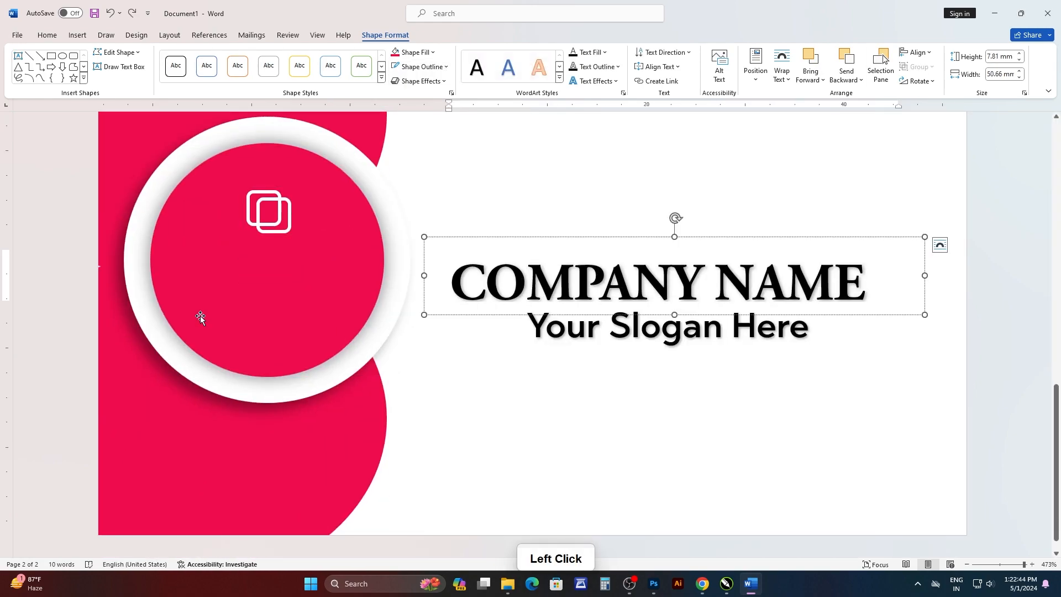
{"action": "left_click_drag", "start_coordinate": [880, 284], "coordinate": [454, 282]}
{"action": "left_click", "coordinate": [47, 34]}
{"action": "left_click", "coordinate": [182, 56]}
{"action": "type", "text": "10"}
{"action": "key", "text": "Return"}
{"action": "left_click_drag", "start_coordinate": [924, 275], "coordinate": [749, 276]}
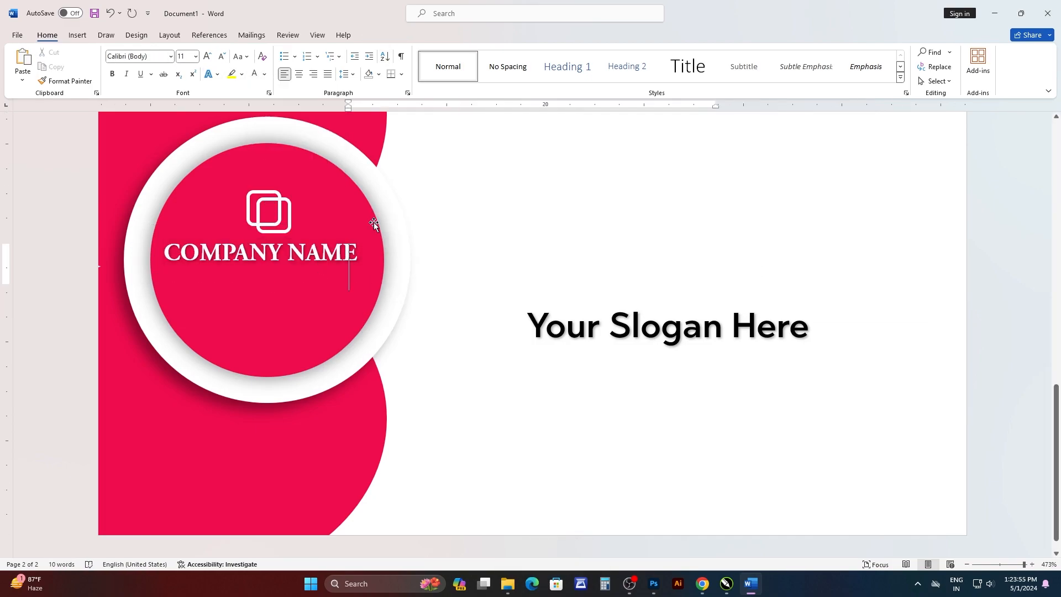
Narrow the slogan's text box, place the slogan under the company name in the crimson circle and colour it white.
{"action": "triple_click", "coordinate": [667, 326]}
{"action": "left_click", "coordinate": [667, 326]}
{"action": "left_click_drag", "start_coordinate": [845, 313], "coordinate": [682, 313]}
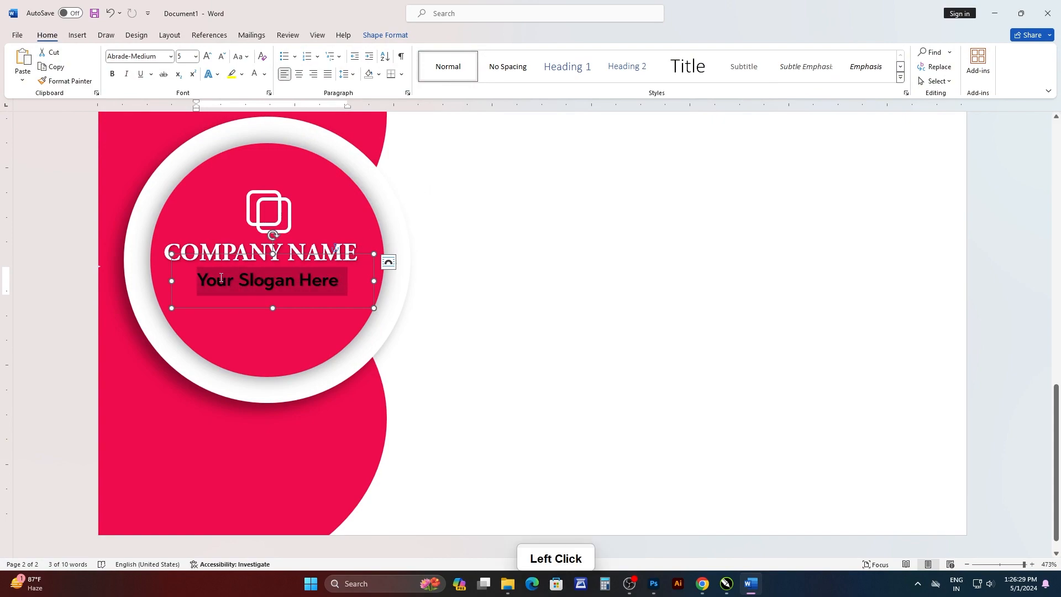
{"action": "left_click", "coordinate": [265, 74]}
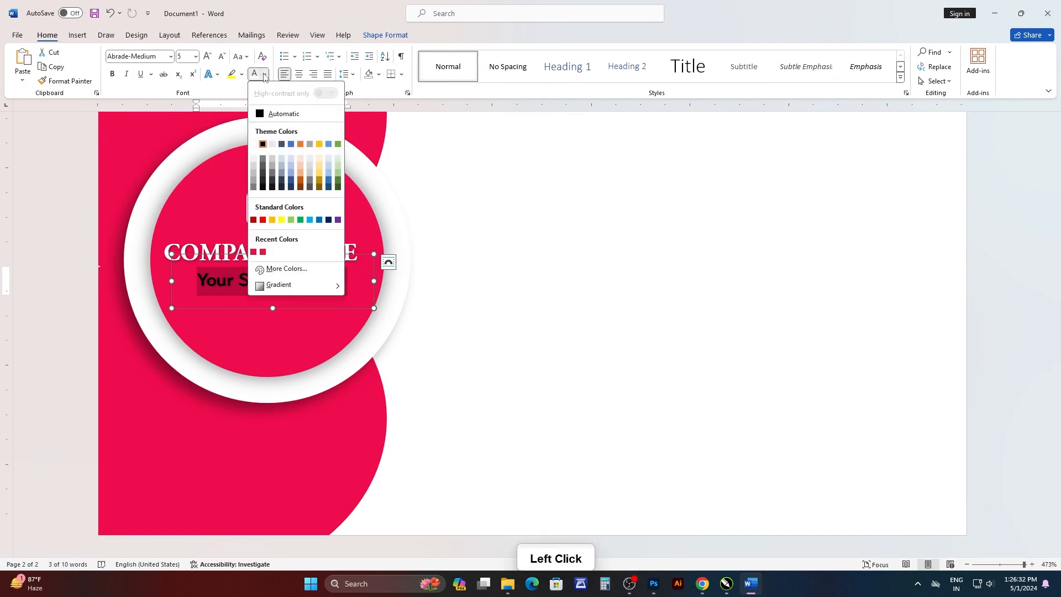
{"action": "left_click", "coordinate": [254, 165]}
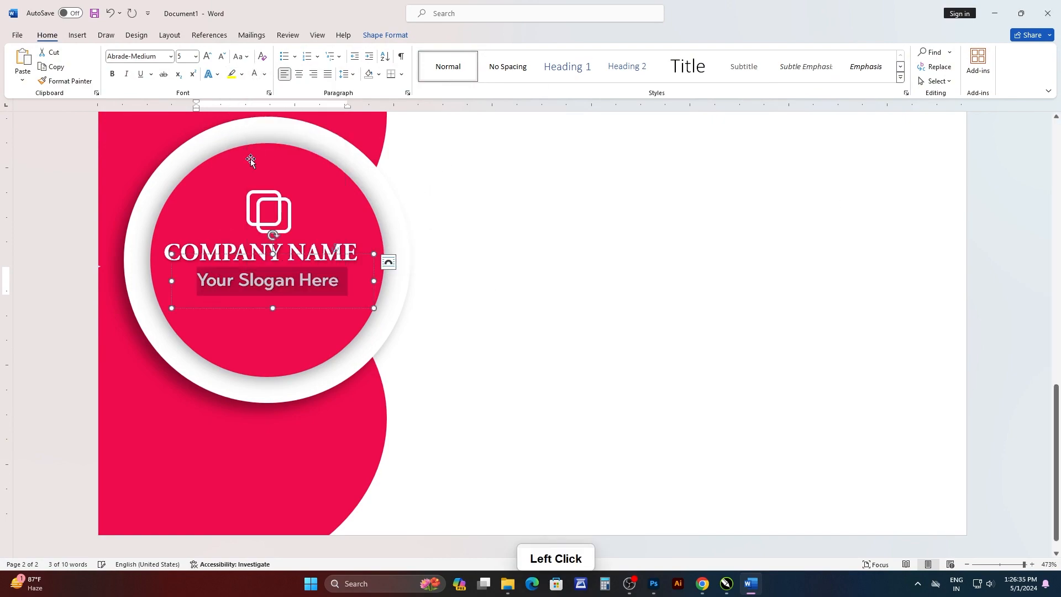
Center the slogan and the company name horizontally on the crimson circle.
{"action": "left_click", "coordinate": [333, 279]}
{"action": "left_click", "coordinate": [359, 234], "text": "ctrl"}
{"action": "left_click", "coordinate": [385, 35]}
{"action": "left_click", "coordinate": [915, 53]}
{"action": "left_click", "coordinate": [942, 83]}
{"action": "left_click", "coordinate": [310, 253]}
{"action": "left_click", "coordinate": [331, 331], "text": "ctrl"}
{"action": "left_click", "coordinate": [915, 53]}
{"action": "left_click", "coordinate": [941, 83]}
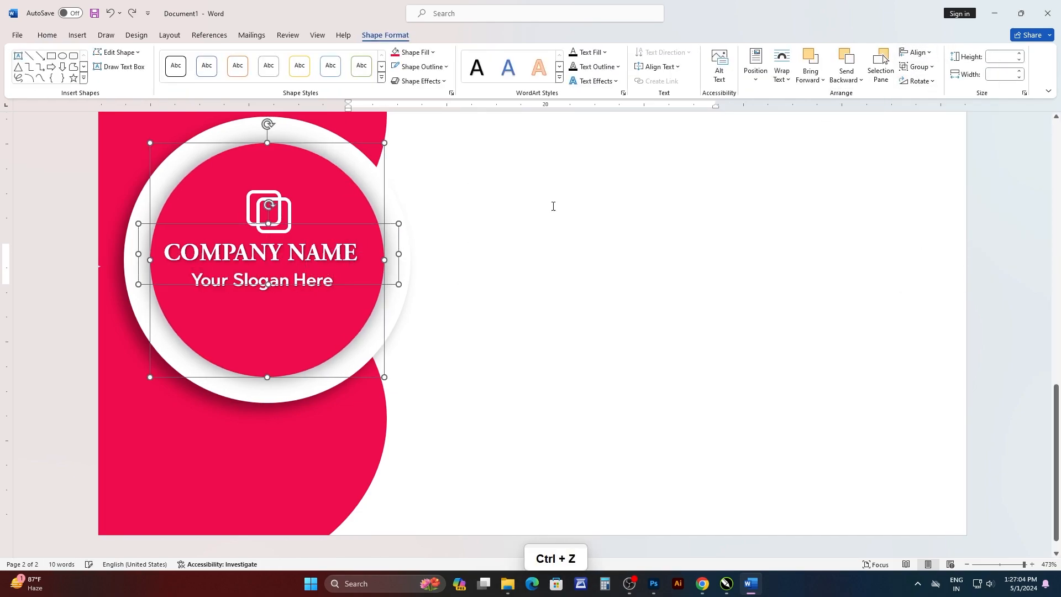
Center the white logo horizontally on the crimson circle.
{"action": "left_click", "coordinate": [268, 231]}
{"action": "left_click", "coordinate": [331, 331], "text": "ctrl"}
{"action": "left_click", "coordinate": [320, 280]}
{"action": "left_click", "coordinate": [310, 252]}
{"action": "left_click", "coordinate": [332, 332], "text": "ctrl"}
{"action": "left_click", "coordinate": [741, 144]}
{"action": "scroll", "coordinate": [367, 345], "scroll_direction": "up", "scroll_amount": 1}
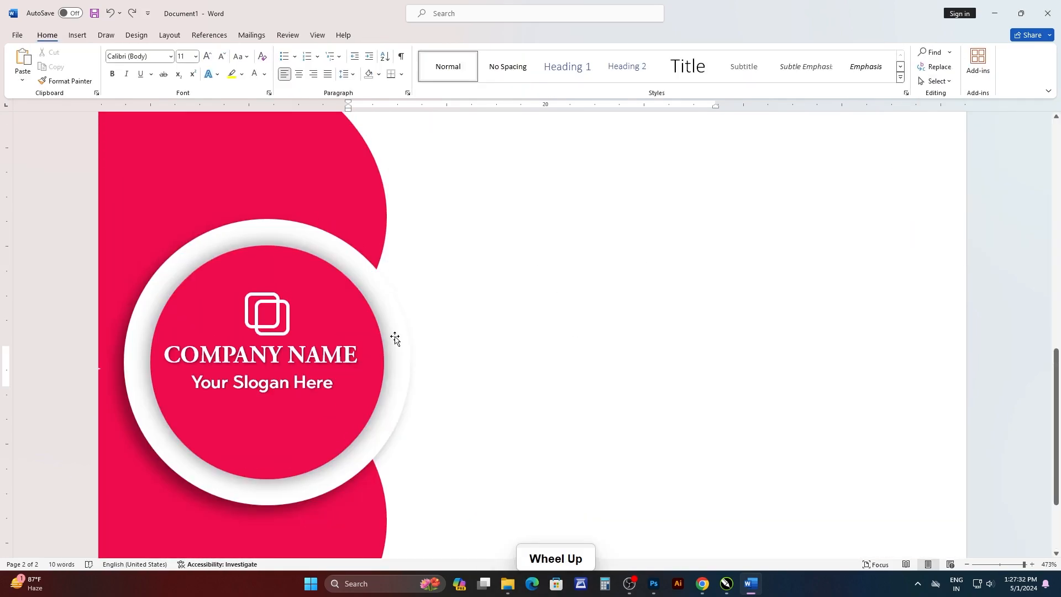
{"action": "triple_click", "coordinate": [338, 356]}
{"action": "left_click", "coordinate": [133, 348], "text": "ctrl"}
{"action": "left_click_drag", "start_coordinate": [133, 348], "coordinate": [617, 264]}
{"action": "key", "text": "ctrl+z"}
{"action": "left_click", "coordinate": [309, 355]}
{"action": "key", "text": "ctrl+z"}
Duplicate the company name text box into the white area, make its text black and replace it with "Your Name".
{"action": "left_click_drag", "start_coordinate": [261, 387], "coordinate": [646, 290]}
{"action": "triple_click", "coordinate": [647, 258]}
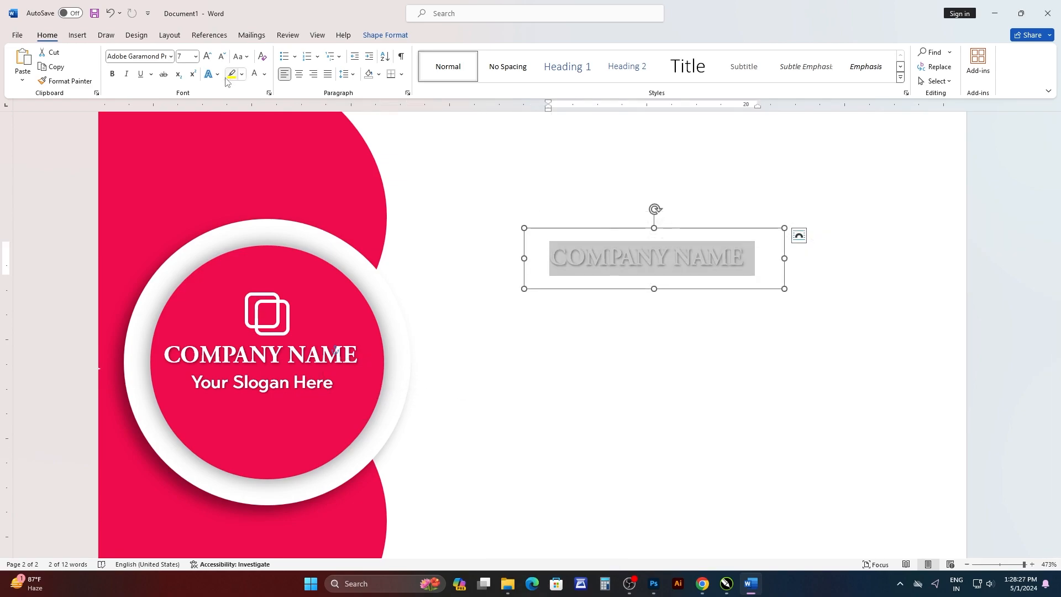
{"action": "left_click", "coordinate": [264, 74]}
{"action": "left_click", "coordinate": [265, 115]}
{"action": "type", "text": "Your Name"}
Enlarge the "Your Name" text to 10 pt and colour the word "Your" crimson.
{"action": "key", "text": "shift+Home"}
{"action": "key", "text": "ctrl+bracketright"}
{"action": "key", "text": "ctrl+bracketright"}
{"action": "key", "text": "ctrl+bracketright"}
{"action": "left_click", "coordinate": [633, 262]}
{"action": "left_click_drag", "start_coordinate": [626, 263], "coordinate": [549, 264]}
{"action": "left_click", "coordinate": [264, 74]}
{"action": "left_click", "coordinate": [256, 198]}
Duplicate the "Your Name" text box below itself, replace its text with "Graphics Designer" and enlarge the box to fit.
{"action": "left_click", "coordinate": [689, 269]}
{"action": "left_click", "coordinate": [718, 275]}
{"action": "left_click_drag", "start_coordinate": [630, 288], "coordinate": [689, 299]}
{"action": "left_click", "coordinate": [654, 241]}
{"action": "key", "text": "ctrl+v"}
{"action": "key", "text": "ctrl+z"}
{"action": "triple_click", "coordinate": [613, 299]}
{"action": "type", "text": "Graphics Design"}
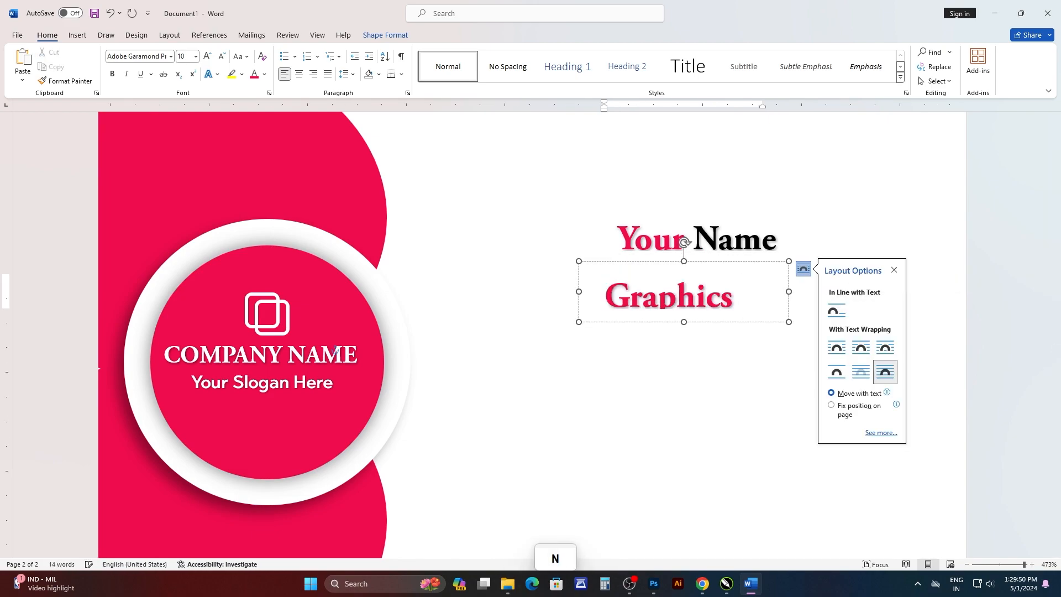
{"action": "left_click_drag", "start_coordinate": [788, 291], "coordinate": [904, 291]}
{"action": "type", "text": "er"}
{"action": "left_click_drag", "start_coordinate": [741, 322], "coordinate": [741, 340]}
Change the "Graphics Designer" text to a bolder italic sans-serif font.
{"action": "triple_click", "coordinate": [624, 299]}
{"action": "left_click", "coordinate": [170, 56]}
{"action": "key", "text": "Down"}
{"action": "key", "text": "Down"}
{"action": "key", "text": "Down"}
{"action": "key", "text": "Down"}
{"action": "key", "text": "Down"}
{"action": "key", "text": "Down"}
{"action": "key", "text": "Down"}
{"action": "key", "text": "Down"}
{"action": "key", "text": "Down"}
{"action": "key", "text": "Down"}
{"action": "key", "text": "Down"}
{"action": "key", "text": "Down"}
{"action": "key", "text": "Down"}
{"action": "key", "text": "Down"}
{"action": "key", "text": "Down"}
{"action": "key", "text": "Down"}
{"action": "key", "text": "Down"}
{"action": "key", "text": "Down"}
{"action": "key", "text": "Down"}
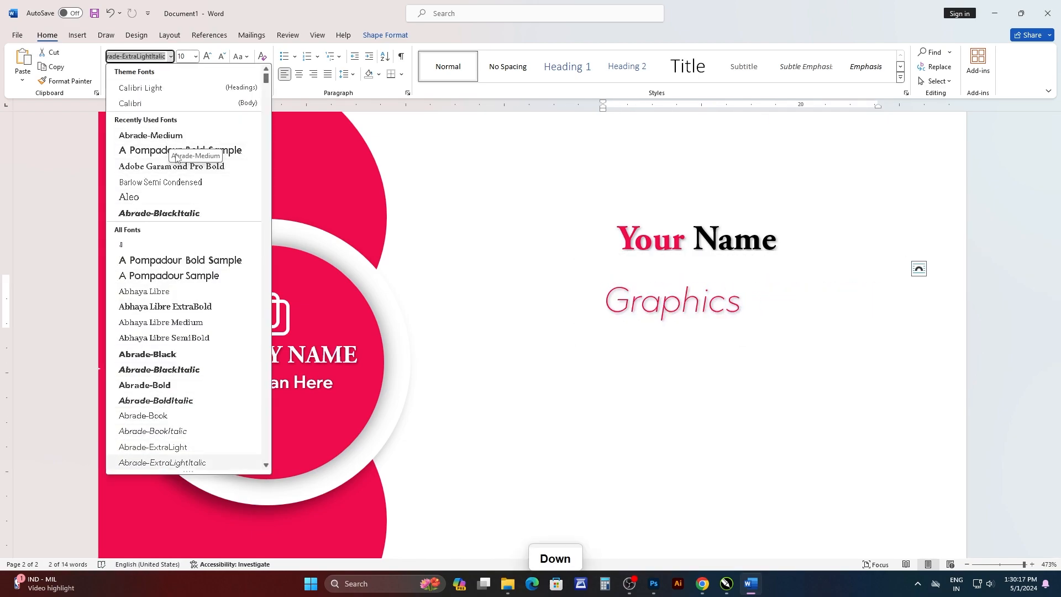
{"action": "key", "text": "Down"}
{"action": "key", "text": "Down"}
{"action": "key", "text": "Down"}
{"action": "key", "text": "Down"}
{"action": "key", "text": "Down"}
{"action": "key", "text": "Down"}
{"action": "key", "text": "Down"}
{"action": "key", "text": "Down"}
{"action": "key", "text": "Down"}
{"action": "key", "text": "Down"}
{"action": "key", "text": "Down"}
{"action": "key", "text": "Down"}
{"action": "key", "text": "Down"}
{"action": "key", "text": "Down"}
{"action": "key", "text": "Down"}
{"action": "key", "text": "Down"}
{"action": "key", "text": "Down"}
{"action": "key", "text": "Down"}
{"action": "key", "text": "Down"}
{"action": "key", "text": "Down"}
{"action": "key", "text": "Return"}
Set the "Graphics Designer" text to 7 pt, resize its text box and move it away from the "Your Name" text.
{"action": "left_click_drag", "start_coordinate": [905, 301], "coordinate": [973, 301]}
{"action": "triple_click", "coordinate": [663, 301]}
{"action": "left_click", "coordinate": [674, 263]}
{"action": "left_click_drag", "start_coordinate": [776, 341], "coordinate": [658, 340]}
{"action": "triple_click", "coordinate": [663, 297]}
{"action": "left_click", "coordinate": [670, 262]}
{"action": "type", "text": "7"}
{"action": "key", "text": "Return"}
{"action": "left_click", "coordinate": [775, 334]}
{"action": "left_click_drag", "start_coordinate": [849, 305], "coordinate": [707, 306]}
{"action": "left_click_drag", "start_coordinate": [581, 341], "coordinate": [765, 372]}
Set the "Your Name" text to 15 pt, resize its text box and place it in the upper part of the white area.
{"action": "left_click", "coordinate": [777, 239]}
{"action": "triple_click", "coordinate": [770, 240]}
{"action": "left_click", "coordinate": [843, 217]}
{"action": "type", "text": "15"}
{"action": "left_click_drag", "start_coordinate": [803, 263], "coordinate": [912, 283]}
{"action": "left_click_drag", "start_coordinate": [755, 282], "coordinate": [785, 263]}
{"action": "left_click_drag", "start_coordinate": [940, 223], "coordinate": [909, 238]}
Set the "Graphics Designer" text to 6 pt, narrow its box and position it directly under the word "Name".
{"action": "left_click", "coordinate": [775, 336]}
{"action": "left_click_drag", "start_coordinate": [762, 372], "coordinate": [798, 294]}
{"action": "triple_click", "coordinate": [785, 265]}
{"action": "left_click", "coordinate": [768, 240]}
{"action": "type", "text": "6"}
{"action": "key", "text": "Return"}
{"action": "left_click_drag", "start_coordinate": [925, 264], "coordinate": [890, 263]}
{"action": "left_click_drag", "start_coordinate": [774, 294], "coordinate": [801, 293]}
Remove the shadow text effect from the "Graphics Designer" and "Your Name" texts.
{"action": "triple_click", "coordinate": [803, 264]}
{"action": "left_click", "coordinate": [385, 36]}
{"action": "left_click", "coordinate": [47, 35]}
{"action": "left_click", "coordinate": [77, 34]}
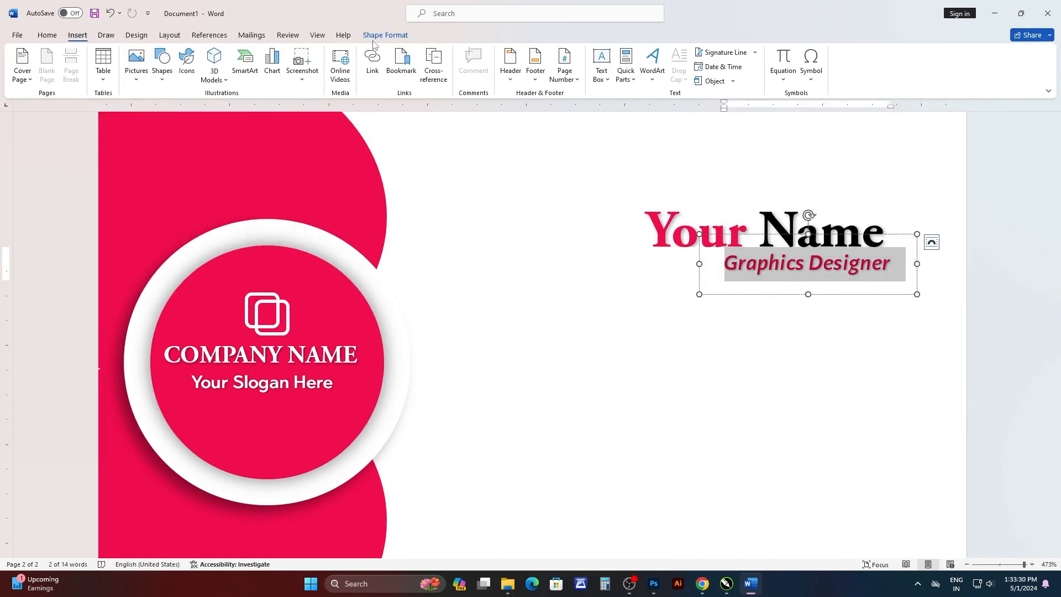
{"action": "left_click", "coordinate": [385, 35]}
{"action": "left_click", "coordinate": [589, 81]}
{"action": "triple_click", "coordinate": [773, 230]}
{"action": "left_click", "coordinate": [588, 81]}
{"action": "left_click", "coordinate": [763, 354]}
Draw a short horizontal line just before the "Graphics Designer" text.
{"action": "left_click", "coordinate": [77, 35]}
{"action": "left_click", "coordinate": [162, 72]}
{"action": "left_click", "coordinate": [193, 111]}
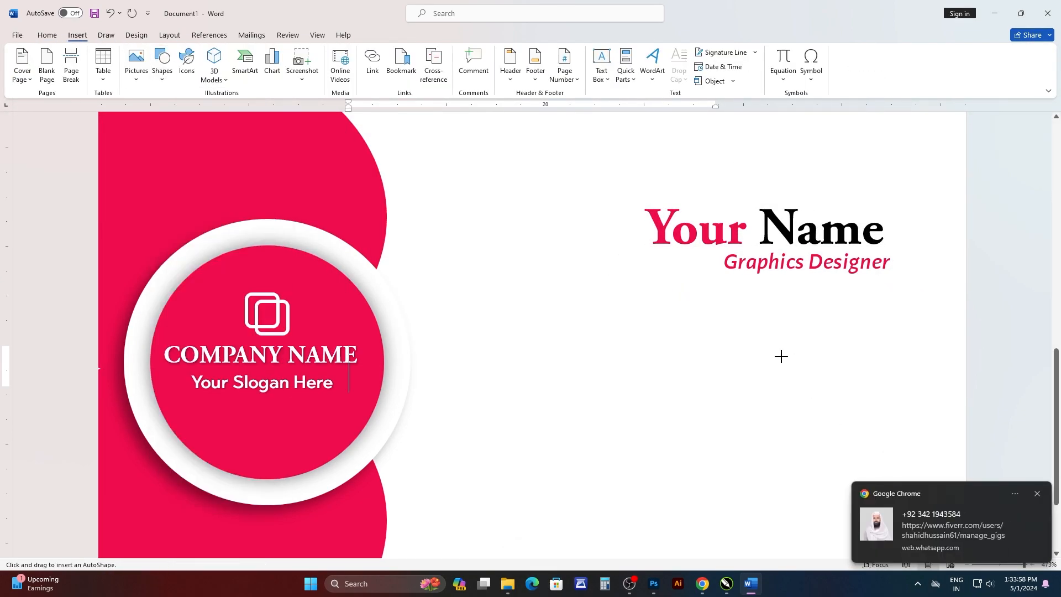
{"action": "left_click_drag", "start_coordinate": [656, 263], "coordinate": [723, 263]}
{"action": "left_click", "coordinate": [447, 68]}
{"action": "left_click", "coordinate": [408, 117]}
{"action": "left_click", "coordinate": [821, 270]}
Search the stock icons for "call" and insert the ringing phone handset icon.
{"action": "scroll", "coordinate": [821, 270], "scroll_direction": "down", "scroll_amount": 2}
{"action": "scroll", "coordinate": [822, 270], "scroll_direction": "up", "scroll_amount": 2}
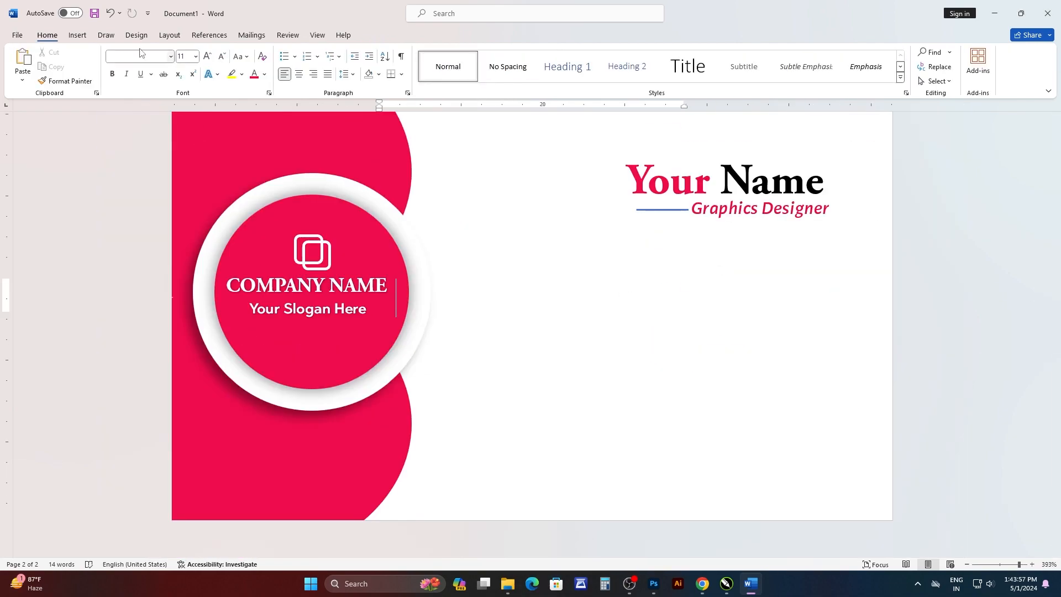
{"action": "left_click", "coordinate": [77, 34]}
{"action": "left_click", "coordinate": [187, 63]}
{"action": "left_click", "coordinate": [339, 150]}
{"action": "type", "text": "call"}
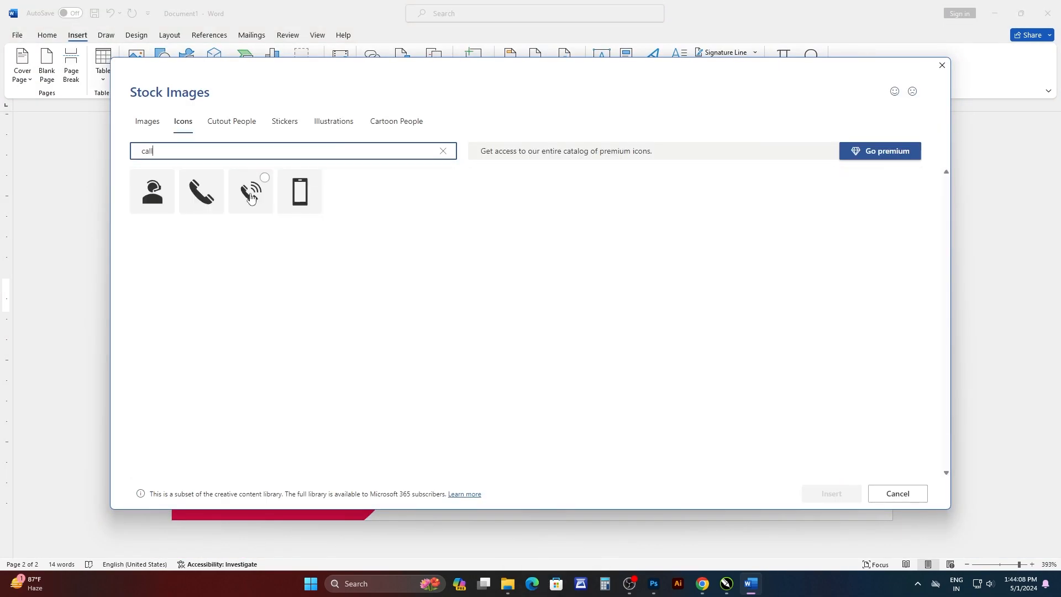
{"action": "left_click", "coordinate": [253, 193]}
{"action": "left_click", "coordinate": [831, 493]}
Wrap the phone icon in front of text and place it below the line in the white area.
{"action": "left_click", "coordinate": [445, 286]}
{"action": "left_click", "coordinate": [409, 38]}
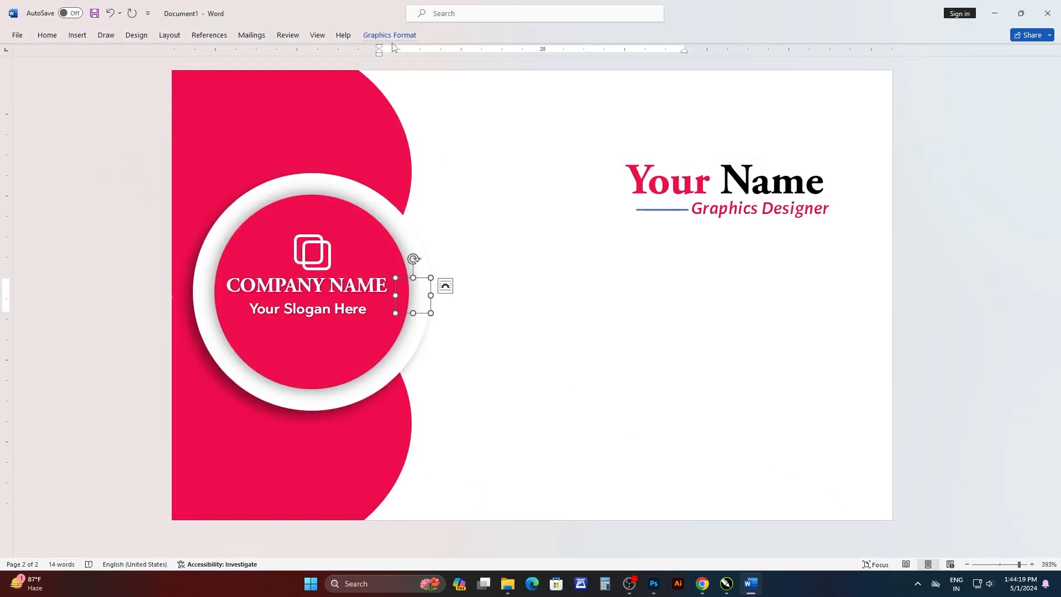
{"action": "left_click", "coordinate": [467, 71]}
{"action": "left_click", "coordinate": [497, 177]}
{"action": "left_click_drag", "start_coordinate": [414, 366], "coordinate": [619, 331]}
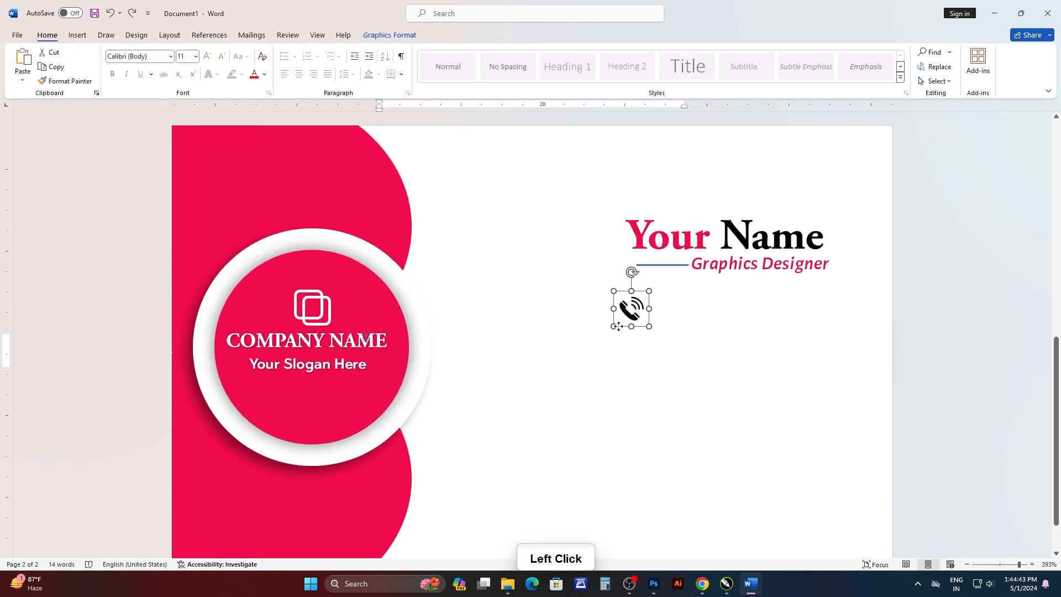
{"action": "left_click", "coordinate": [663, 335]}
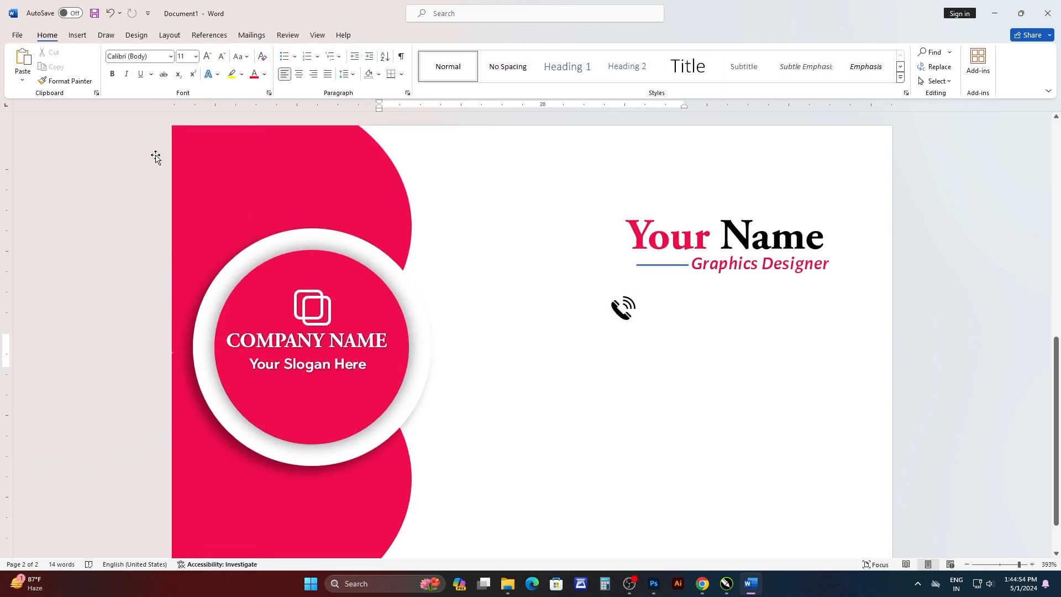
Insert a house icon from the stock icons and place it well below the phone icon.
{"action": "left_click", "coordinate": [77, 34]}
{"action": "left_click", "coordinate": [186, 62]}
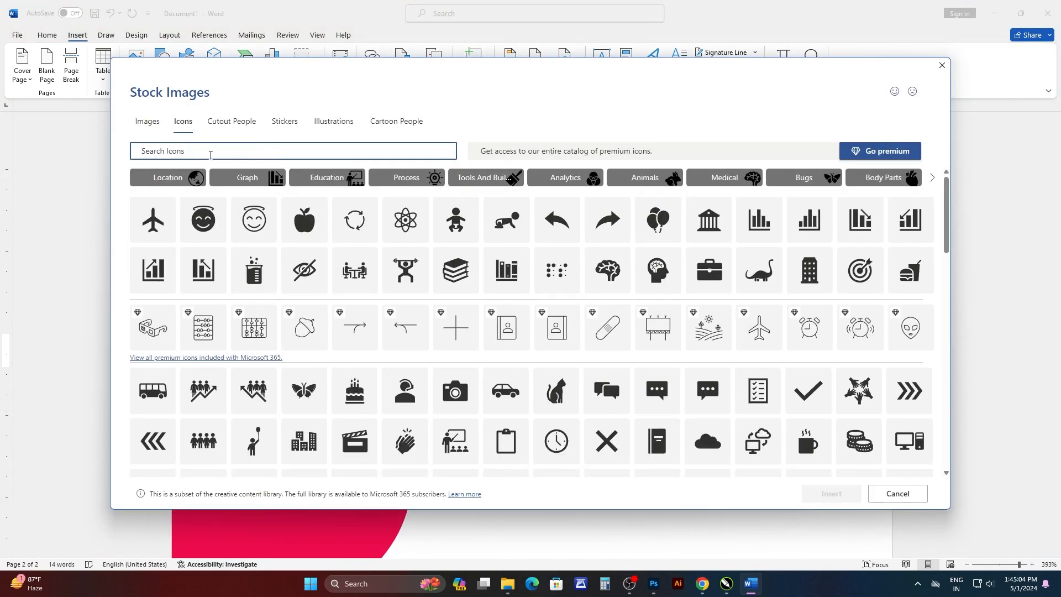
{"action": "left_click", "coordinate": [168, 176]}
{"action": "left_click", "coordinate": [830, 492]}
{"action": "left_click_drag", "start_coordinate": [408, 356], "coordinate": [609, 423]}
Search the stock icons for "web" and "map", insert the globe icon and wrap it in front of text.
{"action": "left_click", "coordinate": [80, 36]}
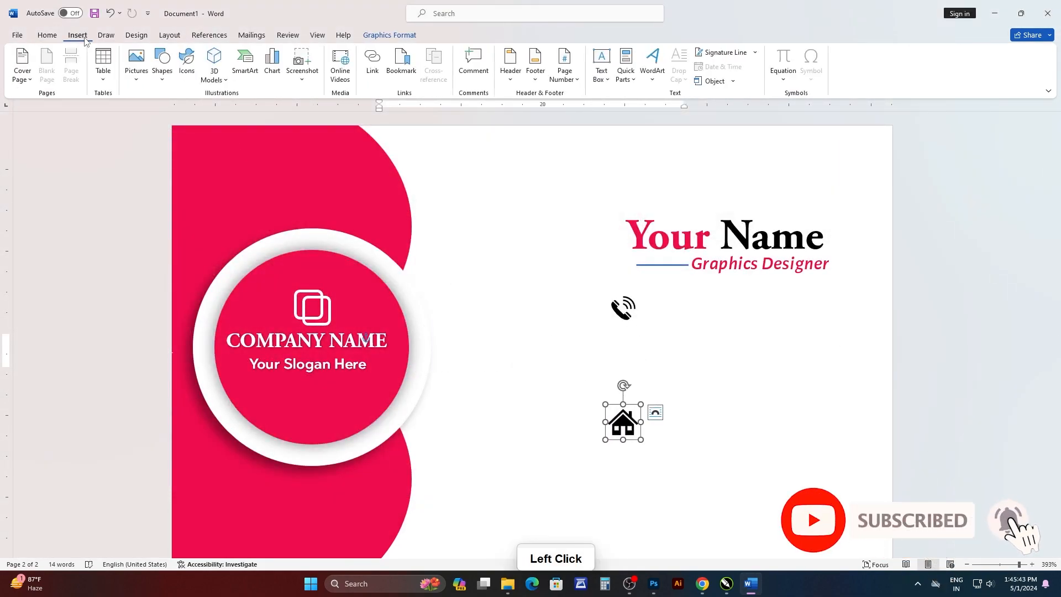
{"action": "left_click", "coordinate": [187, 62]}
{"action": "scroll", "coordinate": [571, 250], "scroll_direction": "down", "scroll_amount": 5}
{"action": "left_click", "coordinate": [298, 150]}
{"action": "type", "text": "web"}
{"action": "double_click", "coordinate": [442, 151]}
{"action": "type", "text": "map"}
{"action": "left_click", "coordinate": [350, 189]}
{"action": "left_click", "coordinate": [831, 492]}
{"action": "left_click", "coordinate": [467, 75]}
{"action": "left_click", "coordinate": [499, 192]}
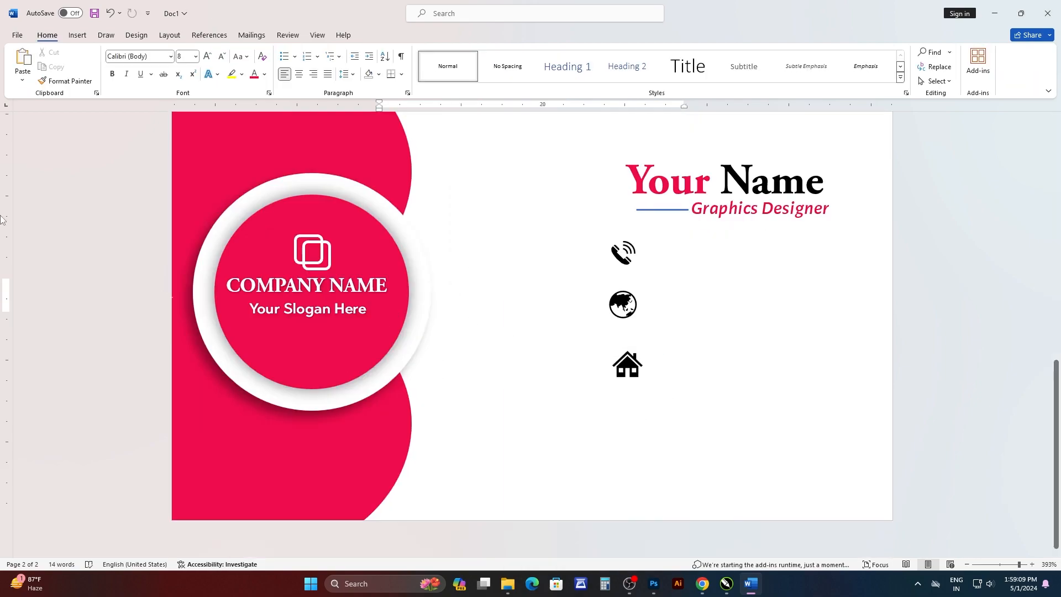
Draw a text box about 21.4 by 6.7 mm beside the phone icon and enter the placeholder phone number.
{"action": "left_click", "coordinate": [78, 35]}
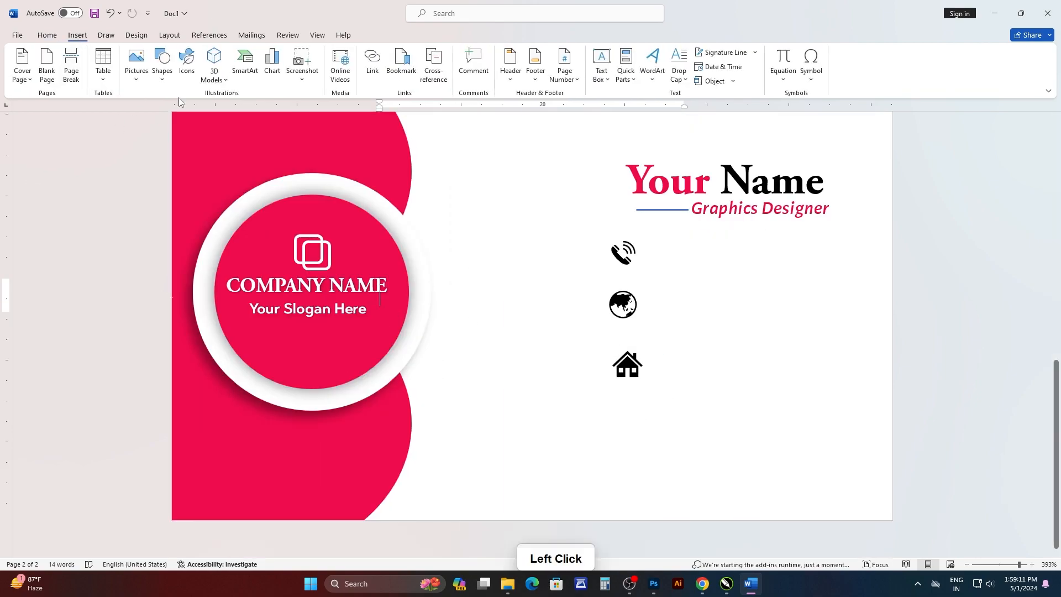
{"action": "left_click", "coordinate": [162, 67]}
{"action": "left_click", "coordinate": [157, 218]}
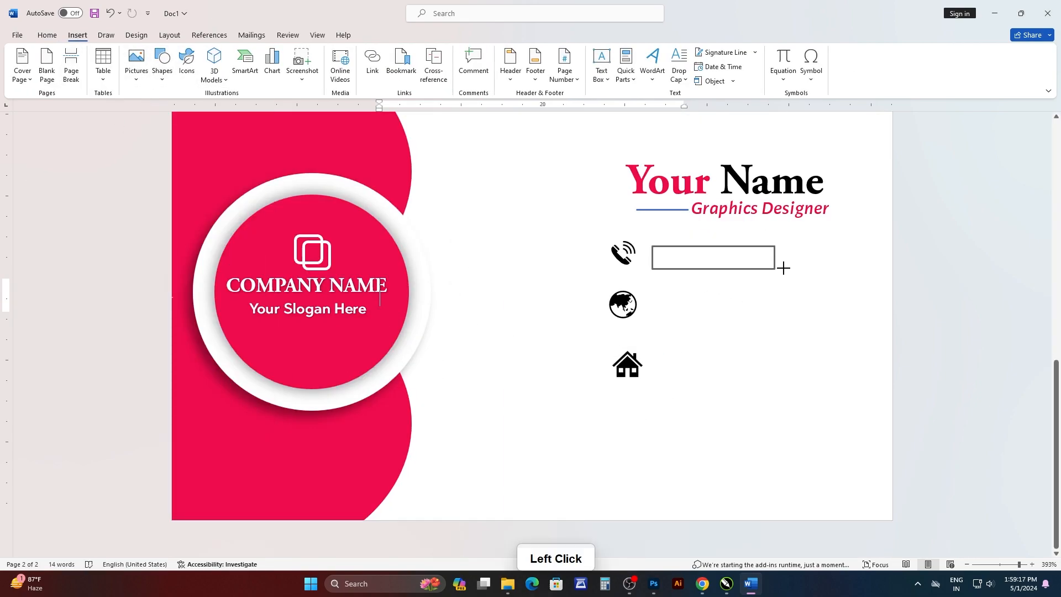
{"action": "left_click_drag", "start_coordinate": [830, 268], "coordinate": [828, 269]}
{"action": "left_click", "coordinate": [680, 269]}
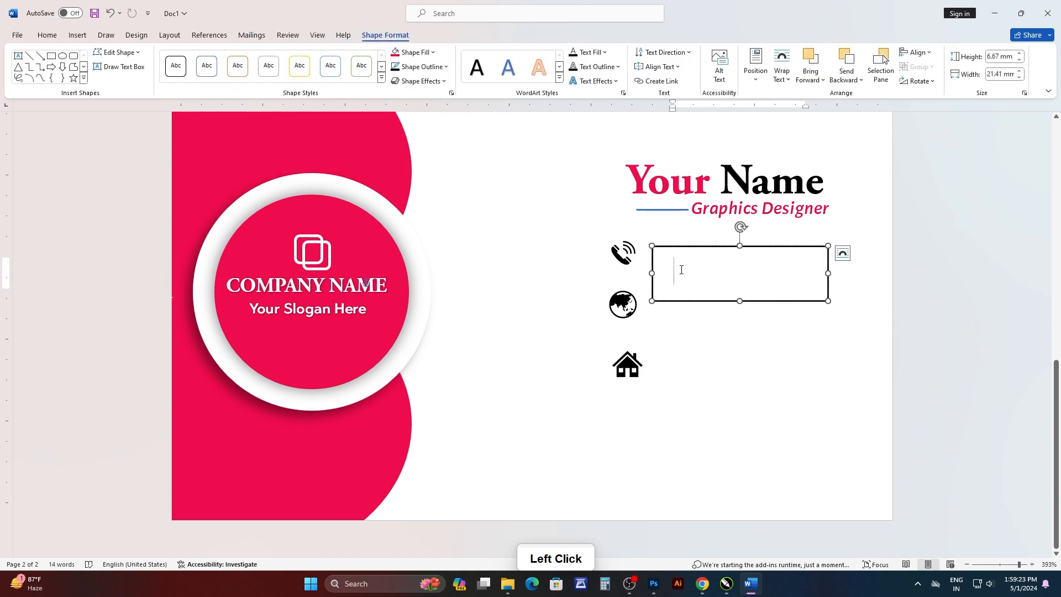
{"action": "type", "text": "9"}
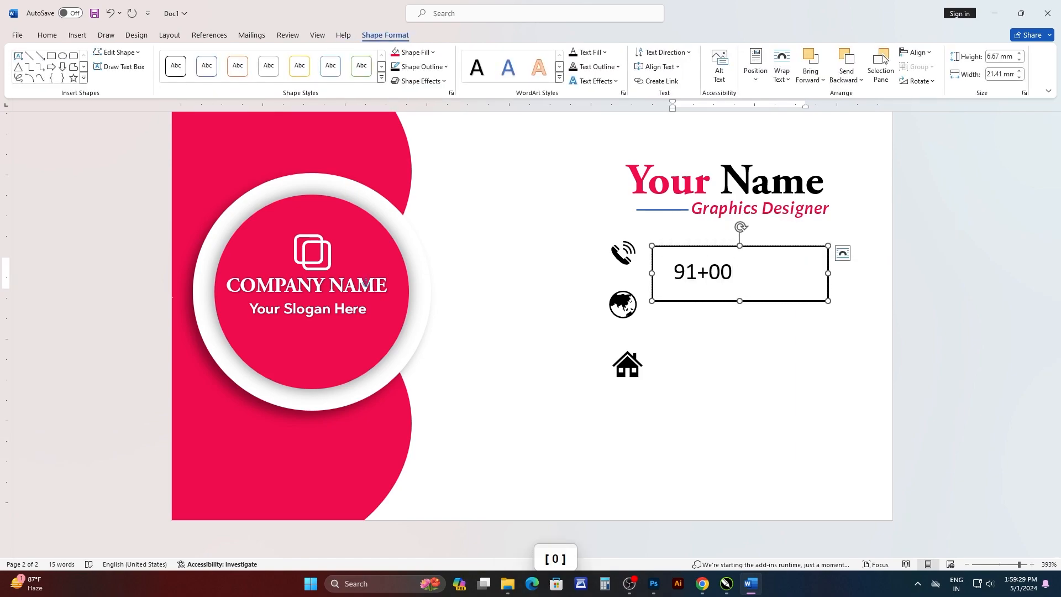
{"action": "type", "text": "1+ 0000000000"}
Set the font size of the placeholder phone number to 7.
{"action": "left_click_drag", "start_coordinate": [828, 274], "coordinate": [673, 272]}
{"action": "left_click", "coordinate": [741, 236]}
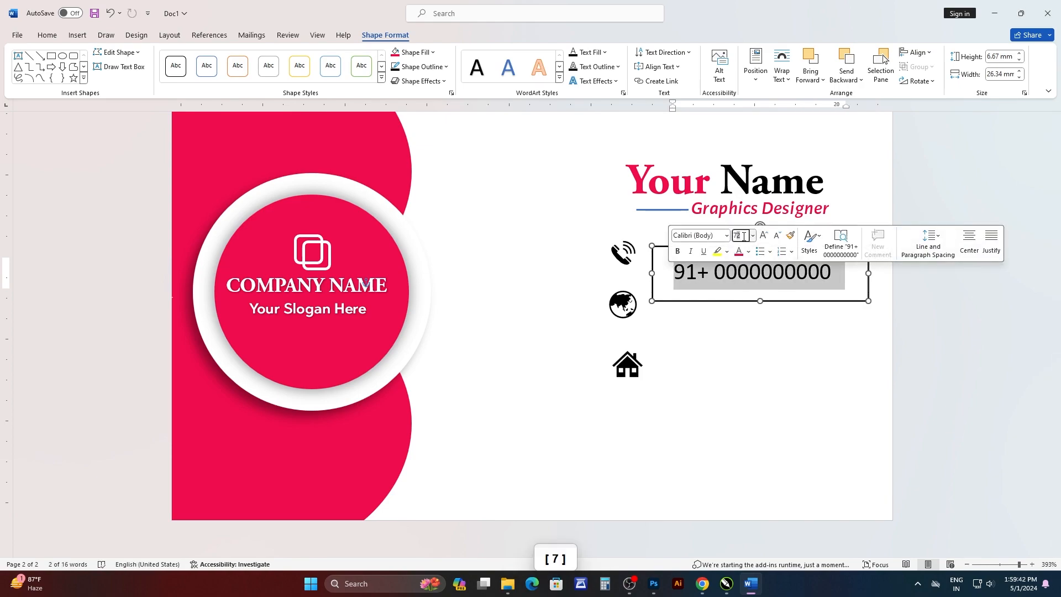
{"action": "type", "text": "7"}
{"action": "key", "text": "Return"}
Repeat the placeholder phone number on a second line of the same text box.
{"action": "left_click", "coordinate": [817, 272]}
{"action": "left_click_drag", "start_coordinate": [816, 272], "coordinate": [693, 271]}
{"action": "key", "text": "ctrl+c"}
{"action": "left_click", "coordinate": [764, 302]}
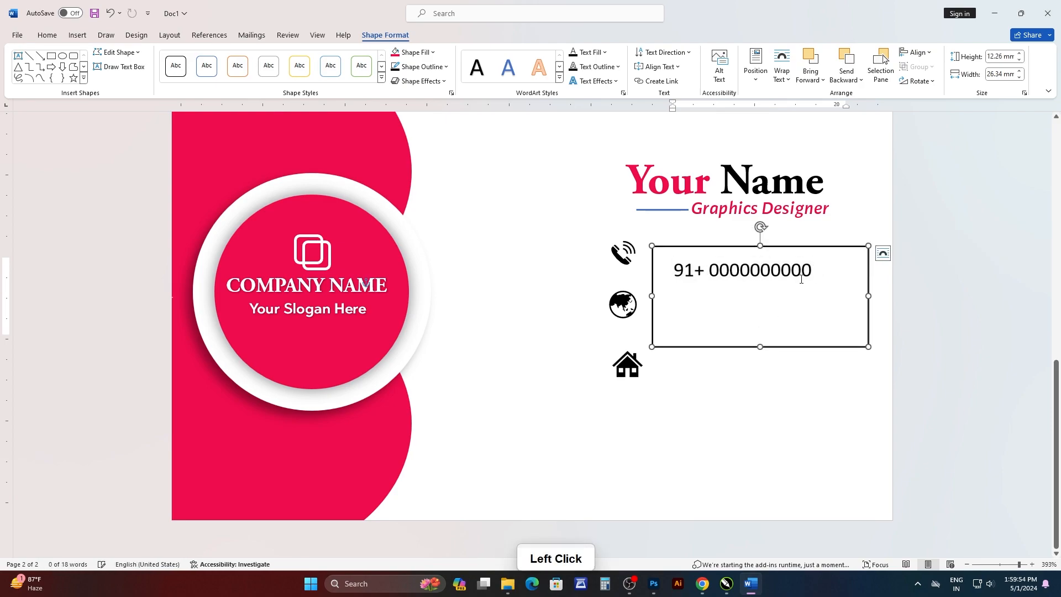
{"action": "key", "text": "Return"}
{"action": "key", "text": "ctrl+v"}
Turn on "Don't add space between paragraphs of the same style" for the two phone number lines.
{"action": "left_click_drag", "start_coordinate": [819, 322], "coordinate": [670, 266]}
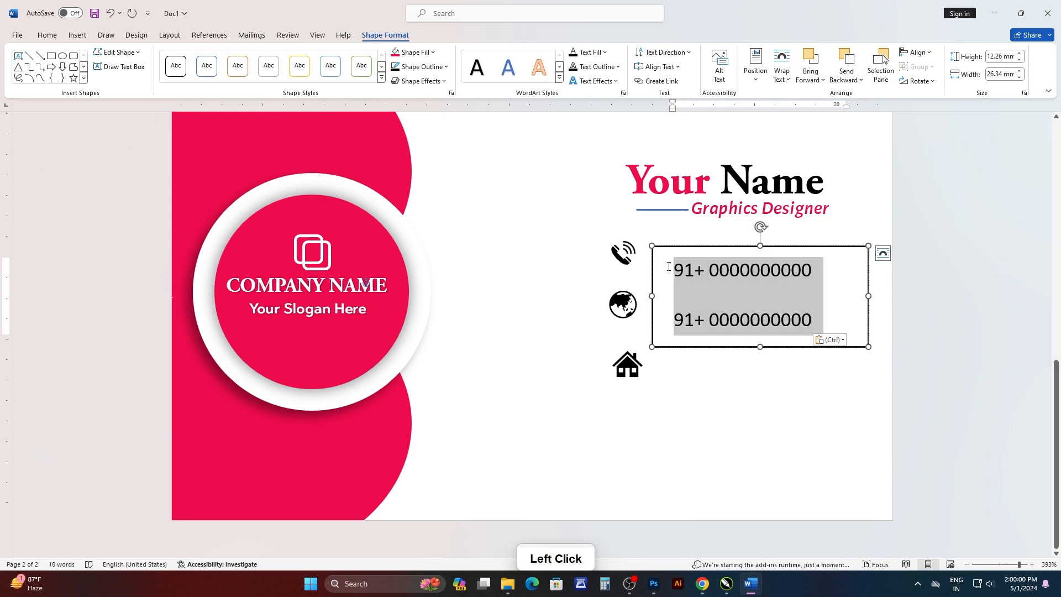
{"action": "left_click", "coordinate": [47, 36]}
{"action": "left_click", "coordinate": [351, 74]}
{"action": "left_click", "coordinate": [392, 182]}
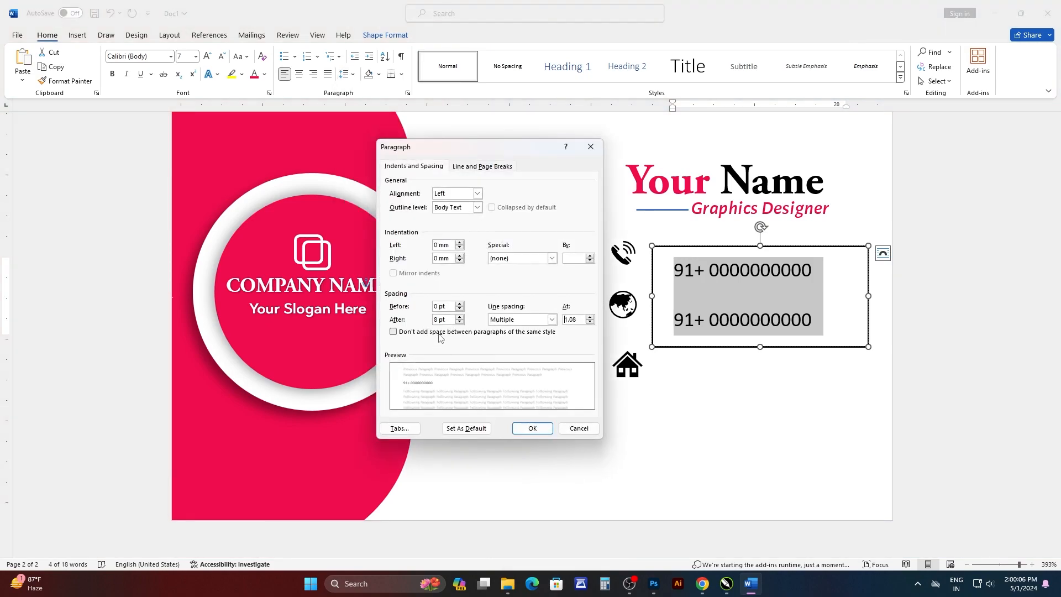
{"action": "left_click", "coordinate": [532, 428]}
{"action": "left_click", "coordinate": [808, 297]}
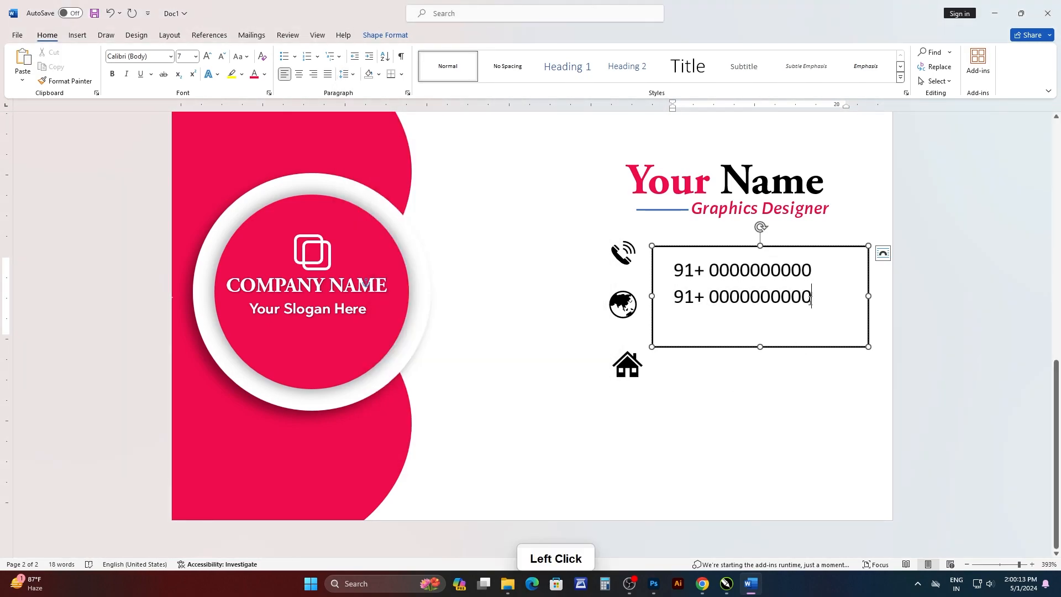
Remove the fill and outline of the phone number text box.
{"action": "left_click", "coordinate": [385, 35]}
{"action": "left_click", "coordinate": [421, 53]}
{"action": "left_click", "coordinate": [420, 231]}
{"action": "left_click", "coordinate": [422, 67]}
{"action": "left_click", "coordinate": [425, 246]}
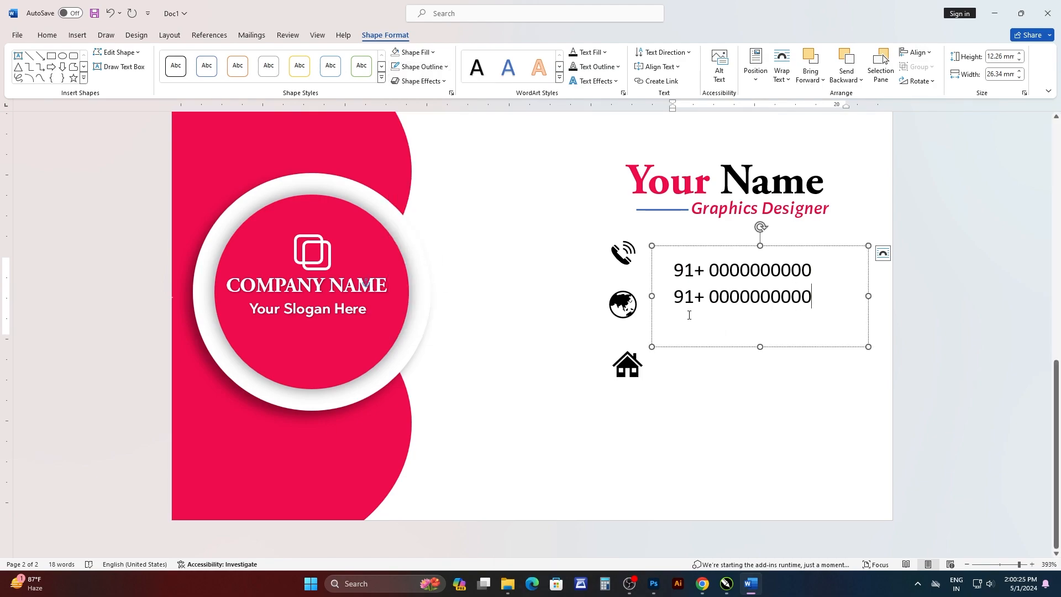
Shrink the phone number text box to about 22.6 by 9.3 mm and move it closer to the phone icon.
{"action": "left_click_drag", "start_coordinate": [868, 284], "coordinate": [839, 284]}
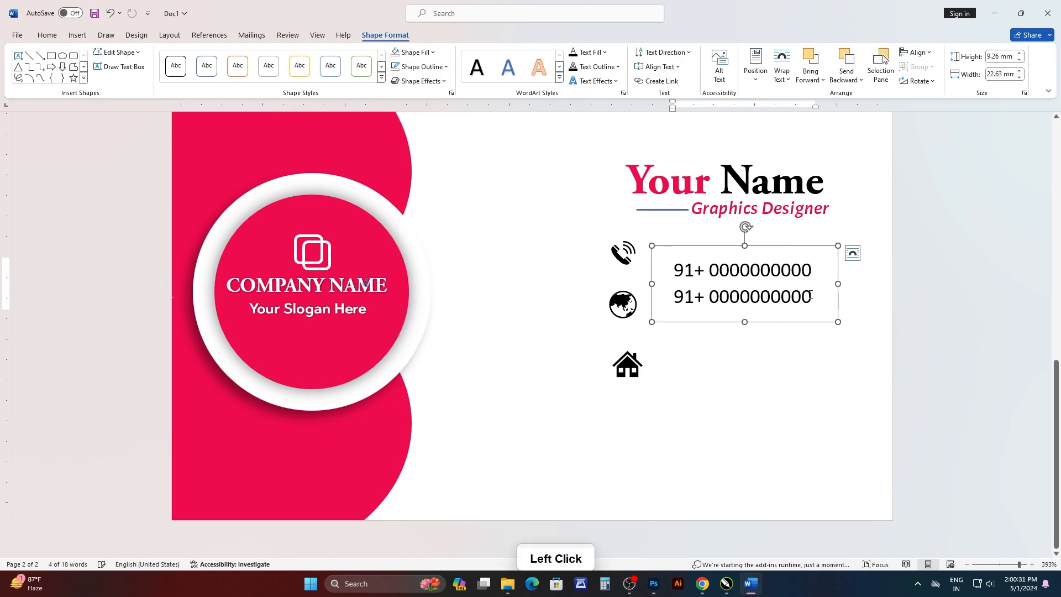
{"action": "left_click_drag", "start_coordinate": [744, 255], "coordinate": [729, 245]}
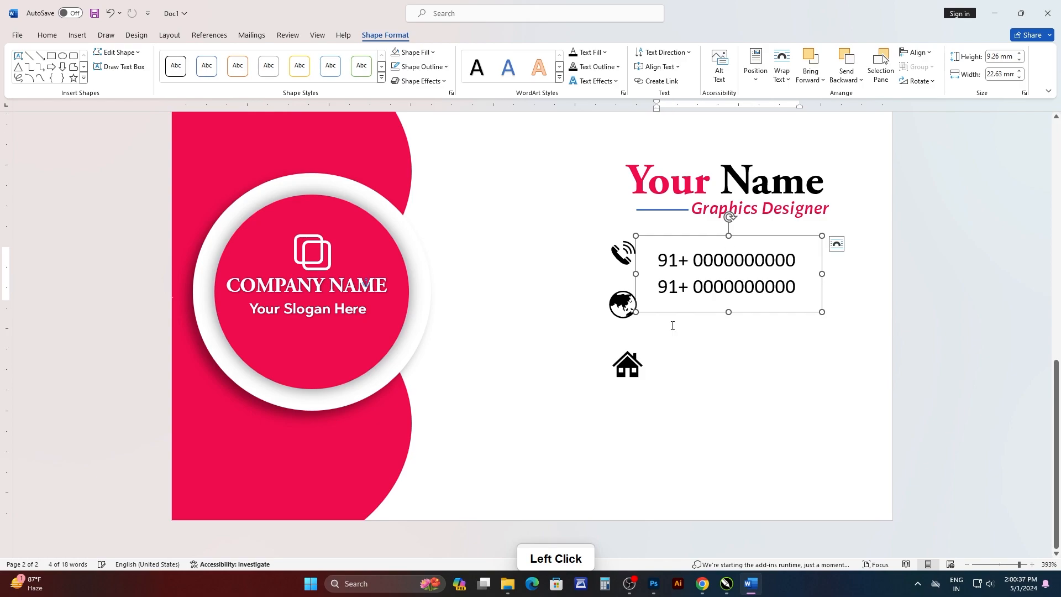
{"action": "left_click_drag", "start_coordinate": [637, 242], "coordinate": [686, 361]}
{"action": "type", "text": "ww"}
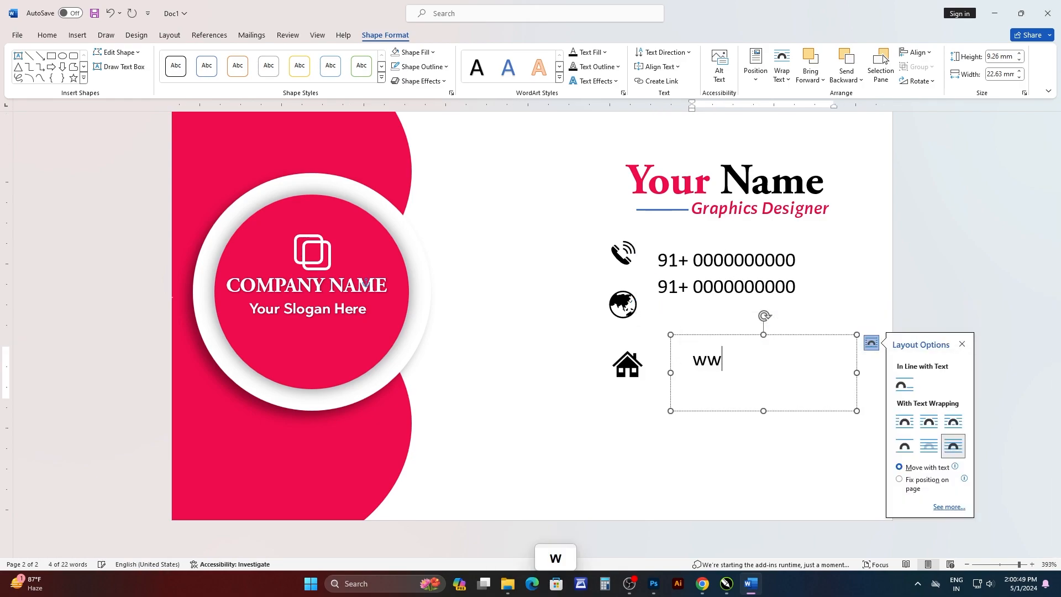
{"action": "left_click_drag", "start_coordinate": [816, 362], "coordinate": [692, 362]}
{"action": "key", "text": "ctrl+c"}
{"action": "left_click", "coordinate": [817, 362]}
{"action": "key", "text": "Return"}
{"action": "key", "text": "ctrl+z"}
{"action": "key", "text": "ctrl+v"}
{"action": "left_click", "coordinate": [775, 467]}
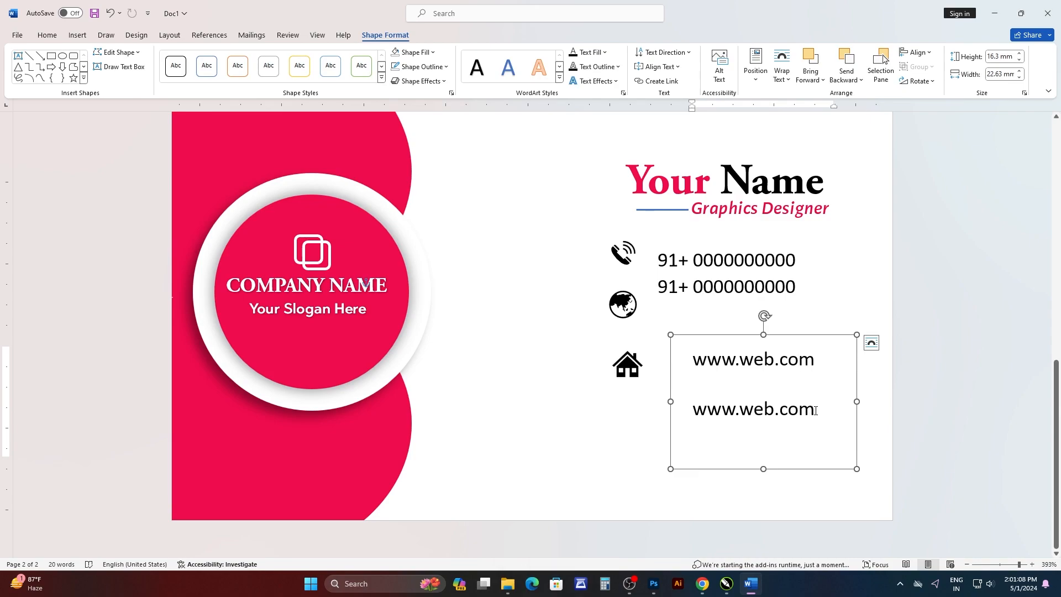
{"action": "left_click_drag", "start_coordinate": [816, 410], "coordinate": [692, 354]}
{"action": "left_click", "coordinate": [47, 35]}
{"action": "left_click", "coordinate": [345, 74]}
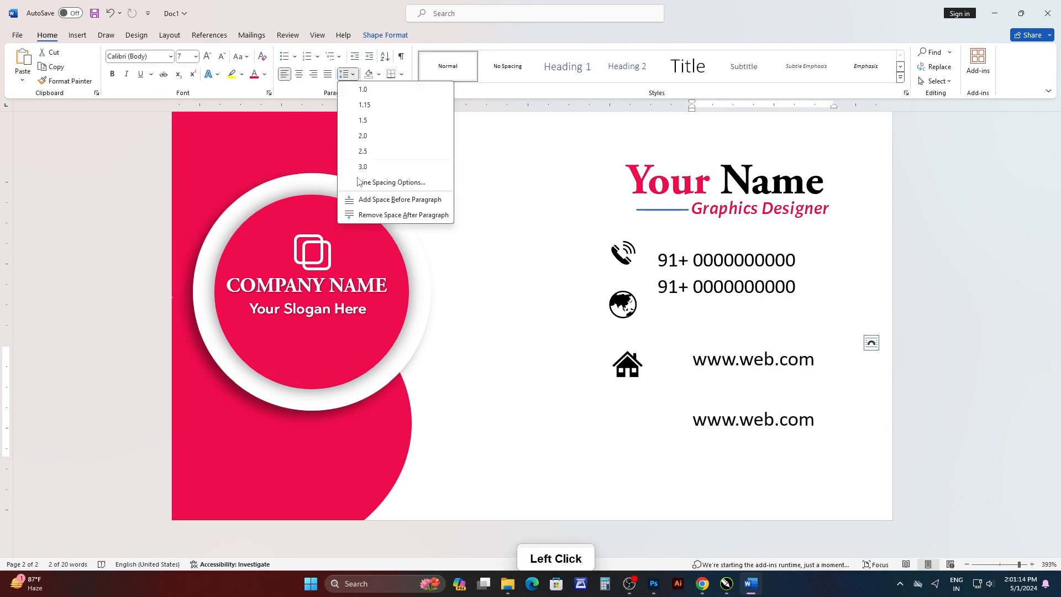
{"action": "left_click", "coordinate": [382, 182]}
{"action": "left_click", "coordinate": [532, 428]}
{"action": "left_click", "coordinate": [718, 426]}
{"action": "left_click", "coordinate": [767, 436]}
Duplicate the web address text box below the original and select its second line.
{"action": "left_click_drag", "start_coordinate": [670, 335], "coordinate": [649, 407]}
{"action": "double_click", "coordinate": [755, 450]}
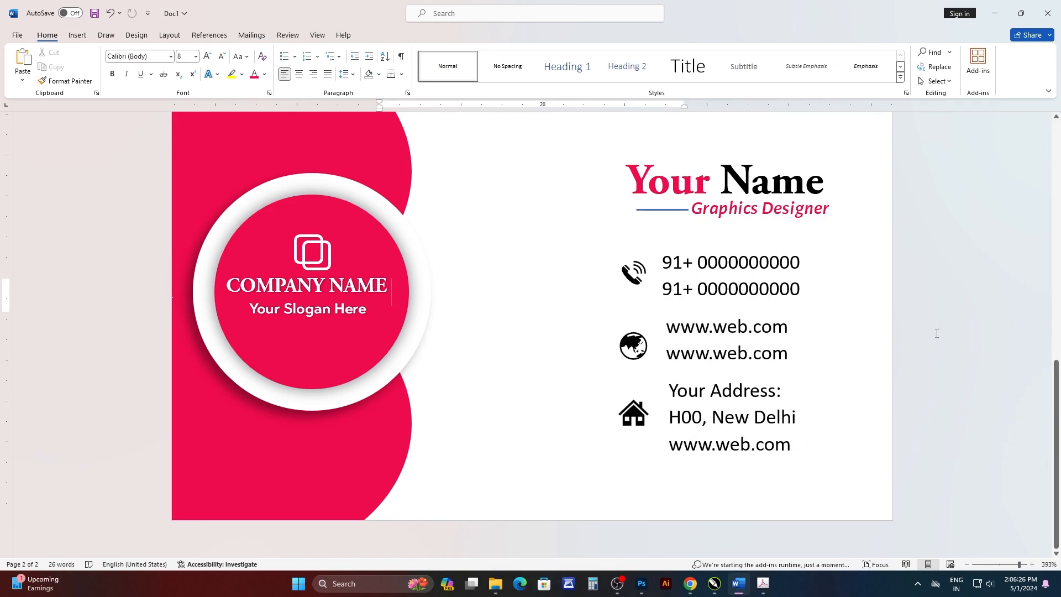
{"action": "scroll", "coordinate": [934, 332], "scroll_direction": "up", "scroll_amount": 5}
{"action": "scroll", "coordinate": [926, 331], "scroll_direction": "down", "scroll_amount": 5}
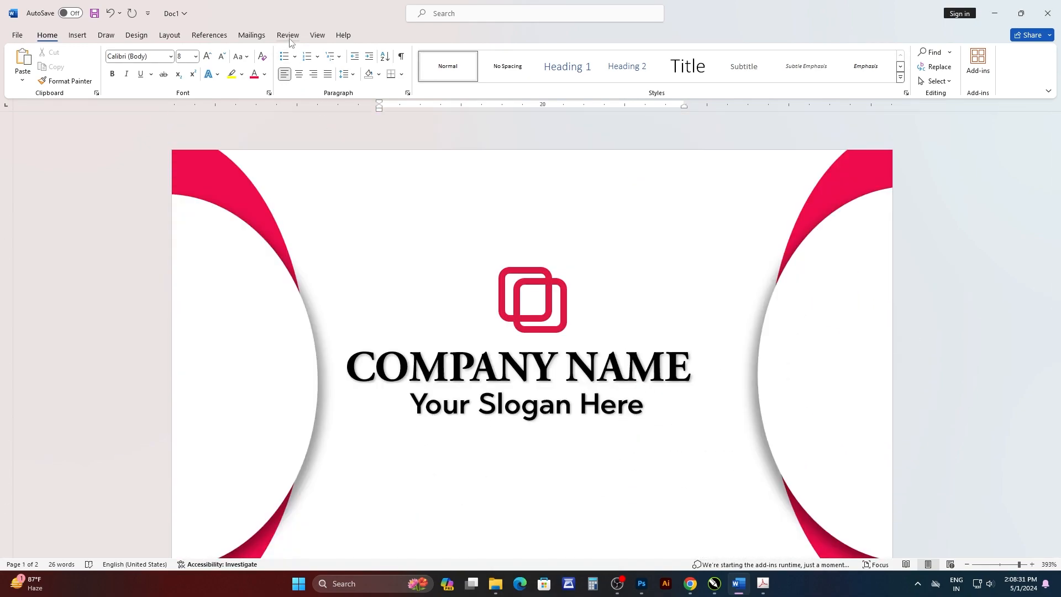
Show both card pages side by side with the Multiple Pages view, then switch to a full-screen view of the document.
{"action": "left_click", "coordinate": [317, 34]}
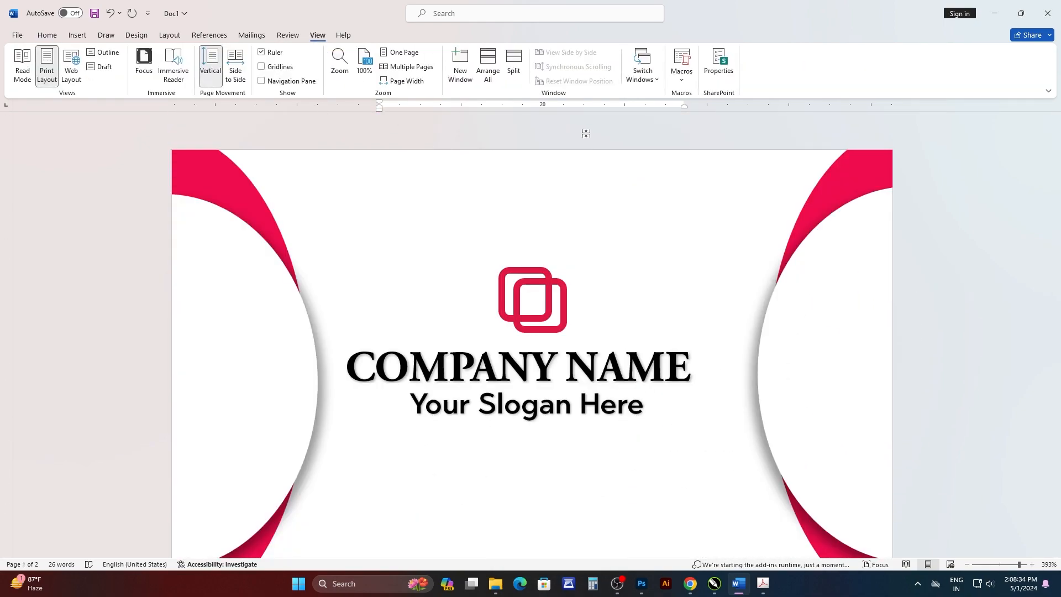
{"action": "left_click", "coordinate": [406, 66]}
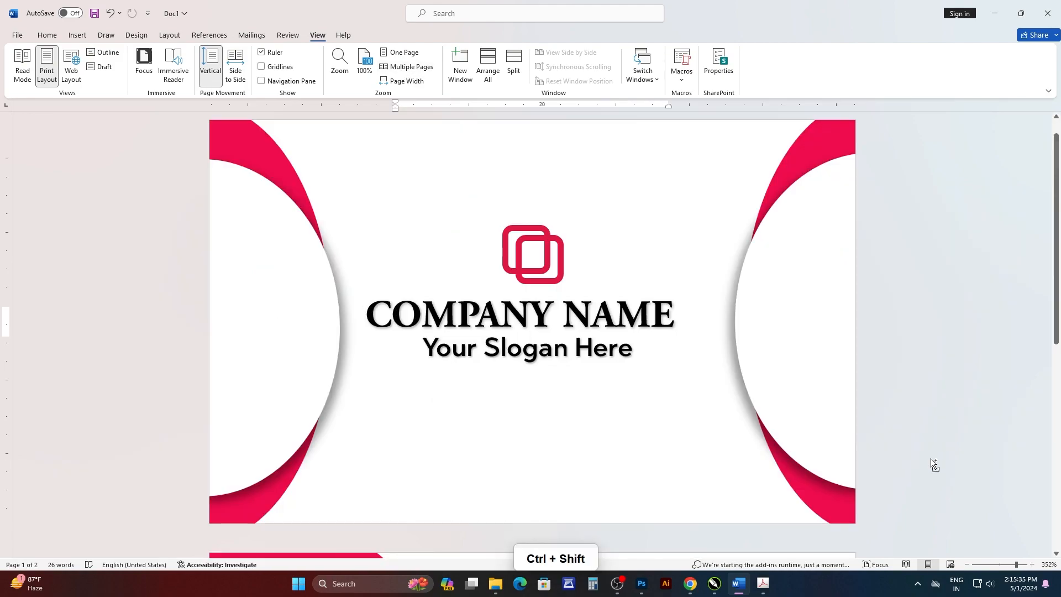
{"action": "key", "text": "ctrl+shift+F1"}
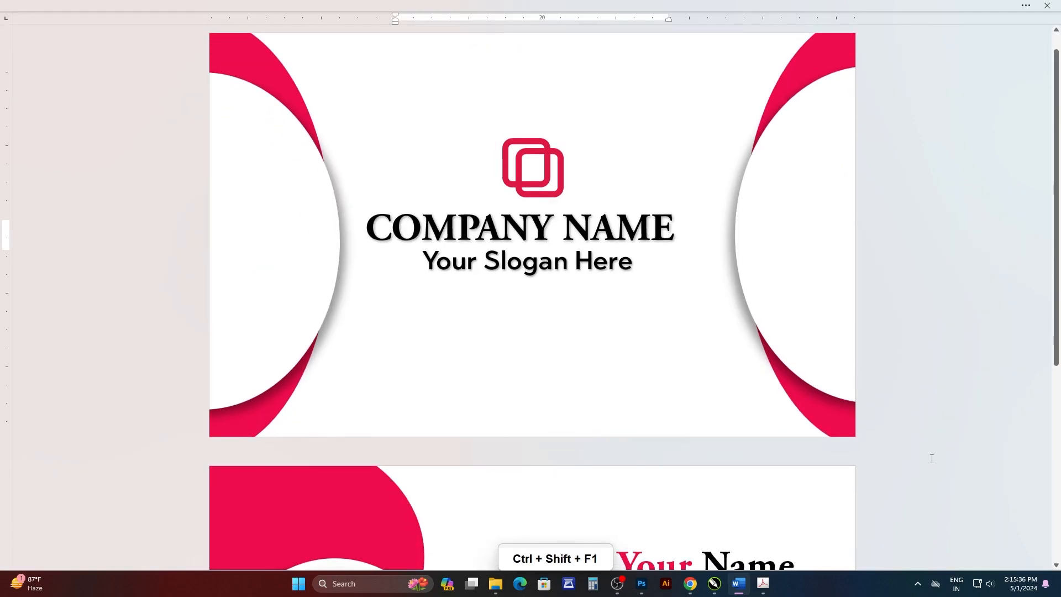